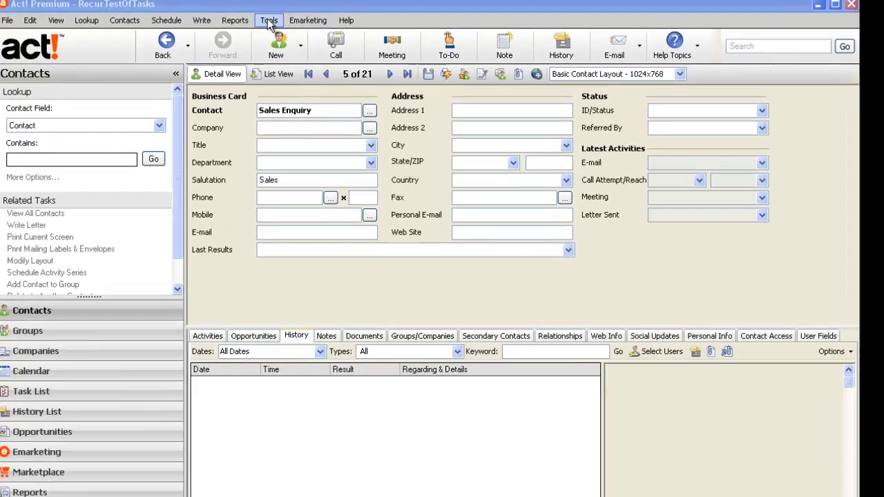
Step: Create an Act! user named Sales Delegator (contact and login name) with Inactive logon, then close Manage Users
left_click(269, 21)
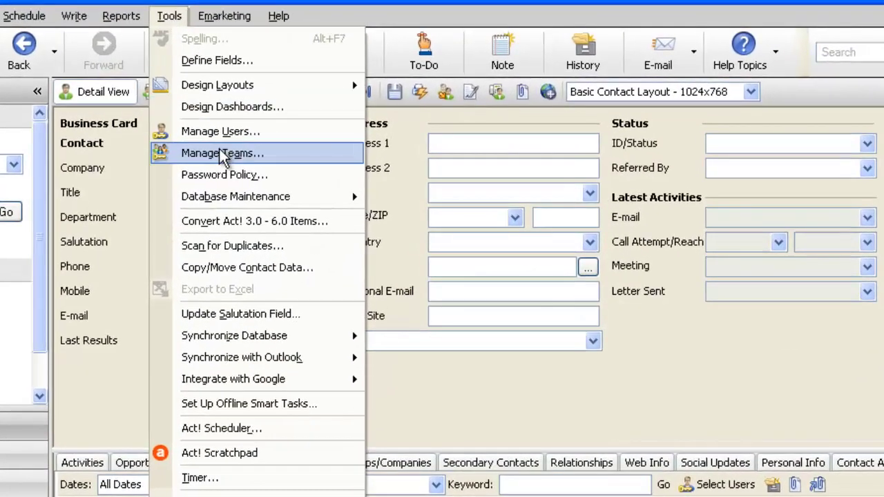
left_click(220, 131)
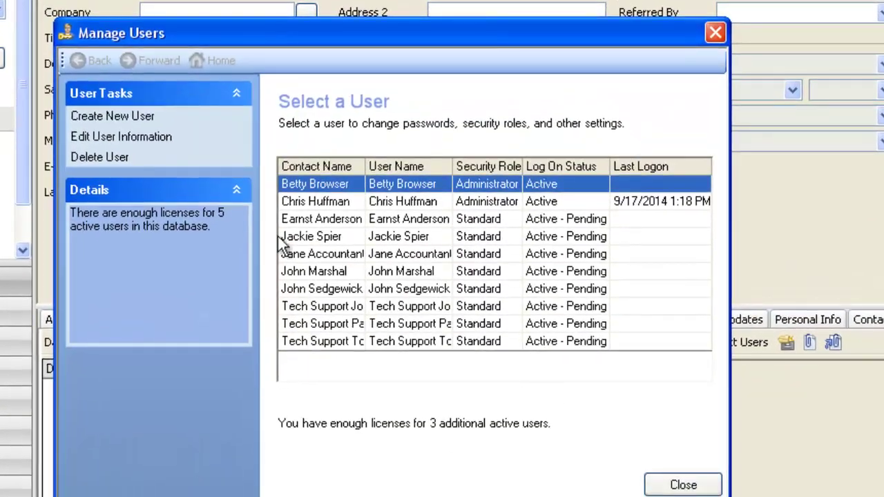
left_click(142, 116)
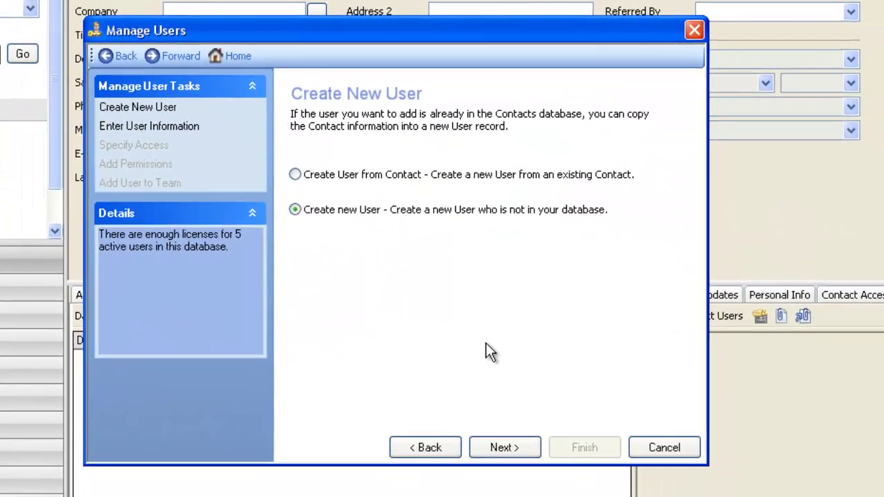
left_click(503, 447)
type("Sales Delegator")
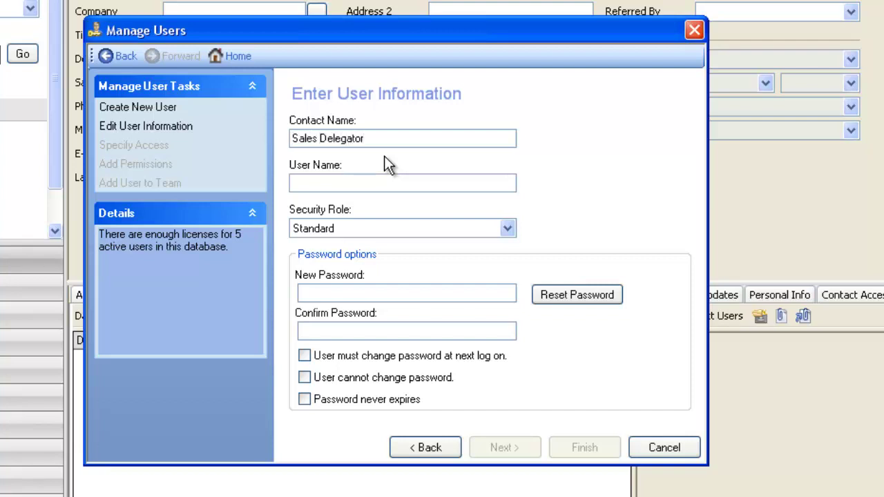
left_click(381, 182)
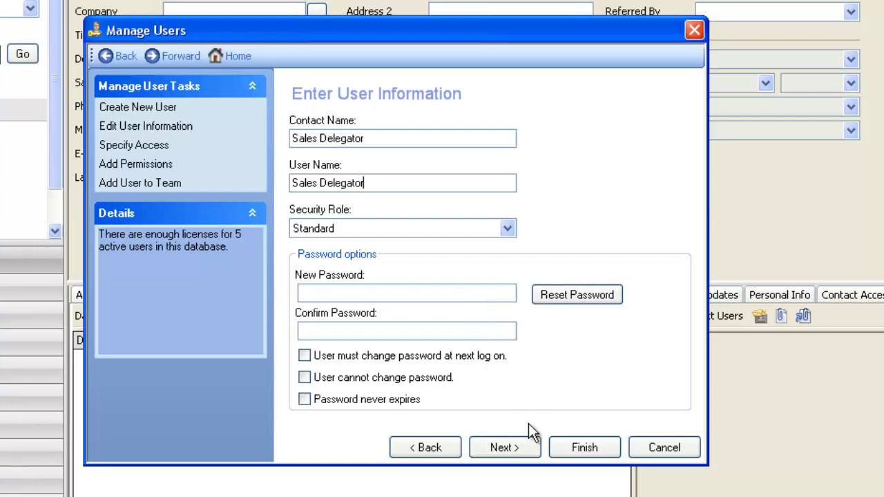
left_click(512, 450)
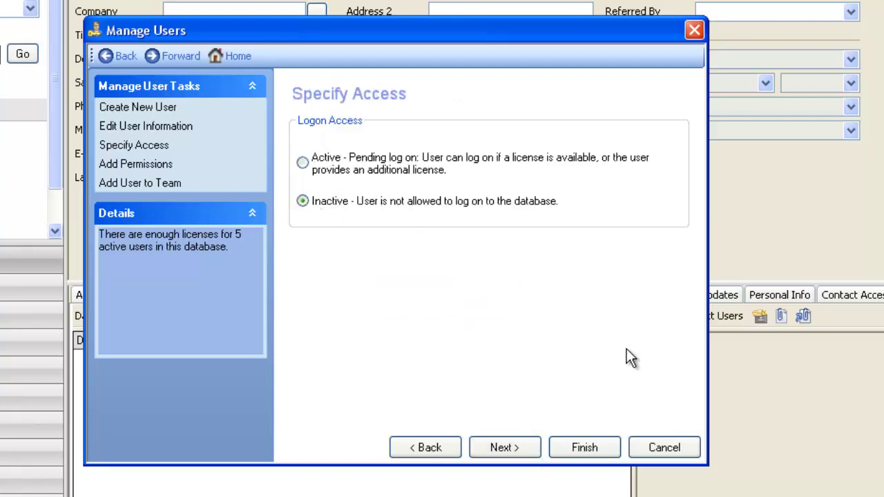
left_click(584, 448)
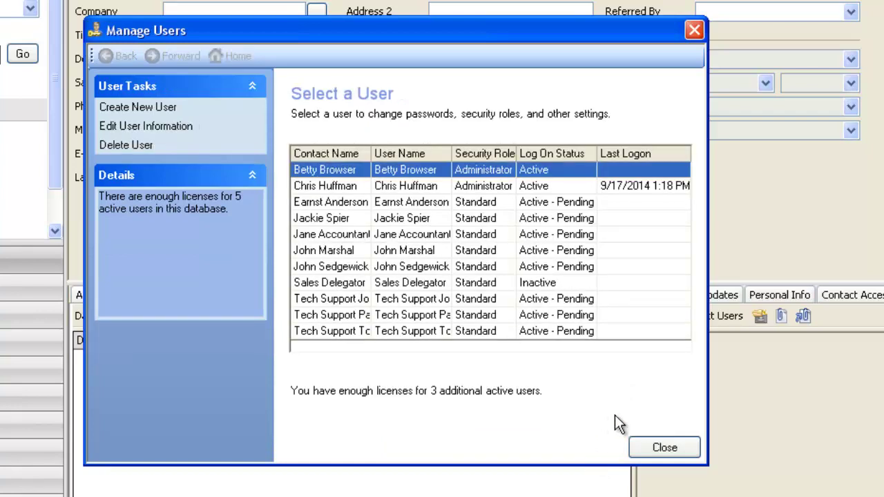
left_click(327, 282)
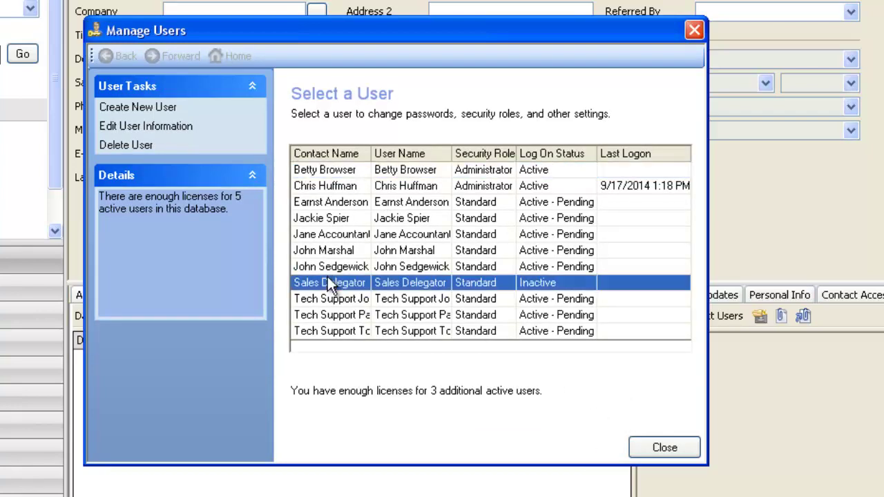
left_click(663, 446)
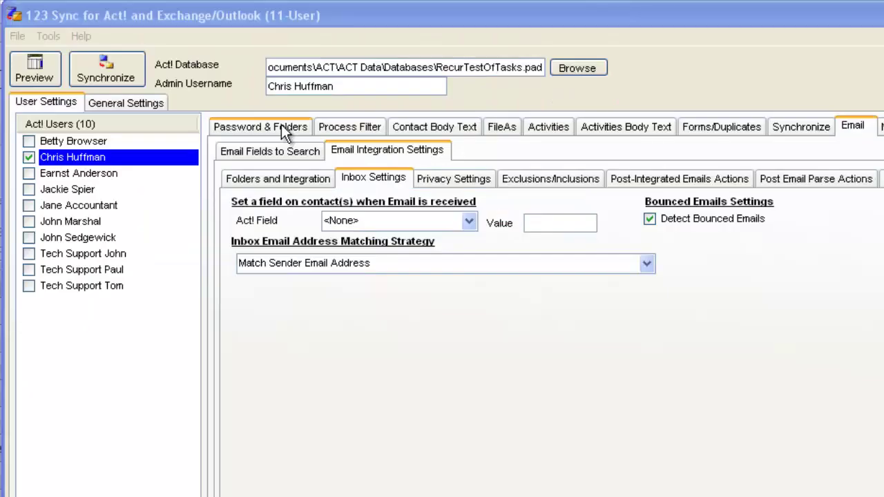
Step: Run Administration > Refresh Users in 123 Sync and acknowledge the restart notice
left_click(281, 127)
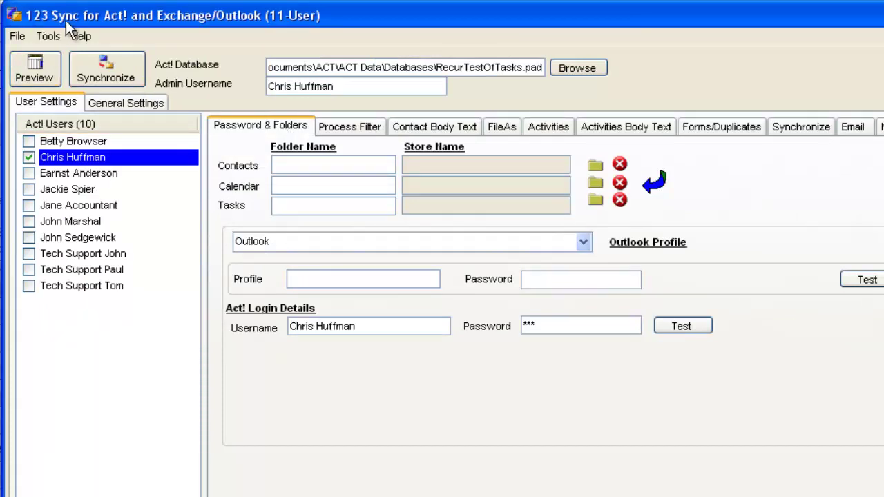
left_click(48, 38)
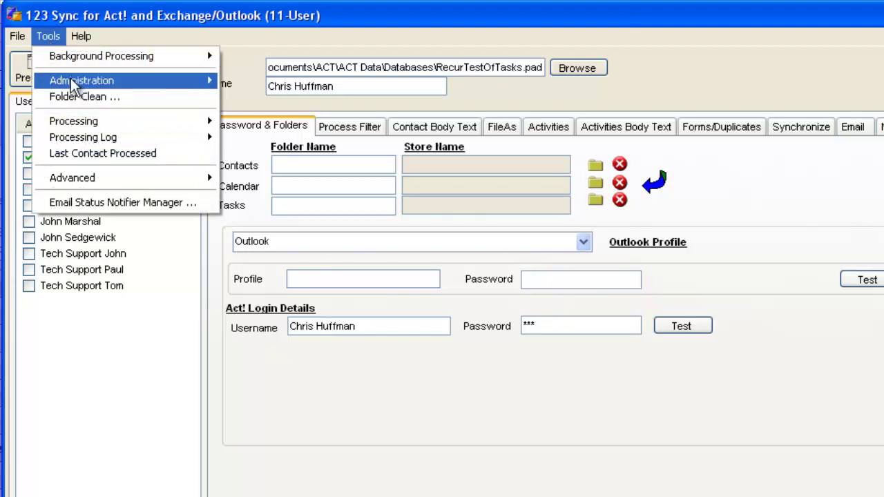
mouse_move(77, 81)
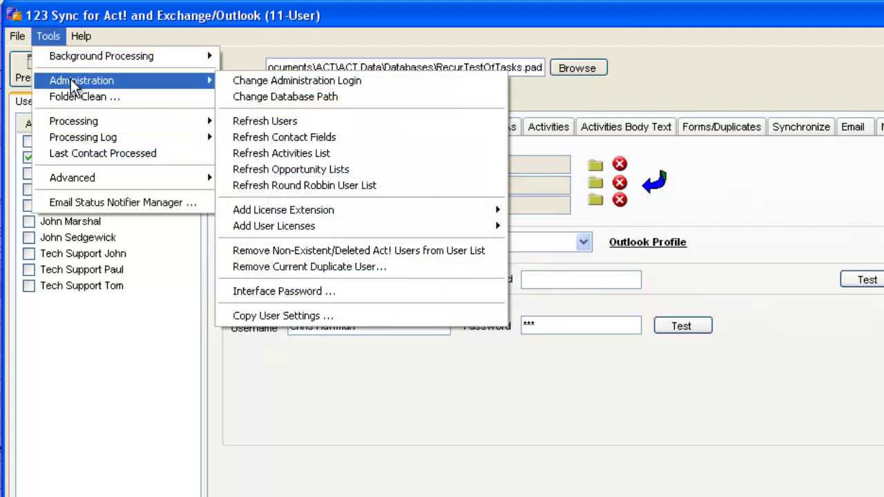
left_click(311, 123)
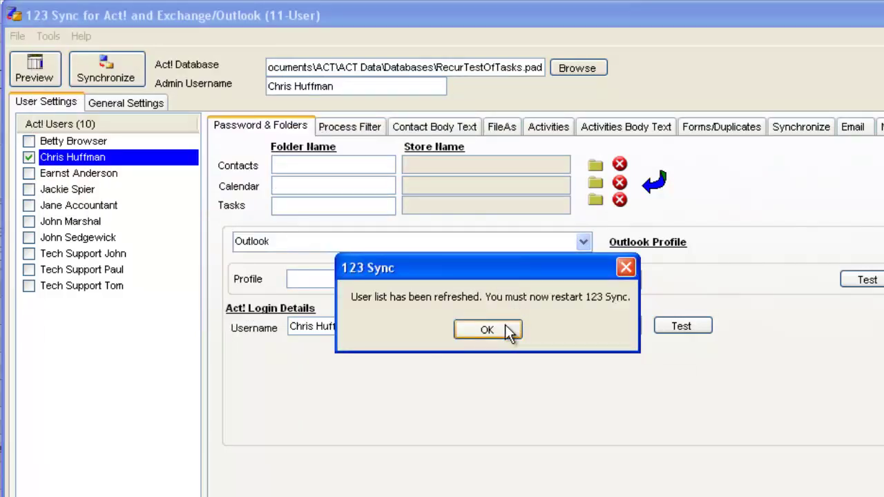
left_click(505, 328)
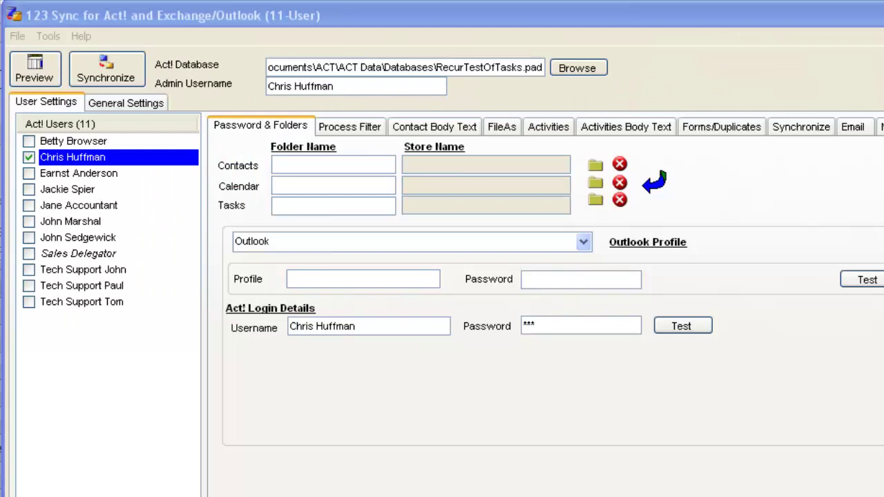
Step: Tick Sales Delegator, enter the administrator's Act! username and password, and confirm the login test succeeds
left_click(108, 254)
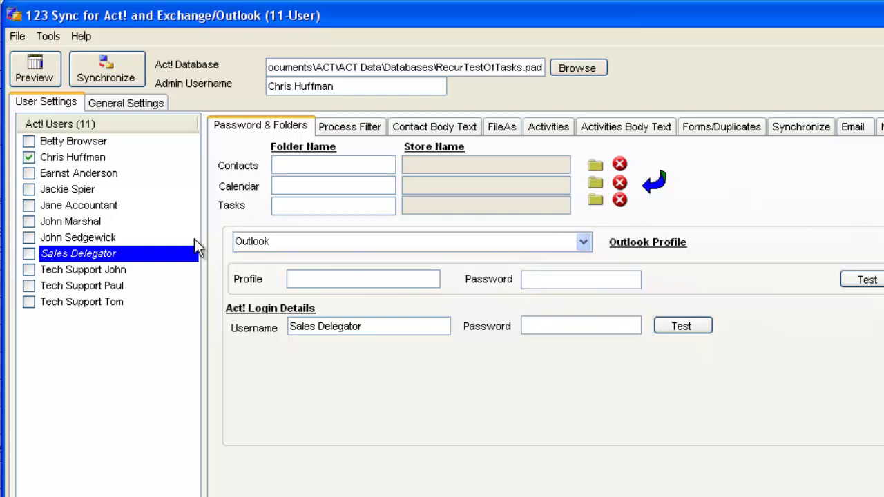
left_click(29, 253)
left_click(359, 326)
left_click_drag(365, 326, 287, 330)
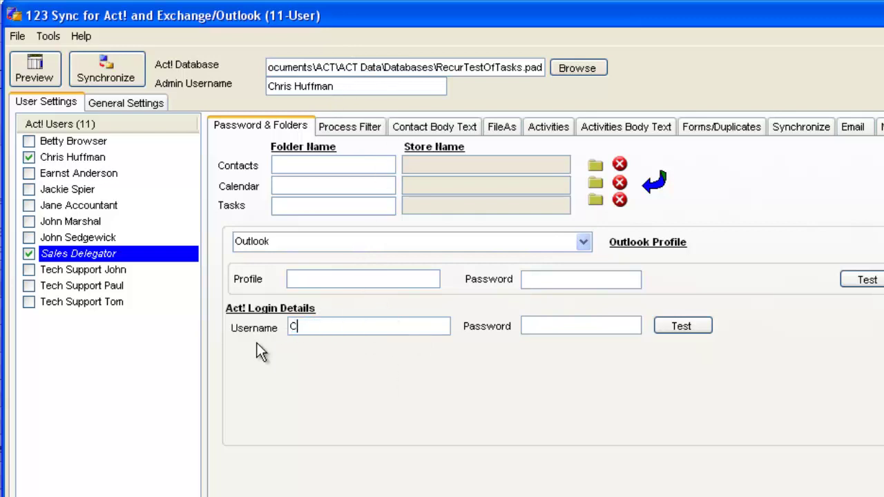
key("Tab")
type("***")
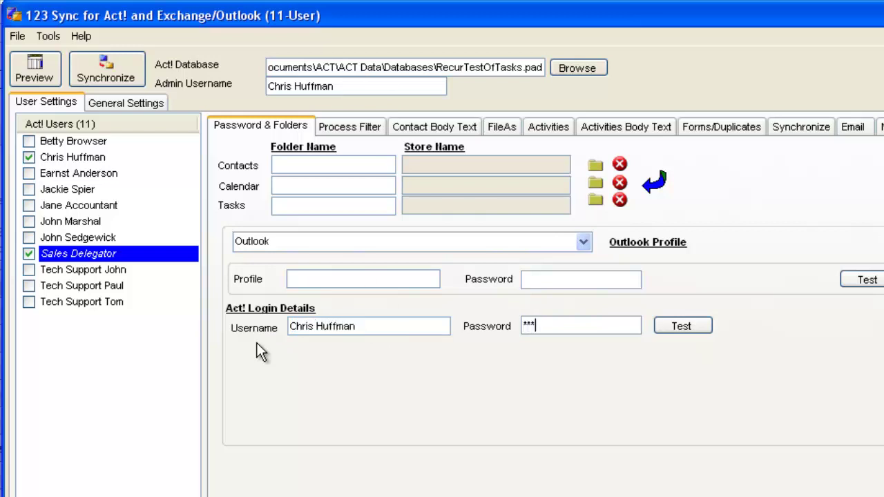
left_click(673, 331)
left_click(488, 329)
Step: Set Sales Delegator's Process Filter to Integrate Emails Only
left_click(359, 128)
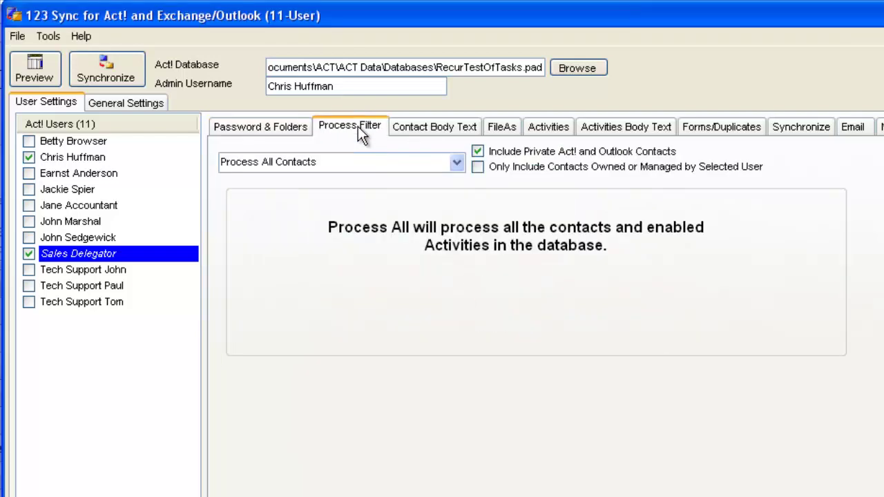
left_click(456, 164)
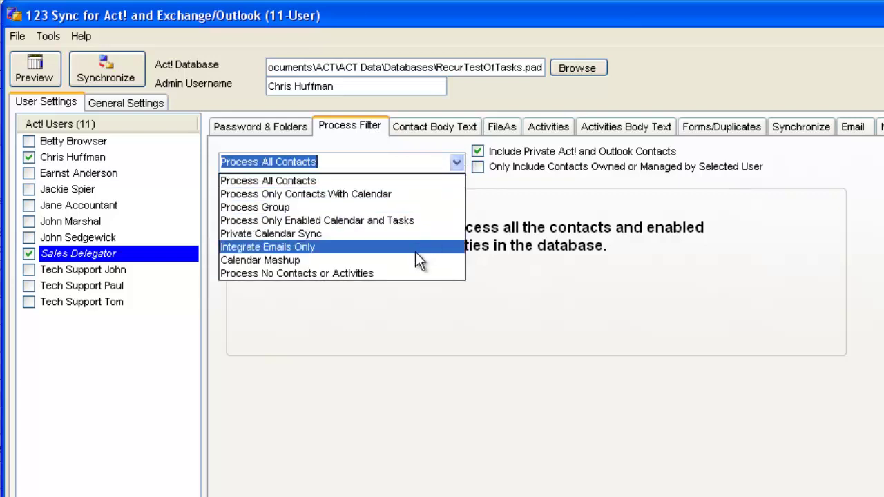
left_click(417, 253)
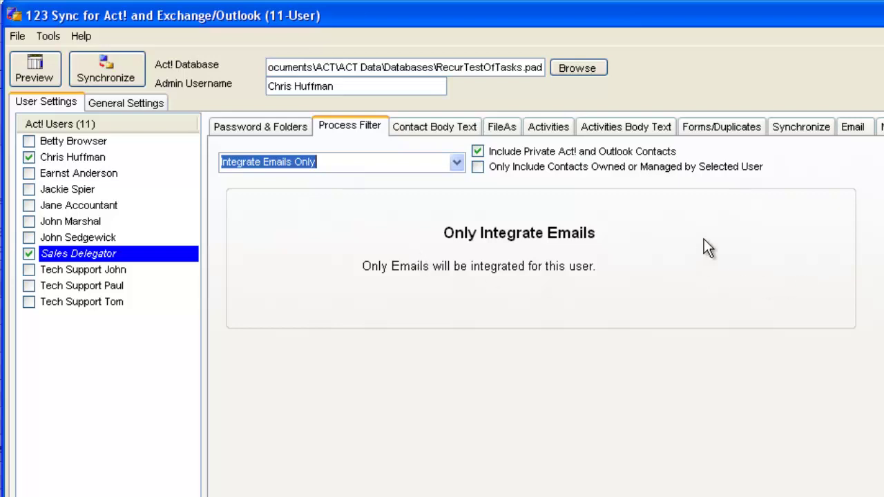
left_click(867, 127)
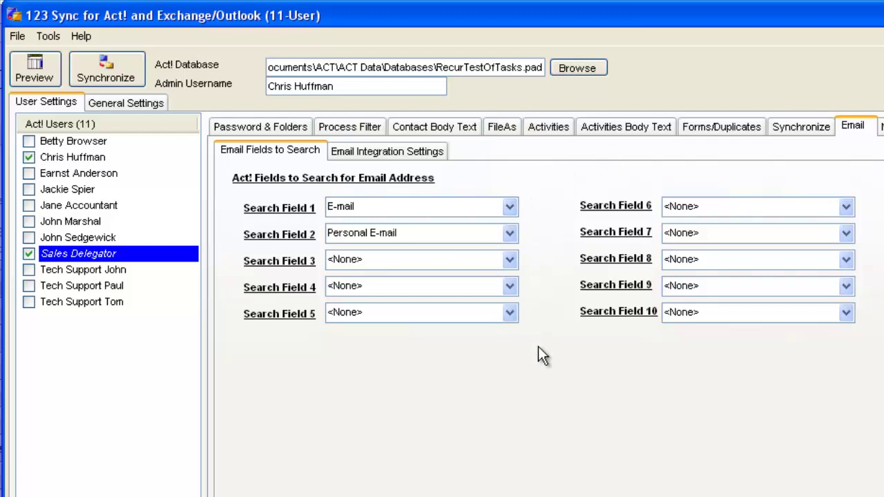
left_click(430, 151)
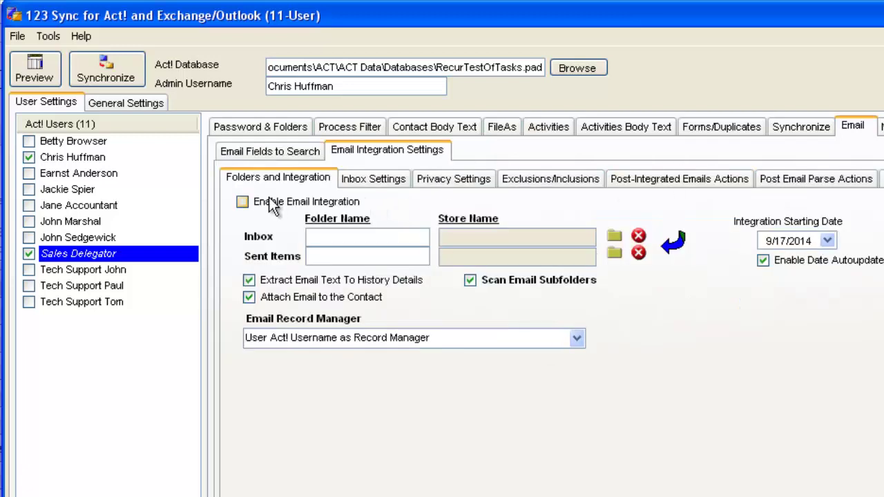
left_click(242, 203)
left_click(615, 236)
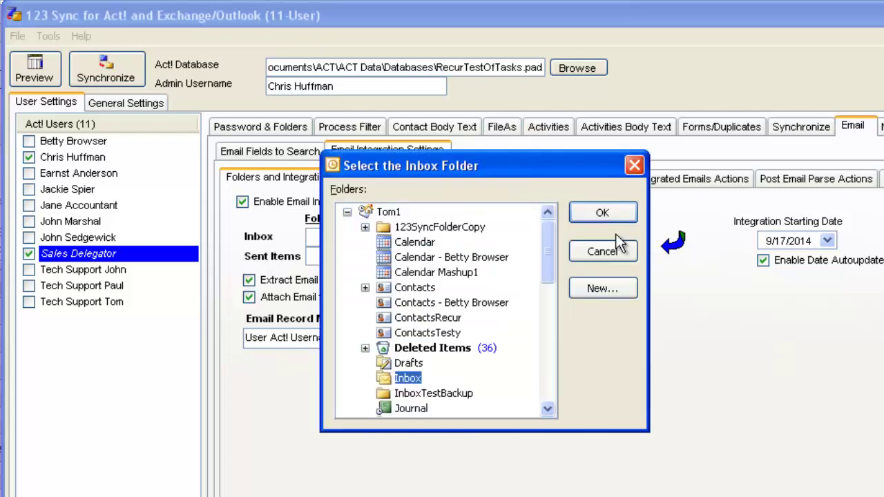
left_click_drag(550, 235, 540, 364)
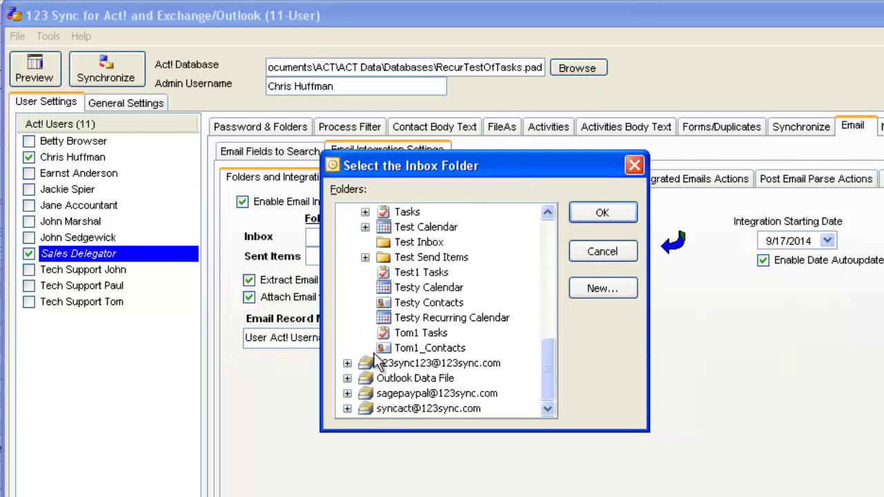
left_click(347, 378)
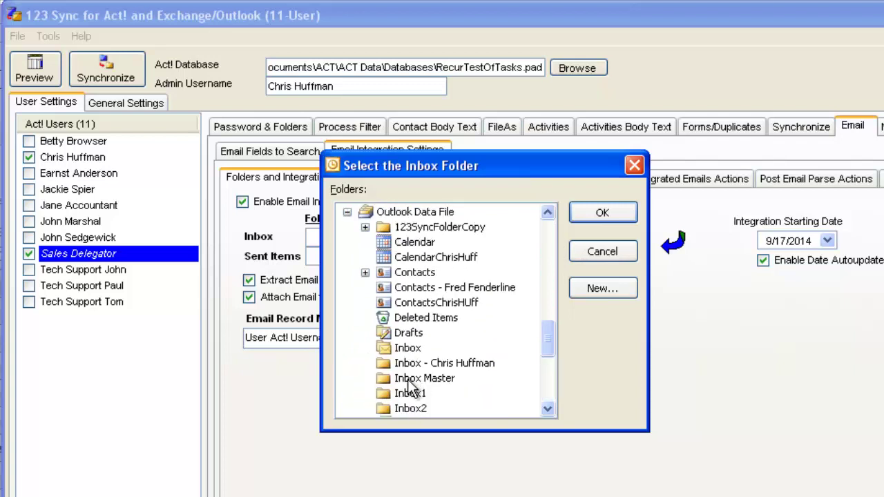
left_click(409, 393)
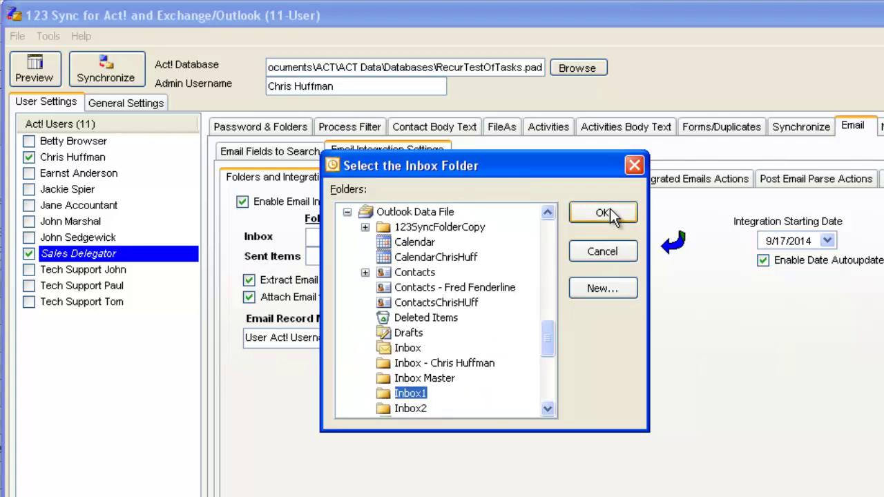
left_click(603, 213)
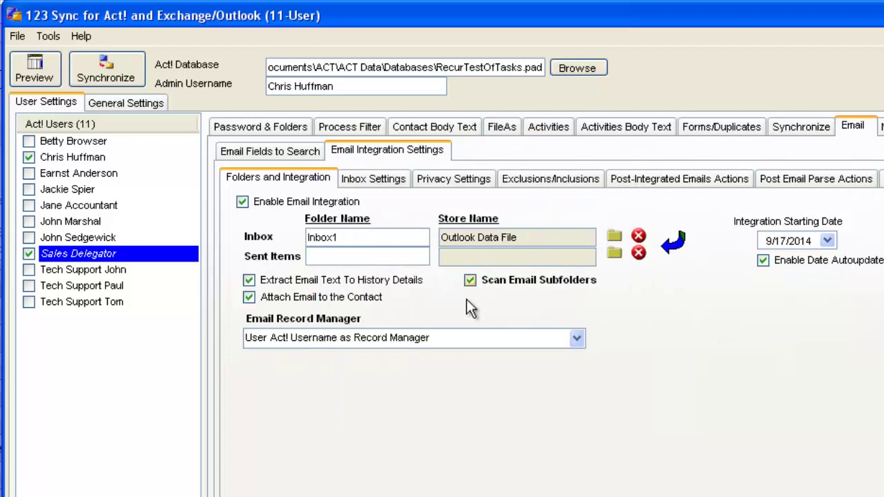
left_click(381, 182)
left_click(325, 179)
left_click(356, 178)
left_click(321, 178)
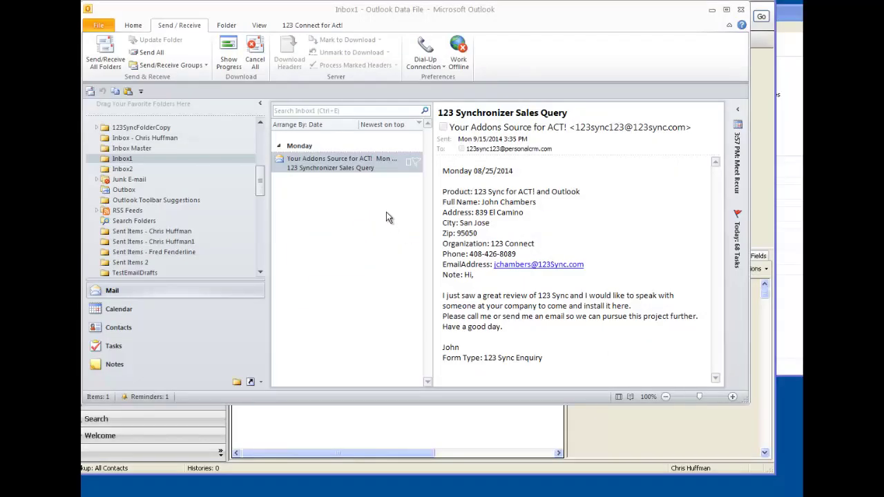
Step: Open the sales query email, review its web-form body, and select the subject '123 Synchronizer Sales Query'
double_click(354, 167)
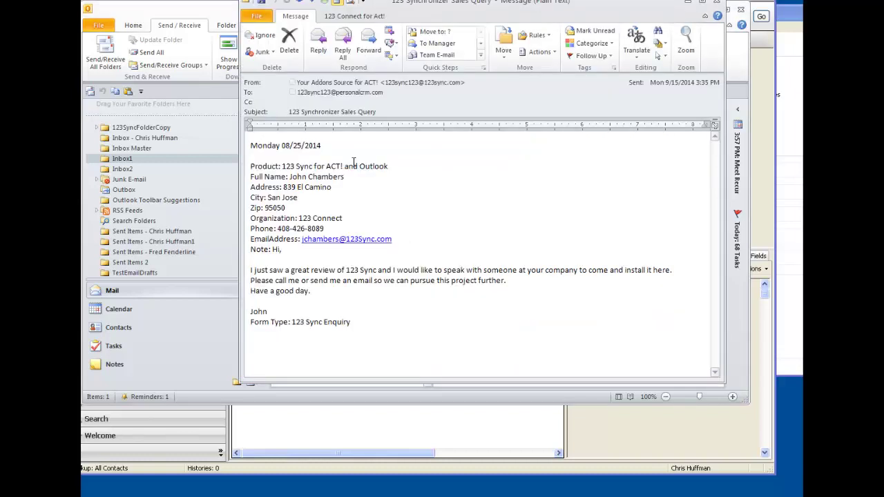
left_click_drag(377, 114, 289, 121)
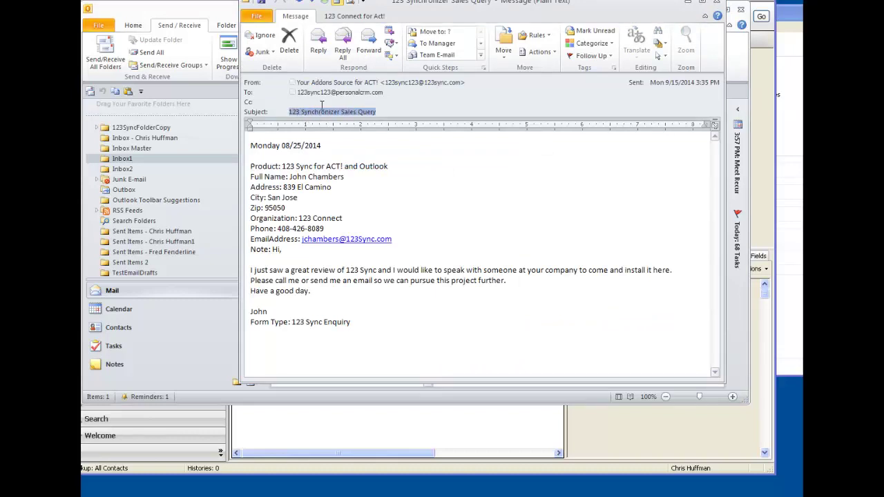
left_click(380, 166)
left_click_drag(252, 142, 296, 156)
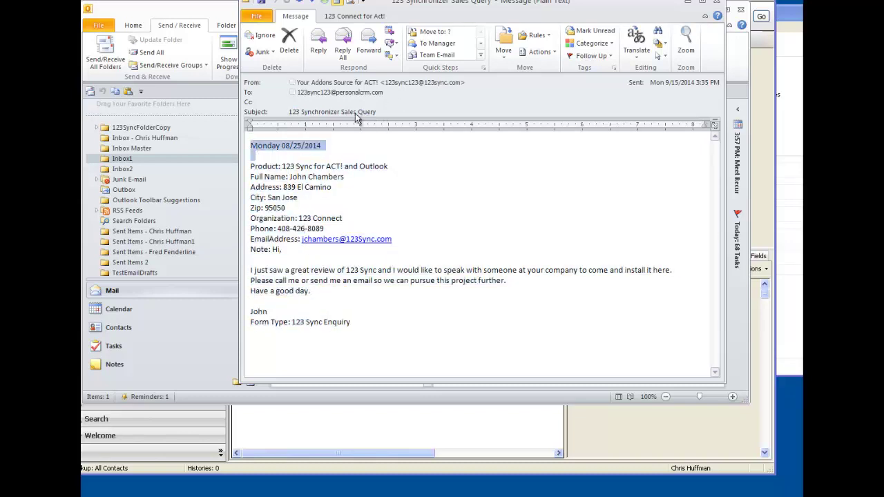
left_click(377, 112)
left_click_drag(377, 112, 288, 112)
key("ctrl+c")
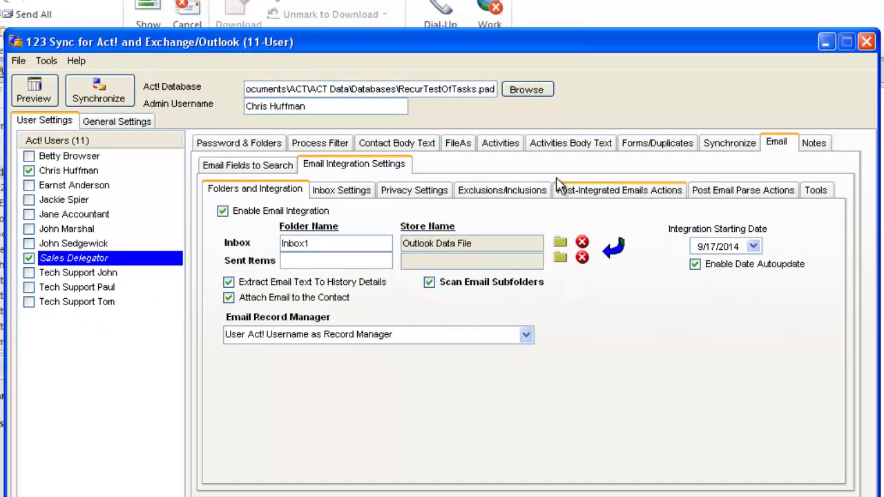
Step: Set Matching Strategy to Parse Body Text (Web Form) and paste '123 Synchronizer Sales Query' as Subject Line Match
left_click(355, 193)
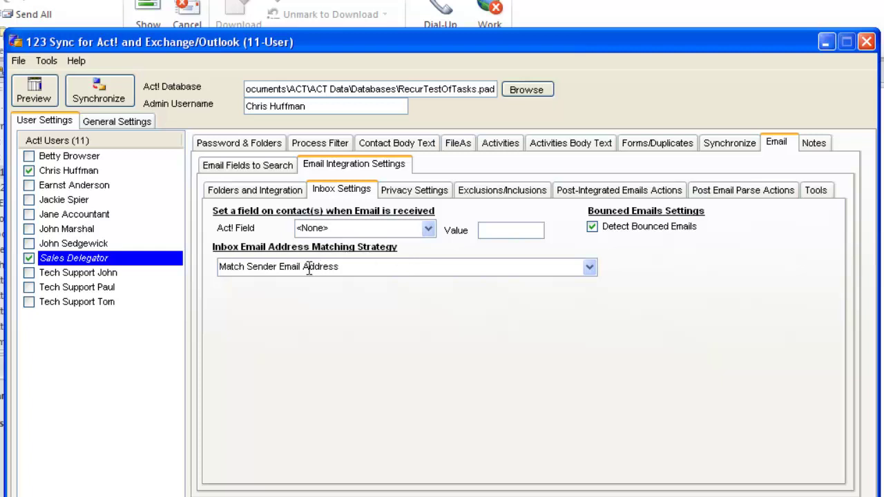
left_click(590, 267)
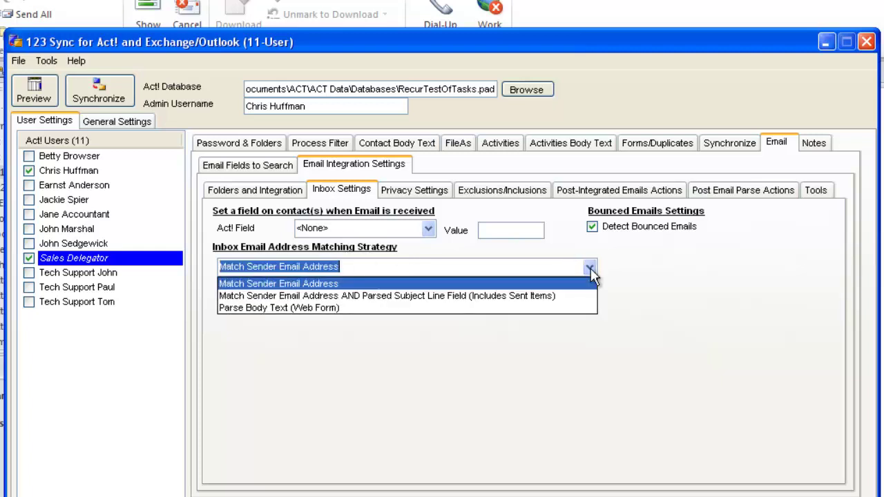
left_click(304, 307)
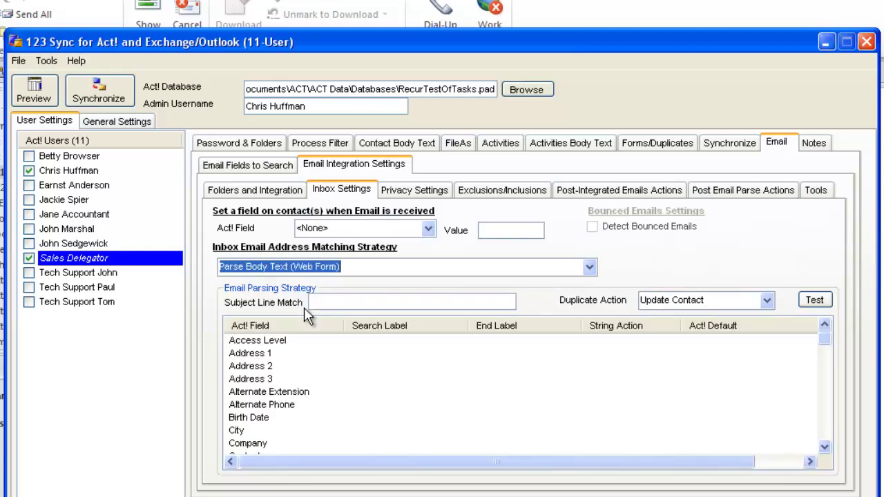
left_click(442, 302)
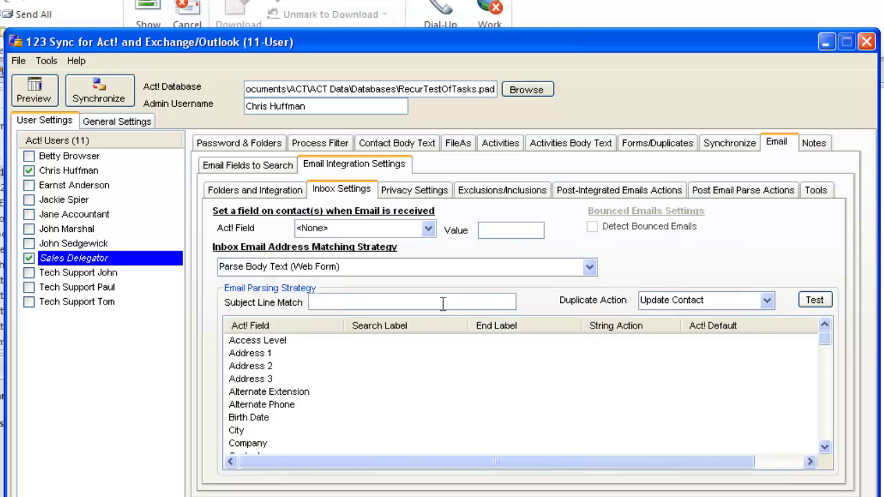
key("ctrl+v")
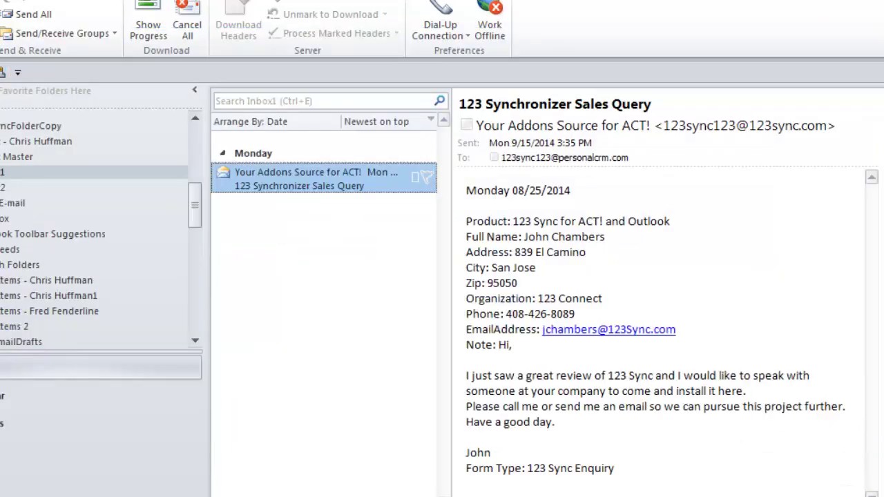
Step: Select and copy the sales query email's full body, then switch back to 123 Sync
left_click_drag(465, 191, 662, 479)
key("ctrl+c")
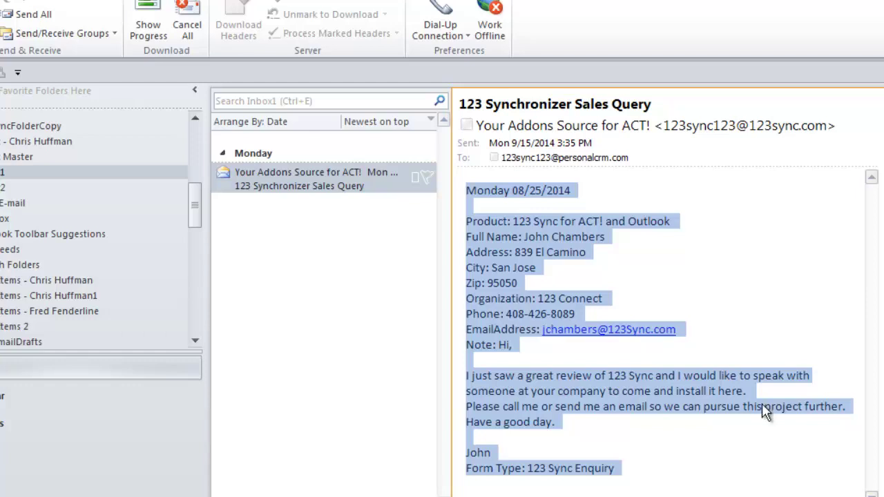
key("alt+Tab")
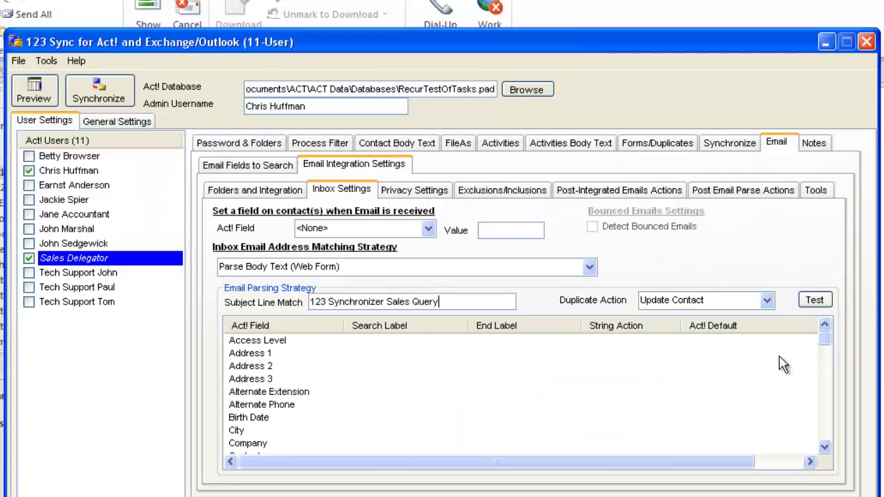
left_click(814, 301)
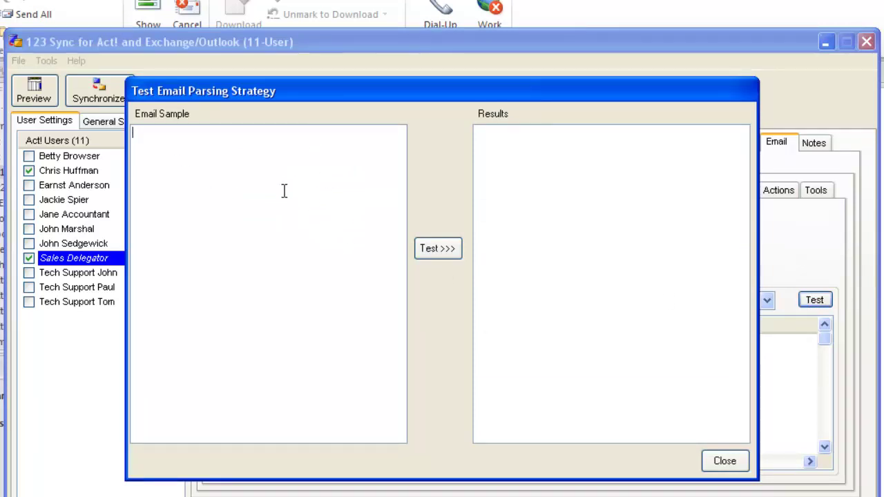
key("ctrl+v")
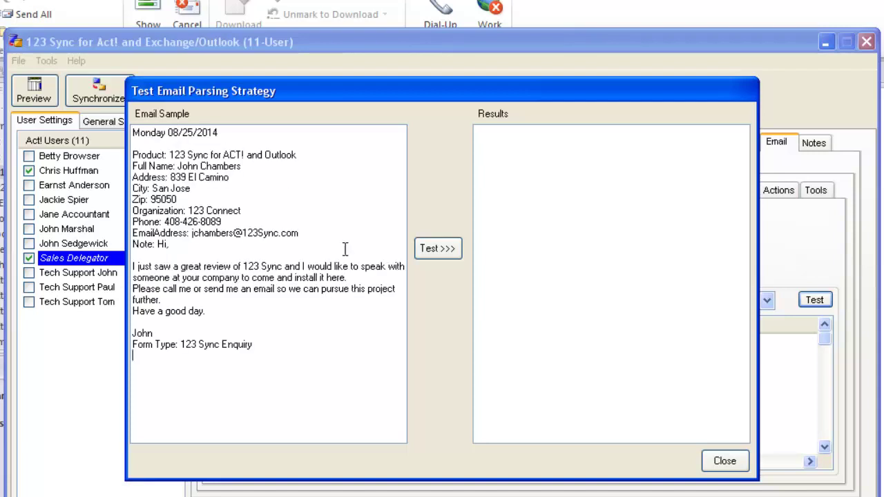
left_click(425, 248)
left_click(443, 334)
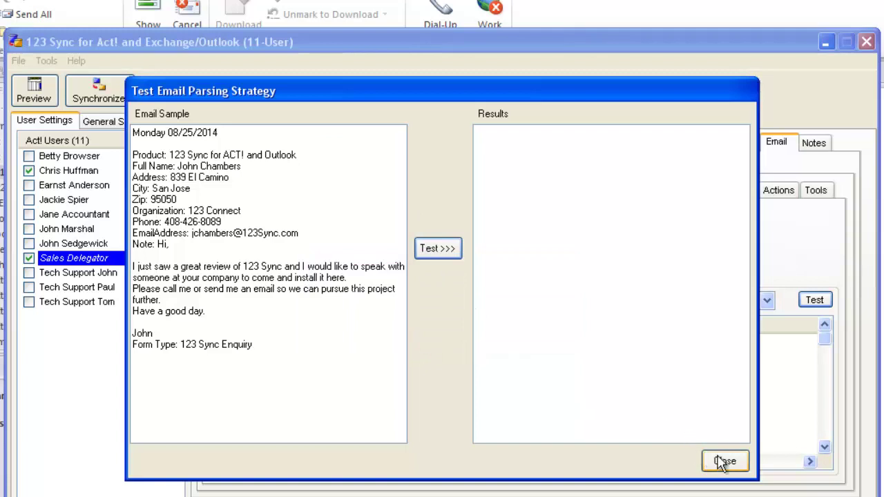
left_click(722, 462)
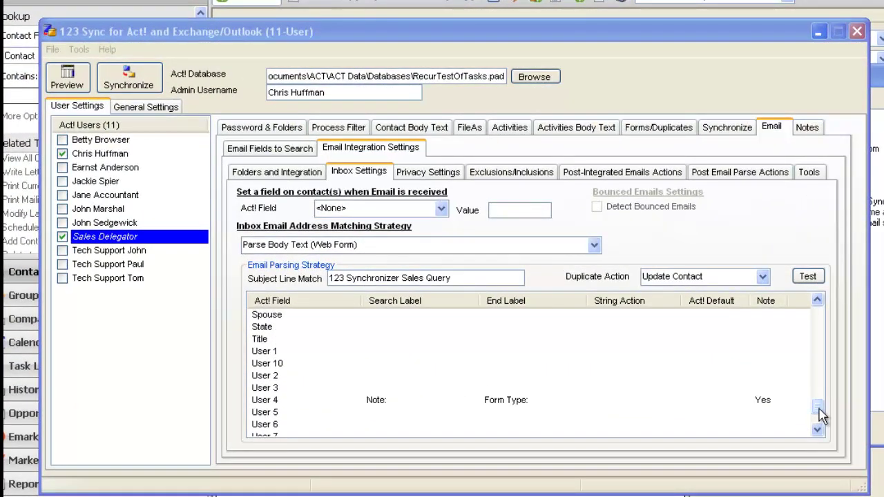
Step: Run Test Email Parsing Strategy on the pasted sample email
mouse_move(819, 413)
left_mouse_down()
mouse_move(831, 310)
mouse_move(816, 396)
left_mouse_up()
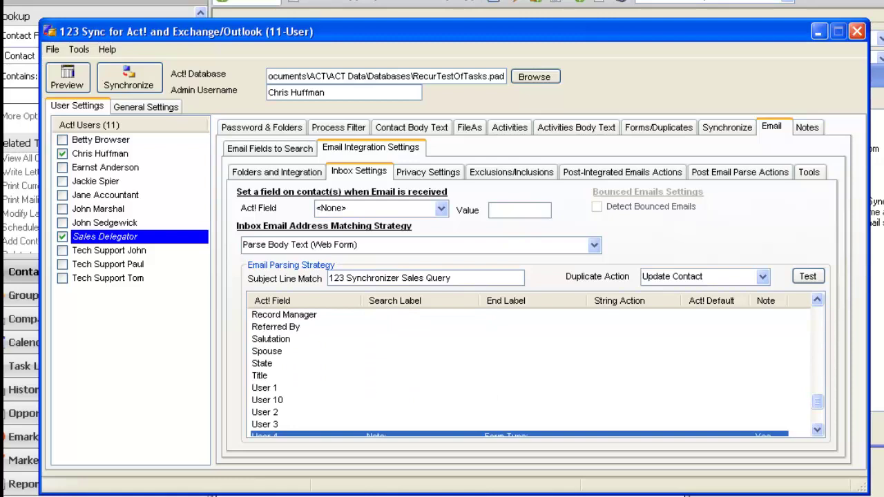
left_click(807, 276)
left_click(709, 227)
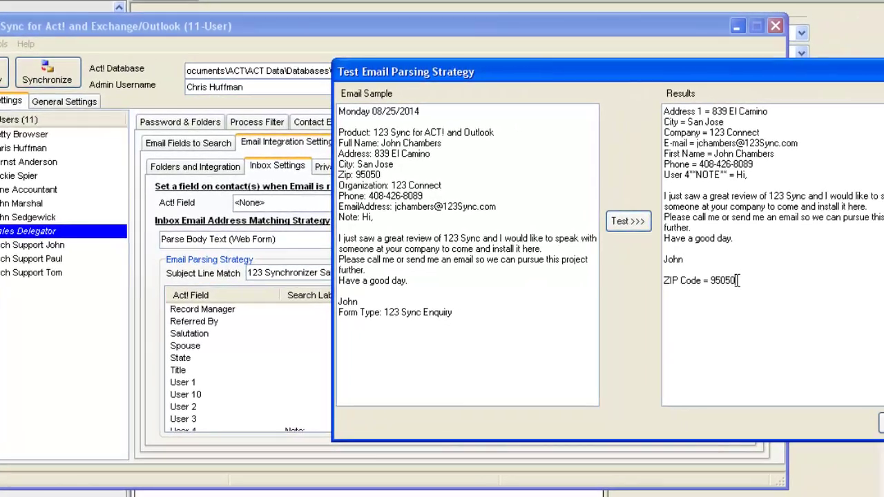
Step: Highlight the parsed ZIP Code value 95050 in the test results
left_click_drag(816, 285, 800, 284)
left_click_drag(718, 278, 710, 276)
left_click(774, 279)
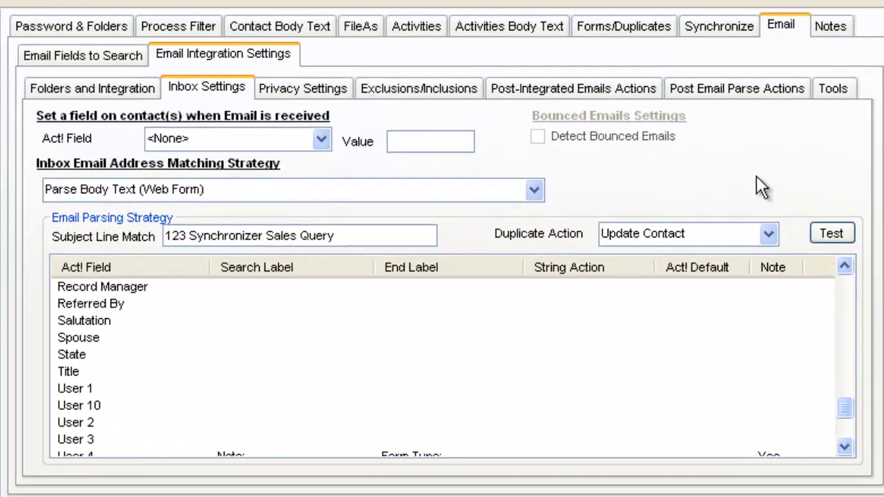
Step: Under Post Email Parse Actions, schedule a To-do for new contacts regarding 'Call this individual and close sale'
left_click(755, 91)
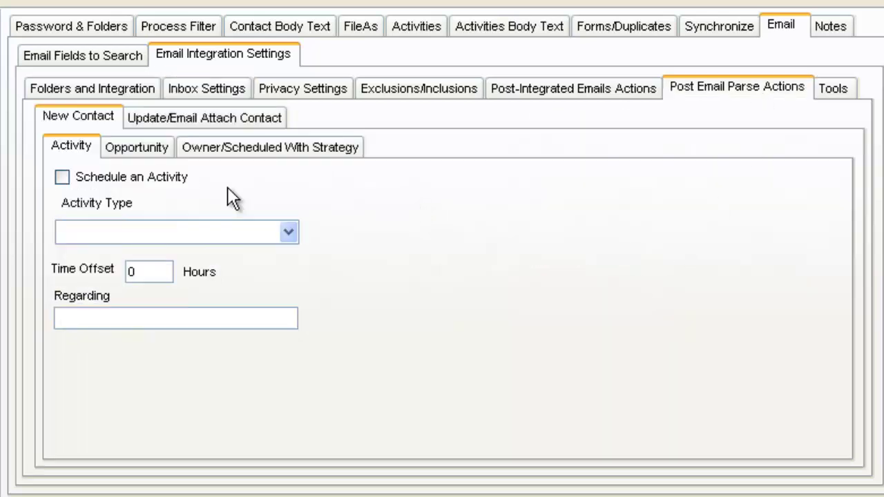
left_click(62, 178)
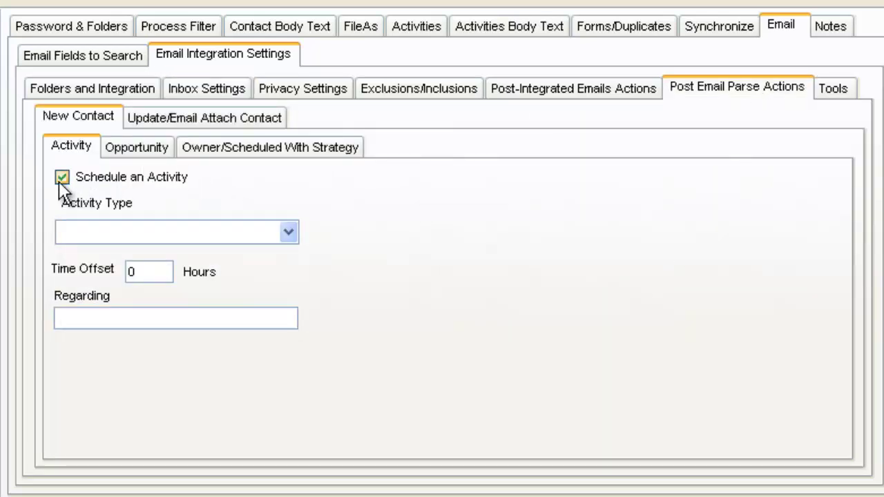
left_click(290, 232)
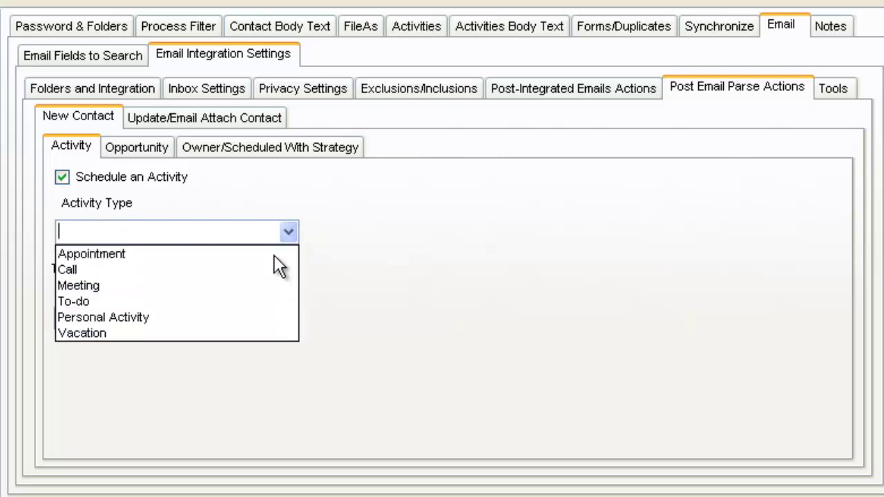
left_click(250, 302)
left_click(166, 276)
left_click(163, 318)
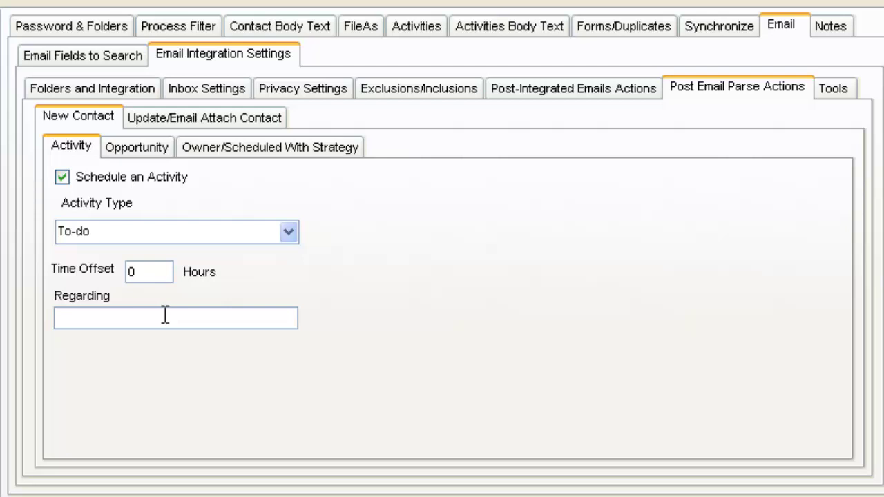
type("Call this individual and close sale")
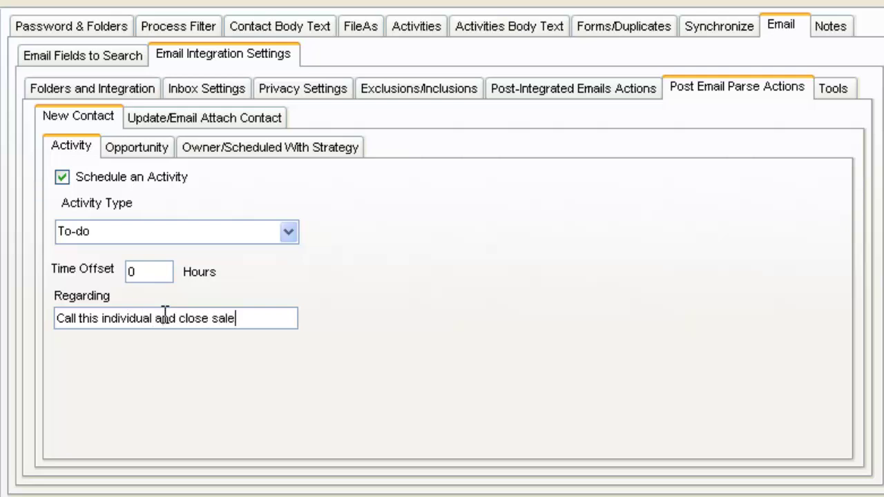
Step: Enable an opportunity named 'New Sales Lead' with reason Competition and New Technology Process
left_click(134, 148)
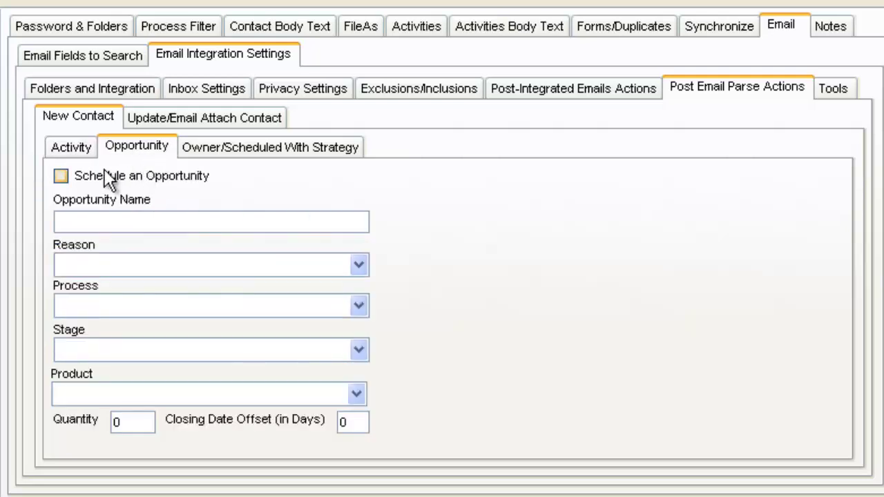
left_click(62, 175)
left_click(94, 221)
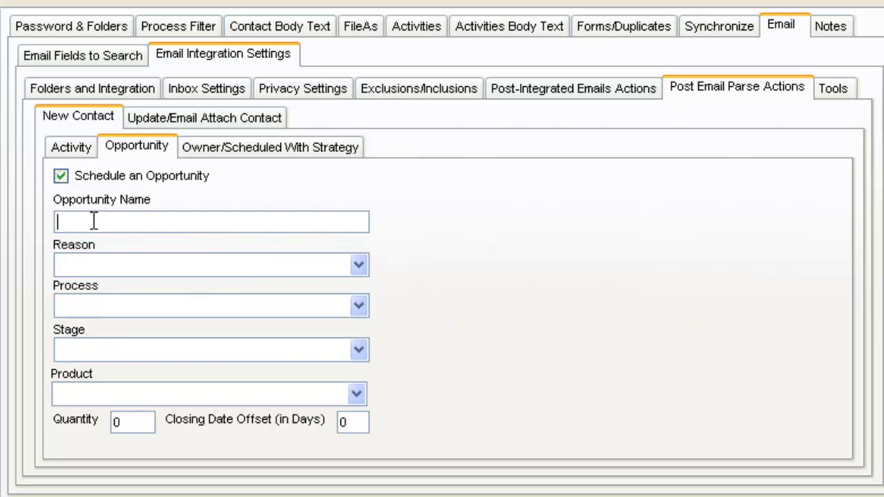
type("New S")
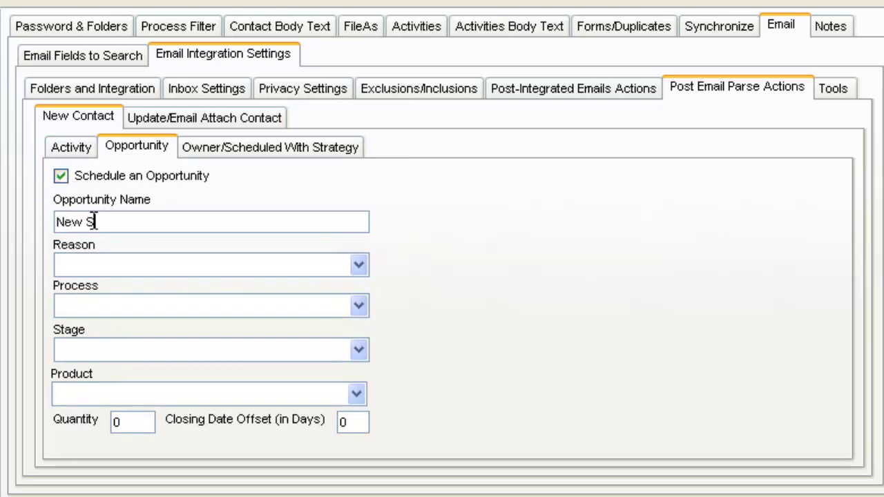
type("ales Lead")
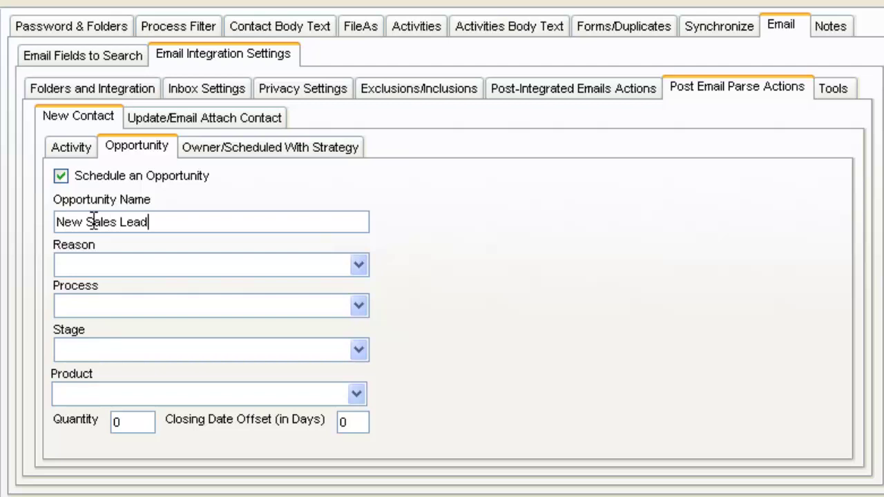
left_click(359, 264)
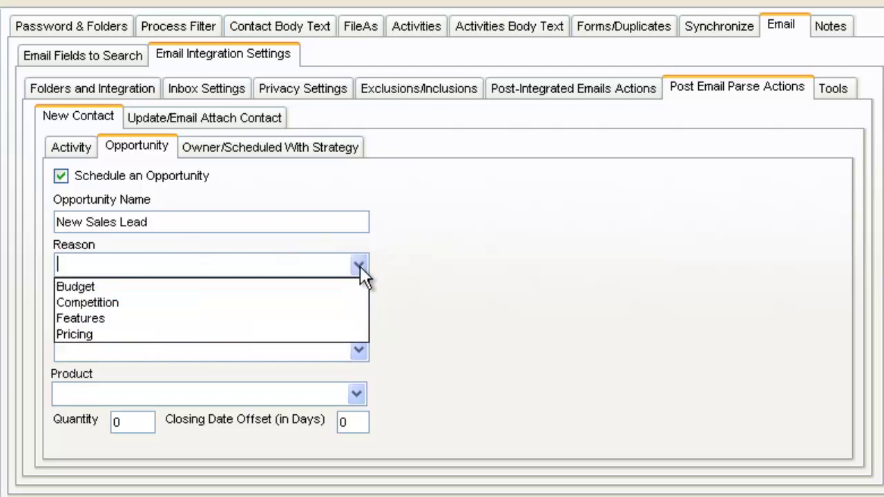
left_click(290, 305)
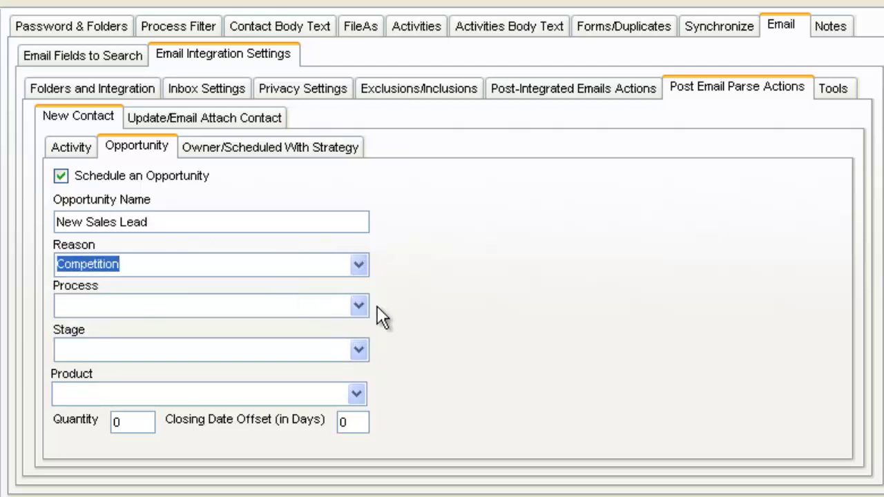
left_click(358, 305)
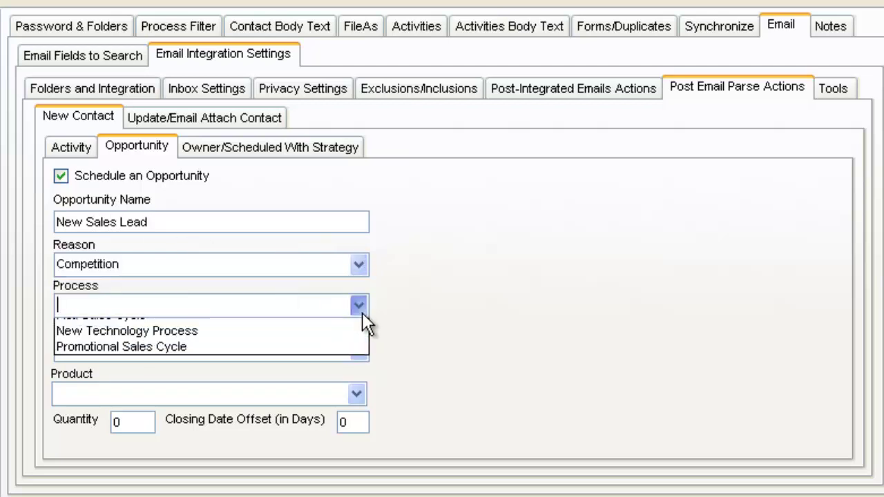
left_click(338, 342)
Step: Set the opportunity stage to Qualification, product AzMat25, quantity 1
left_click(358, 349)
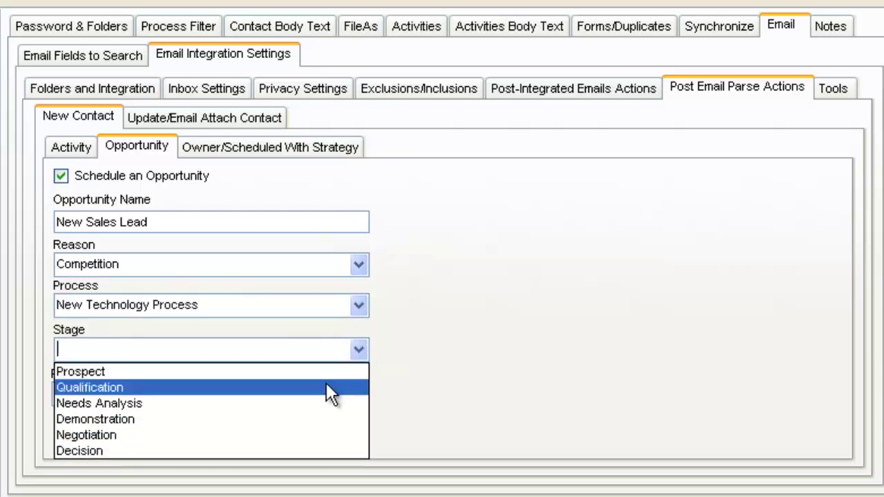
left_click(327, 385)
left_click(356, 393)
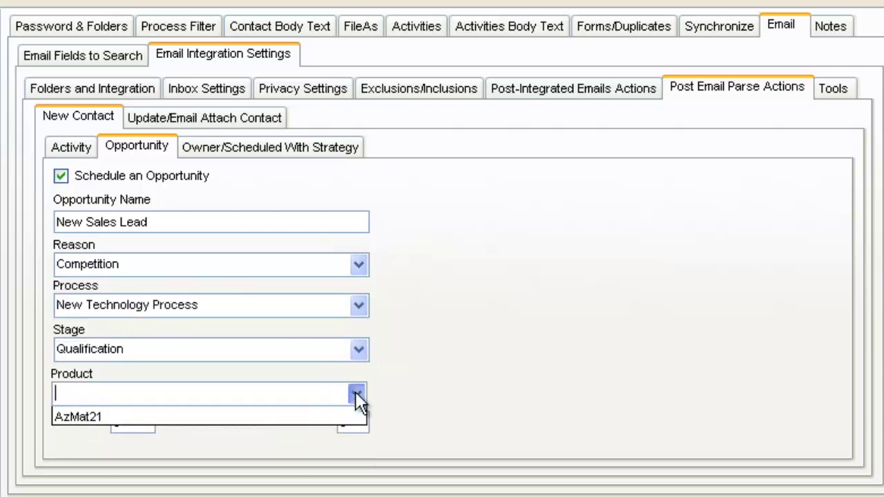
left_click(322, 414)
double_click(147, 421)
type("1")
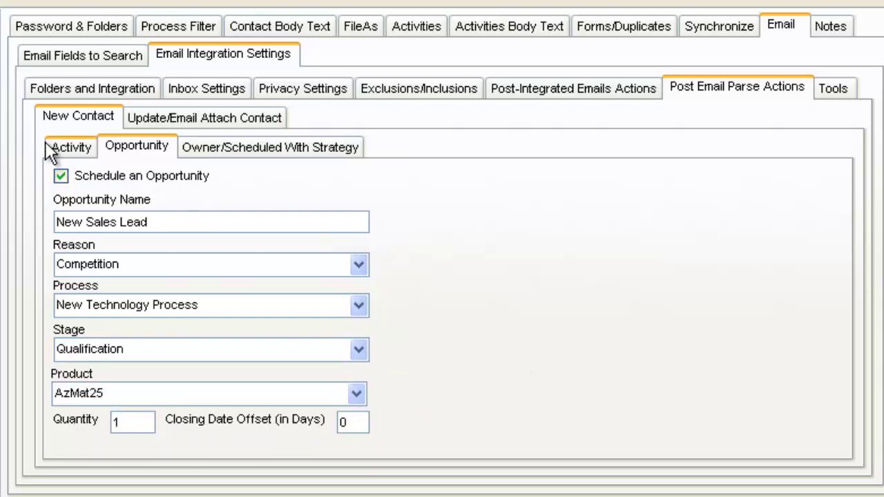
Step: Check the new-contact activity scheduling option is on, then return to opportunity settings
left_click(69, 152)
left_click(88, 175)
left_click(61, 177)
left_click(119, 147)
Step: Show the Owner/Scheduled With Strategy settings and enable another Act! user
left_click(315, 152)
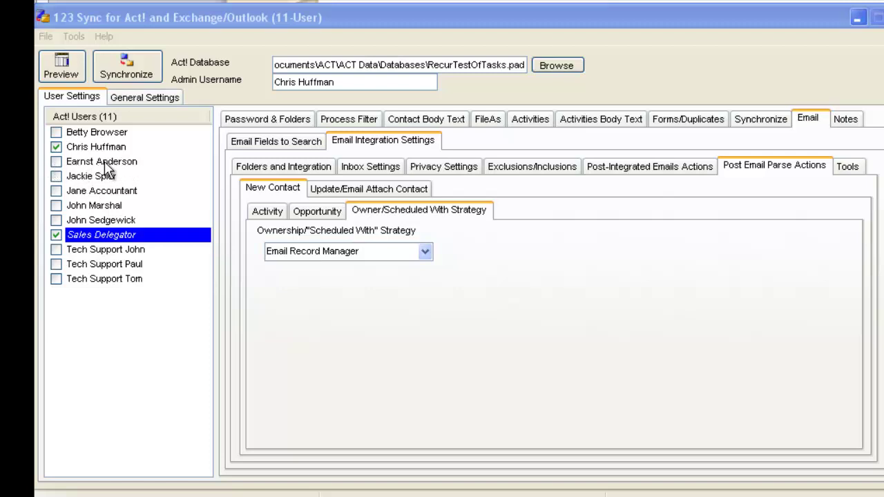
left_click(55, 162)
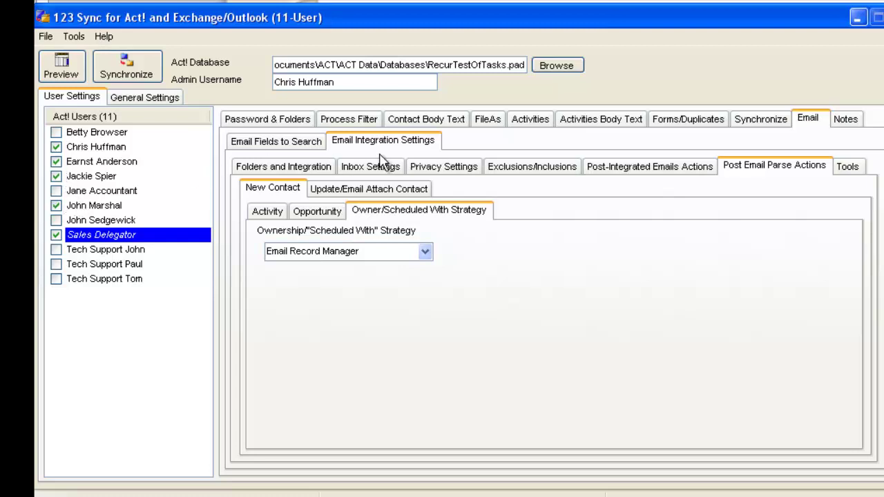
Step: Set the first newly enabled user's process filter to Process No Contacts or Activities
left_click(338, 120)
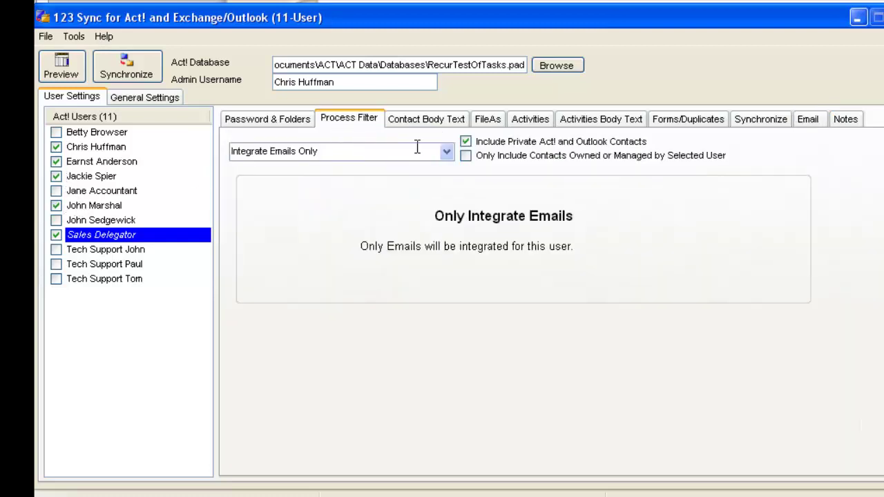
left_click(447, 153)
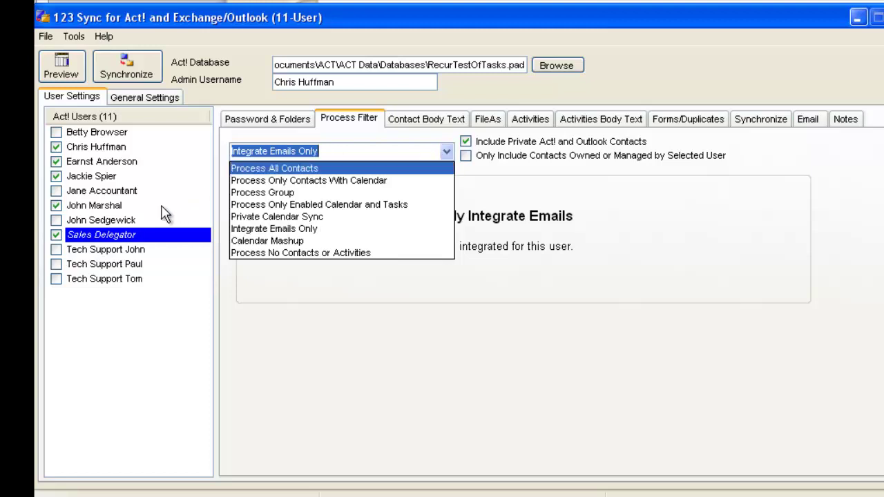
left_click(102, 212)
left_click(100, 205)
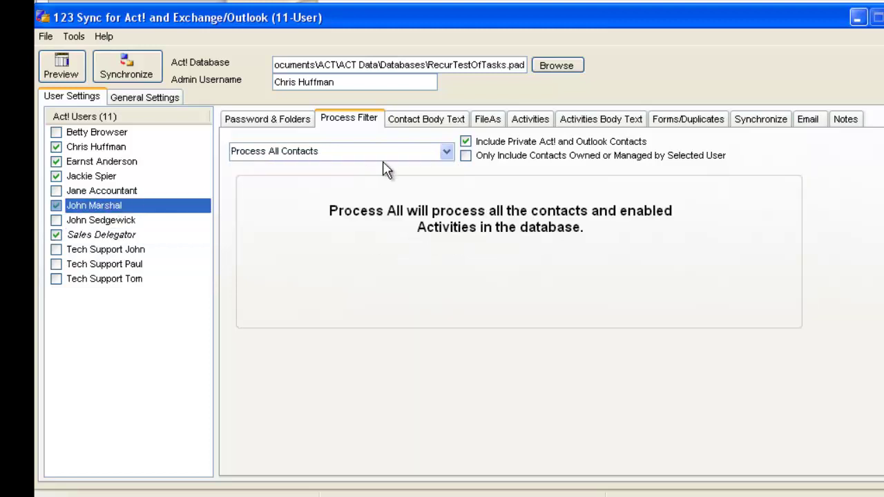
left_click(447, 152)
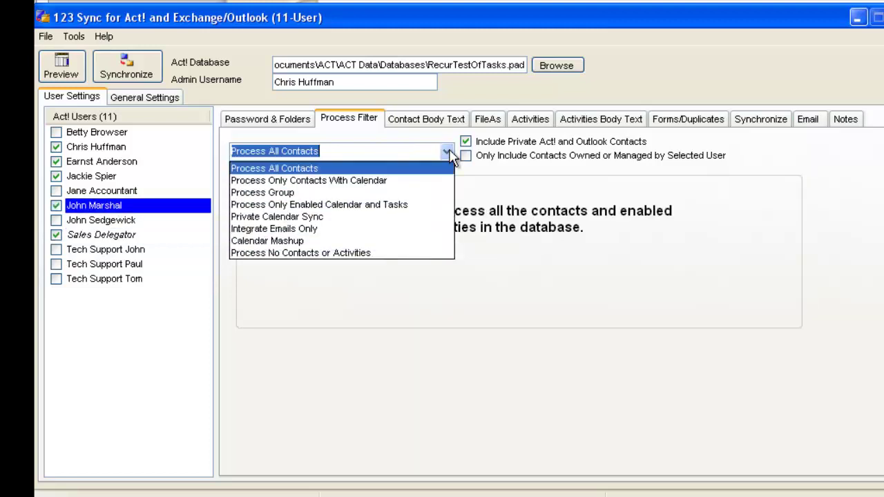
left_click(383, 253)
Step: Set the other two newly enabled users to Process No Contacts or Activities
left_click(103, 176)
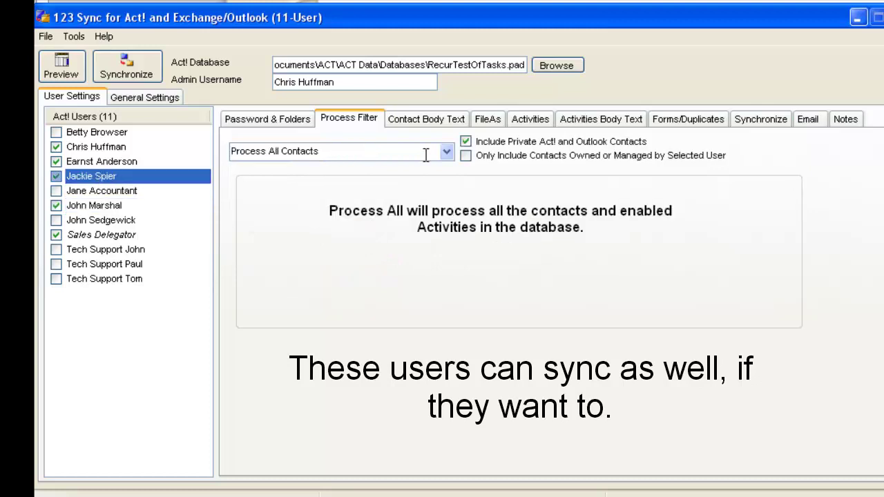
left_click(446, 152)
left_click(379, 253)
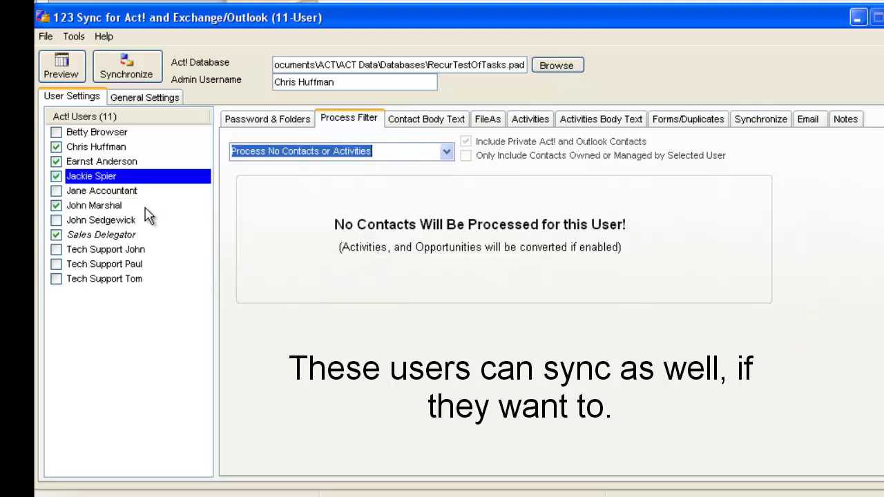
left_click(111, 161)
left_click(447, 152)
left_click(371, 254)
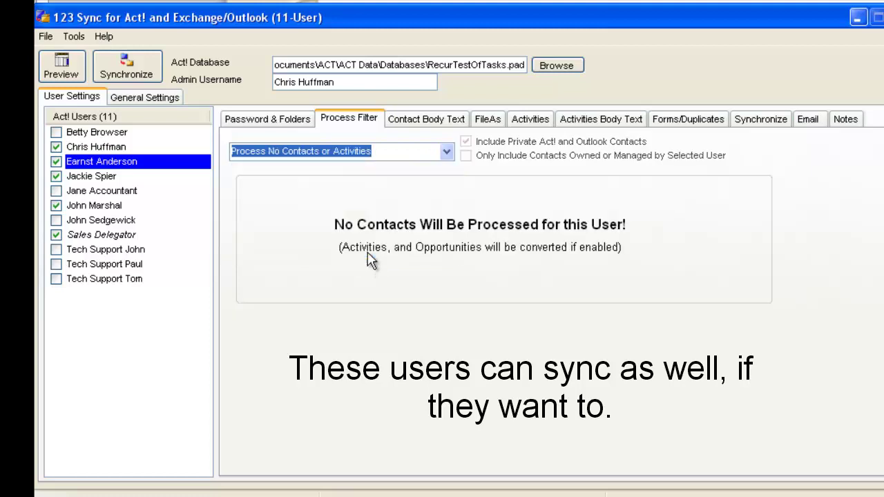
Step: Review each user's process filter, ending on Sales Delegator, then go back to Email settings
left_click(118, 237)
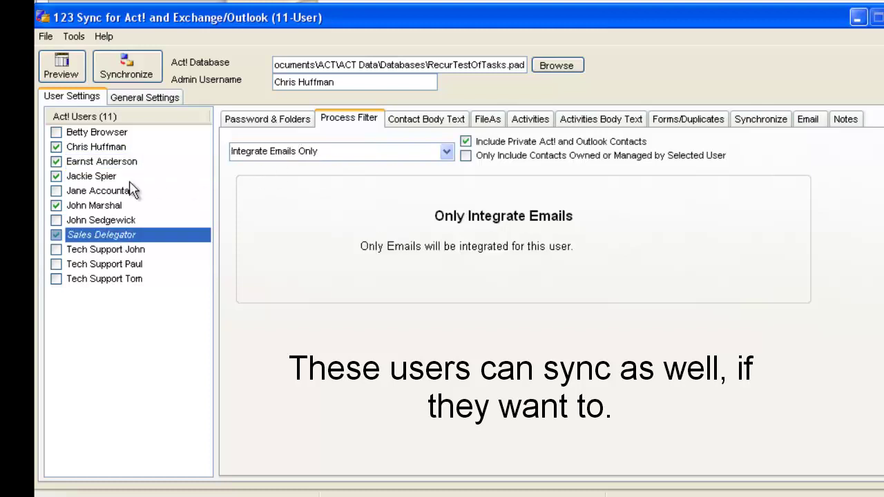
left_click(92, 164)
left_click(91, 175)
left_click(93, 206)
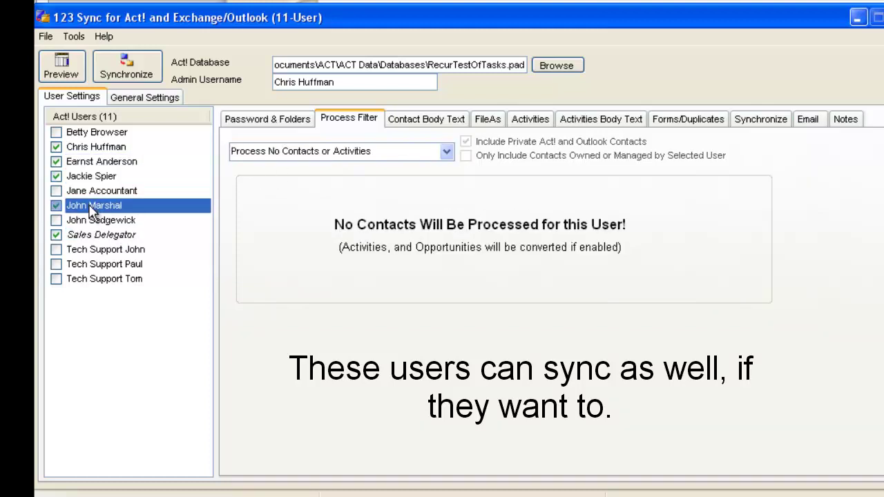
left_click(89, 238)
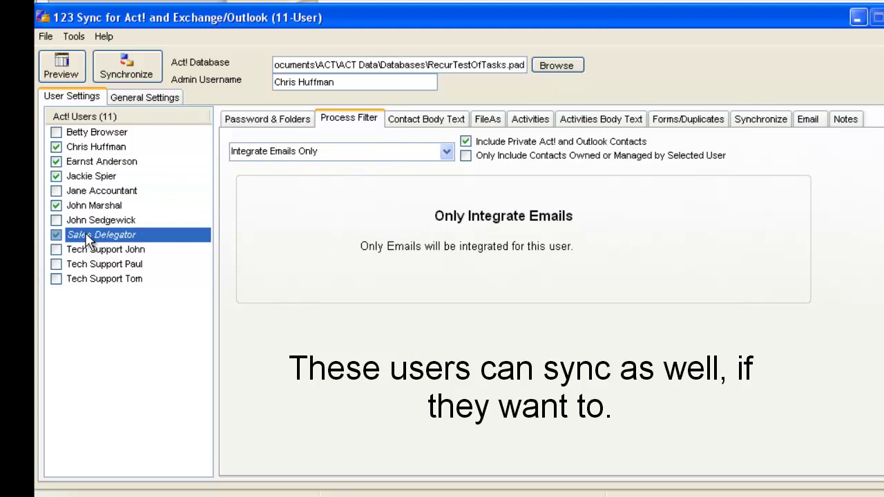
left_click(815, 122)
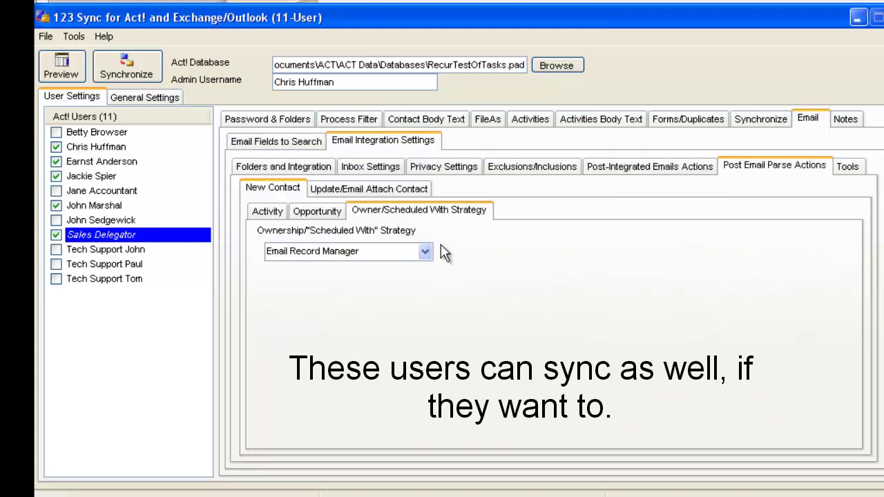
Step: Switch the ownership strategy to By Contact Field Value and begin adding an ownership rule
left_click(425, 252)
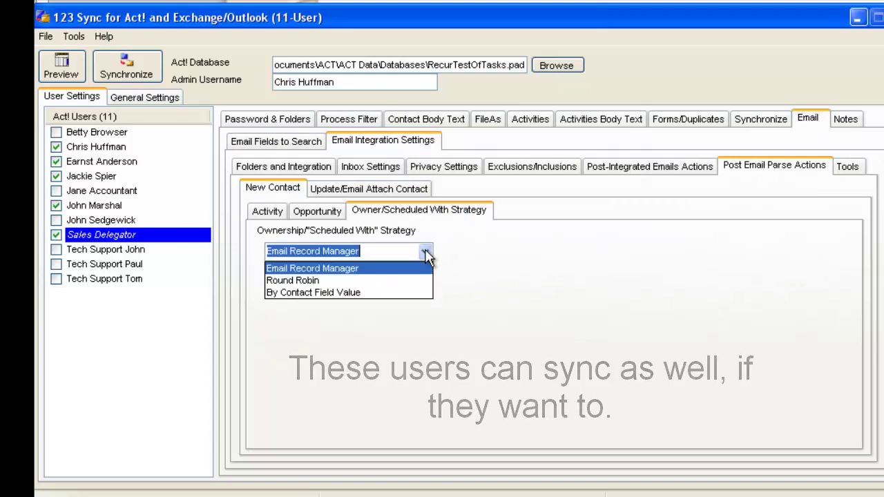
left_click(379, 292)
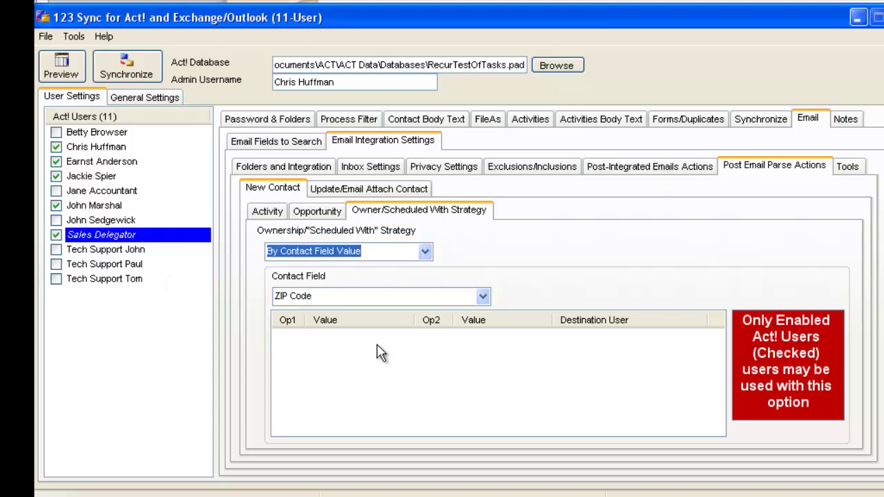
right_click(460, 353)
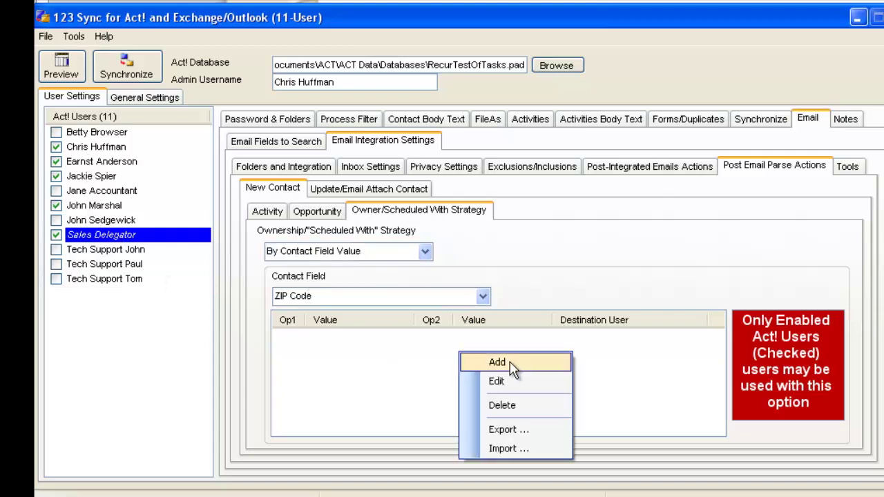
left_click(508, 361)
Step: Add a ZIP rule >= 00000 and <= 3000 assigned to its destined Act! user
left_click(466, 208)
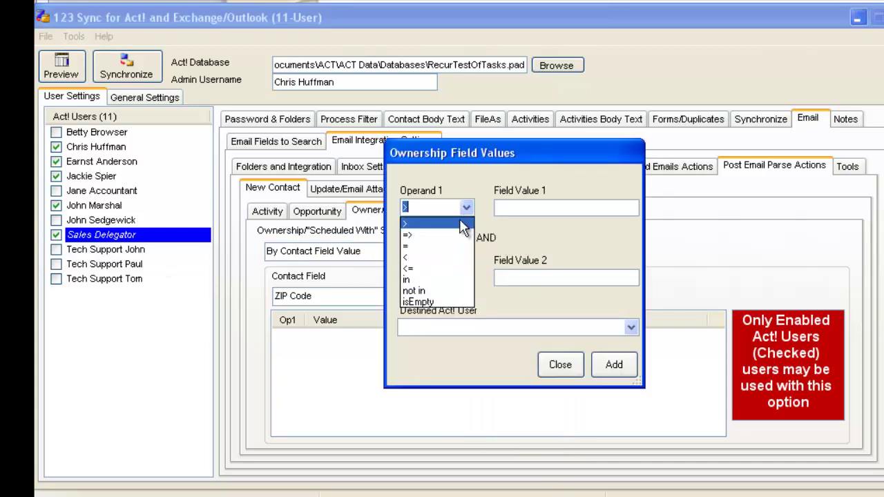
left_click(448, 236)
left_click(523, 207)
type("00000")
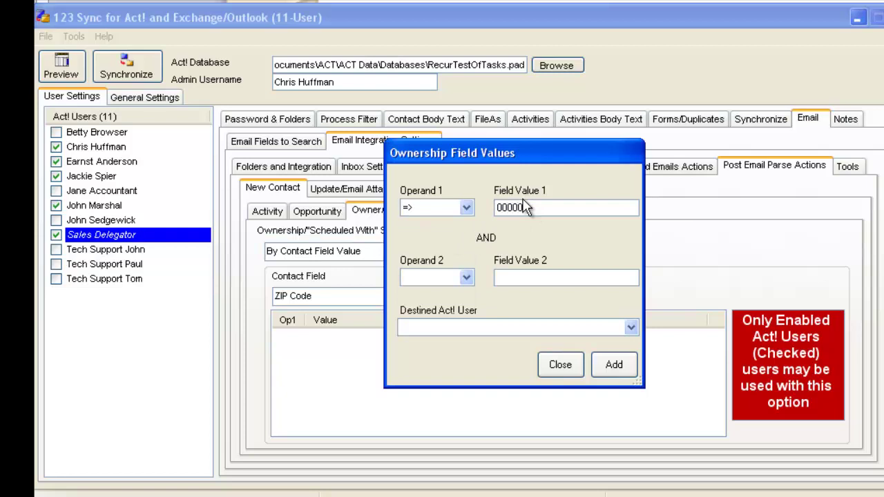
left_click(466, 277)
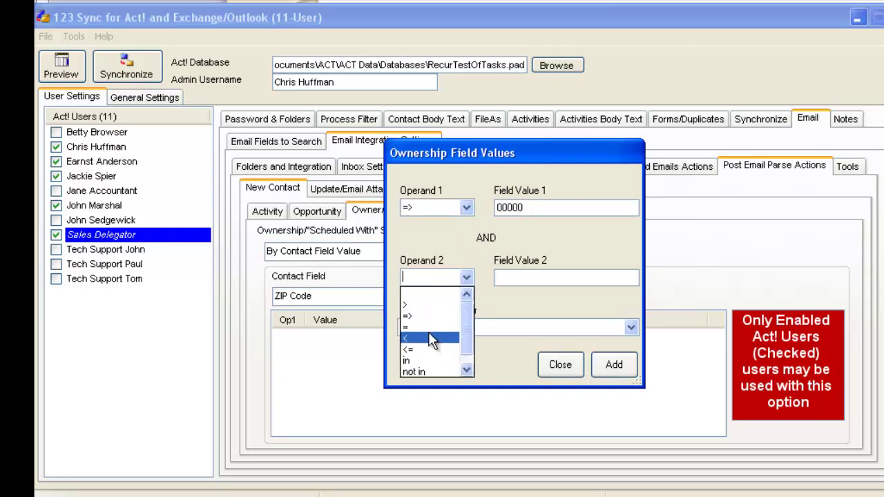
left_click(427, 349)
left_click(544, 276)
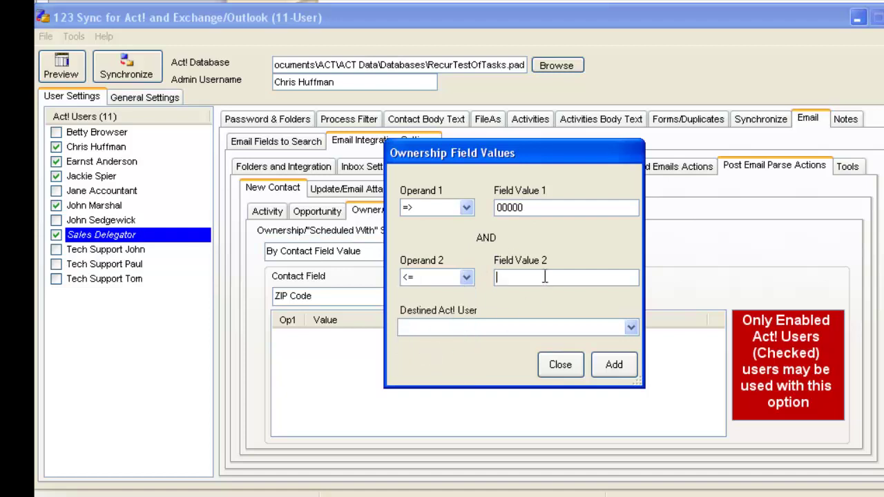
type("3000")
left_click(632, 328)
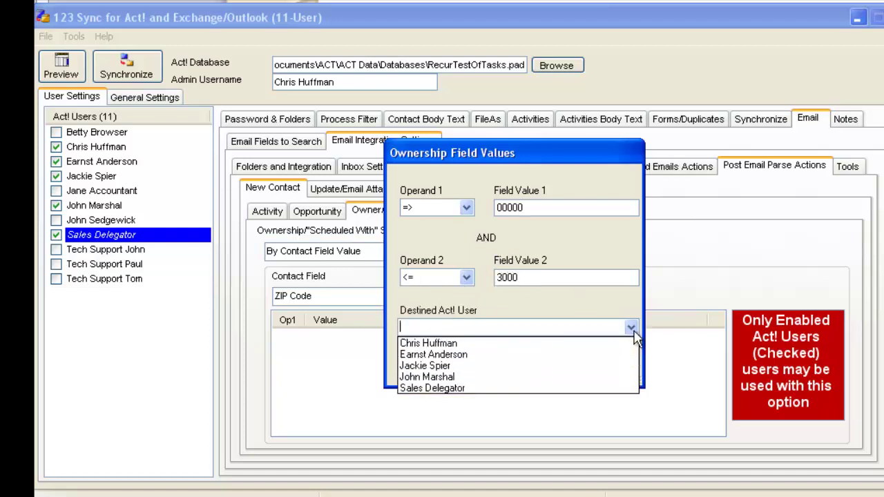
left_click(561, 356)
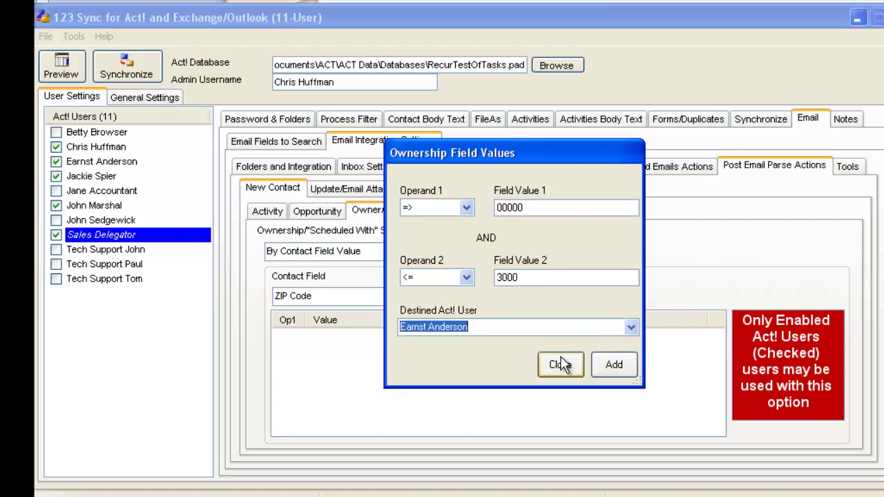
left_click(612, 373)
Step: Add a ZIP rule 3001–6000 assigned to a second Act! user
left_click(539, 207)
key("BackSpace")
key("BackSpace")
key("BackSpace")
key("BackSpace")
key("BackSpace")
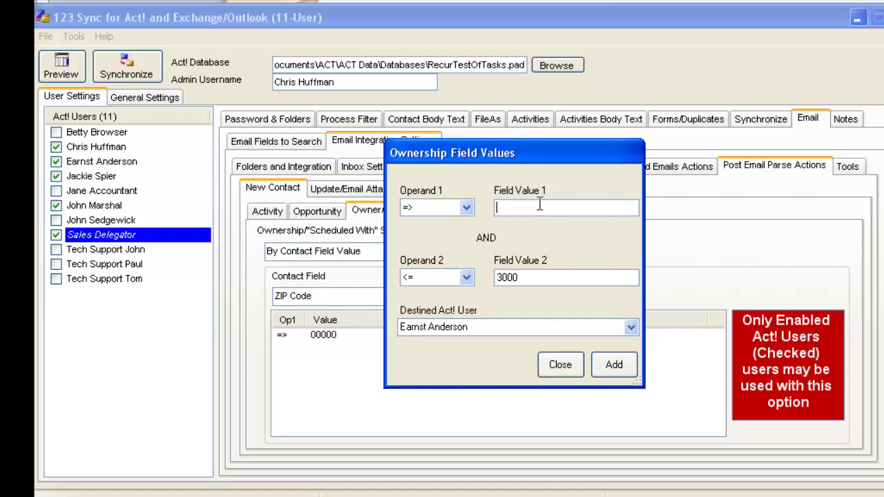
type("300")
type("01")
key("BackSpace")
key("BackSpace")
type("1")
left_click(535, 277)
key("BackSpace")
key("BackSpace")
key("BackSpace")
key("BackSpace")
type("6000")
left_click(630, 327)
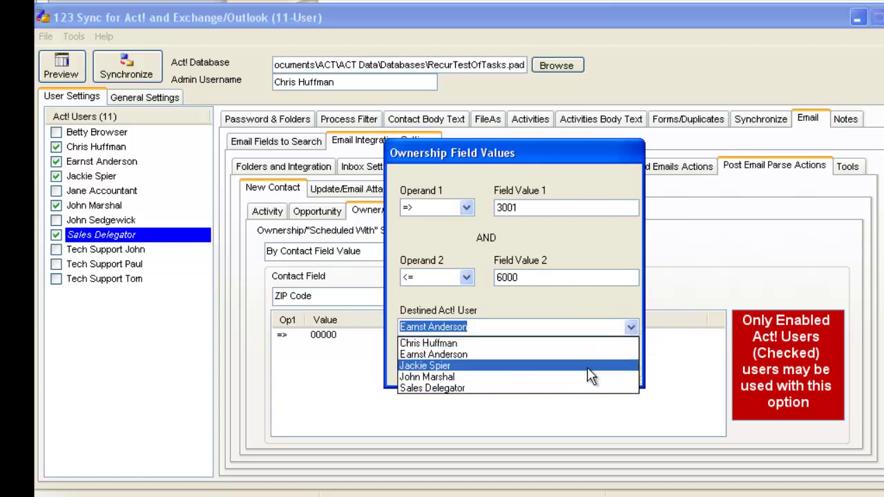
left_click(589, 364)
left_click(614, 369)
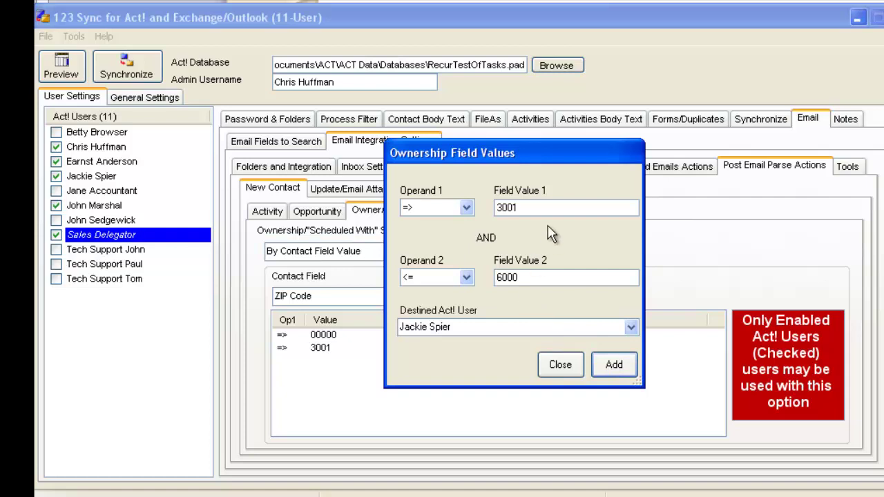
Step: Add a ZIP rule 6001–10000 for a third Act! user and close the window
left_click(521, 204)
double_click(523, 204)
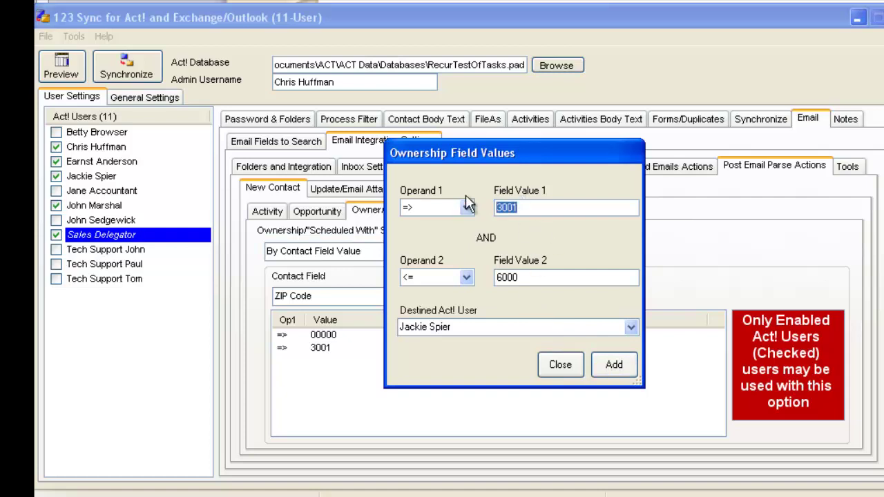
type("6001")
left_click(540, 276)
key("BackSpace")
key("BackSpace")
key("BackSpace")
key("BackSpace")
type("10000")
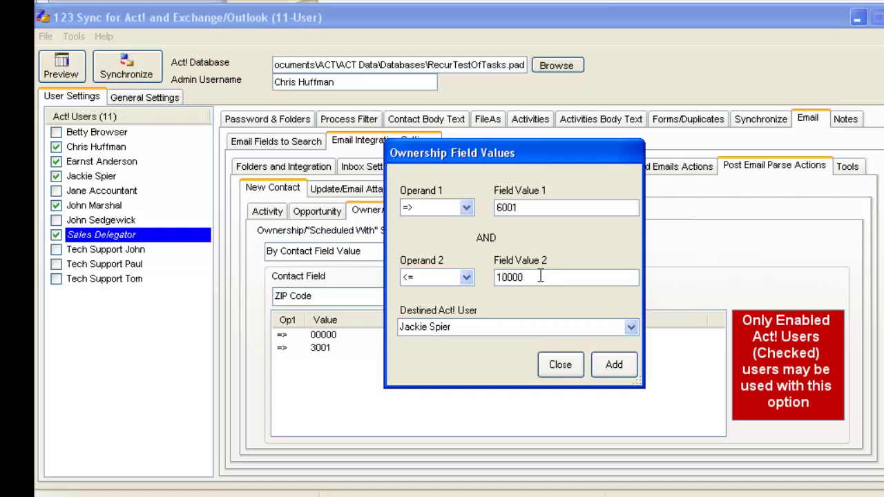
left_click(630, 328)
left_click(600, 377)
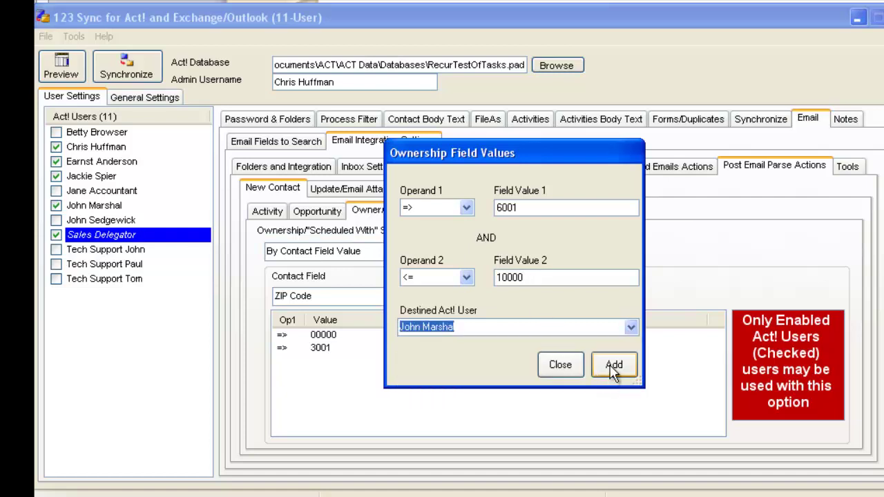
left_click(613, 370)
left_click(569, 368)
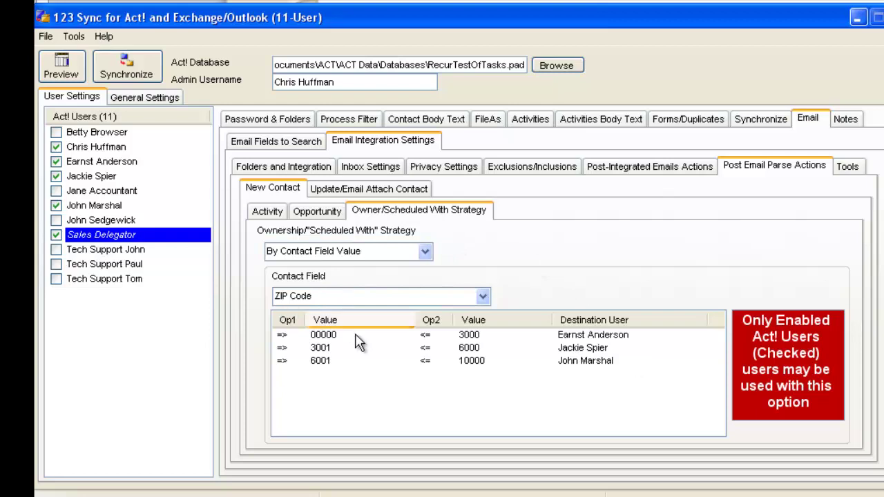
left_click(317, 211)
left_click(265, 215)
left_click(306, 217)
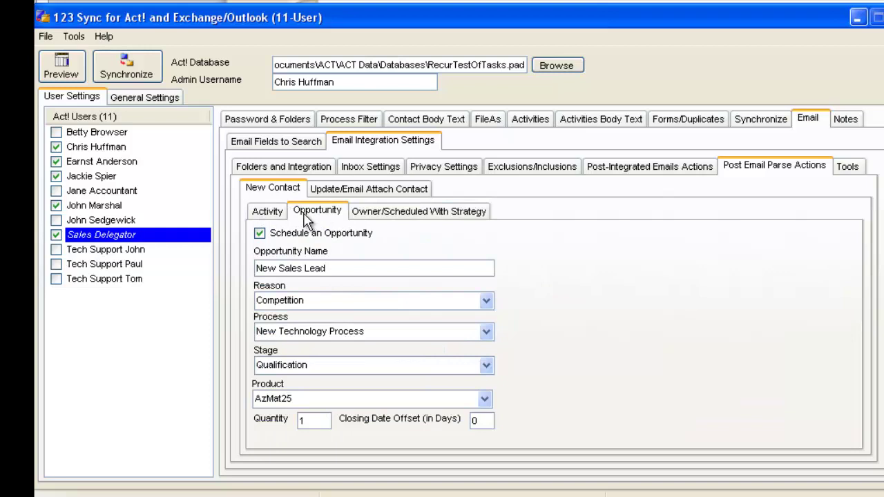
left_click(271, 215)
left_click(309, 216)
left_click(369, 216)
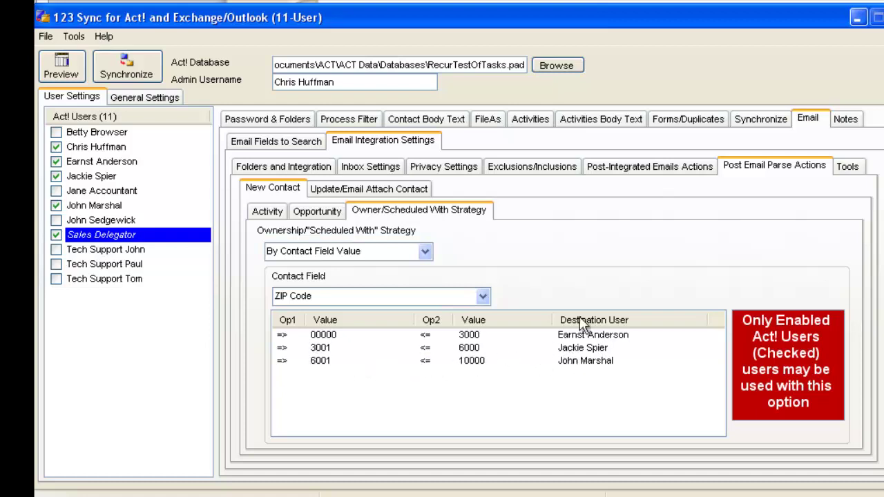
Step: Schedule a To-do regarding 'User Just Rentered Data and contacting us!' for updated or attached contacts
left_click(392, 190)
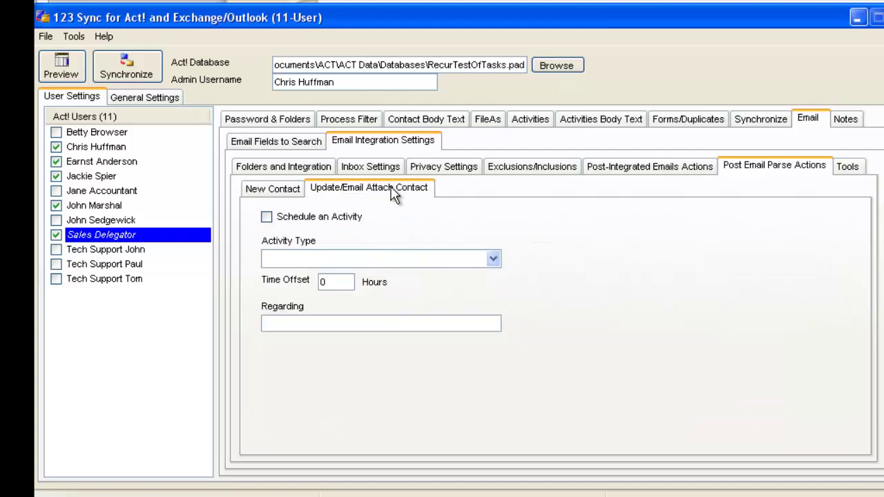
left_click(268, 218)
left_click(493, 258)
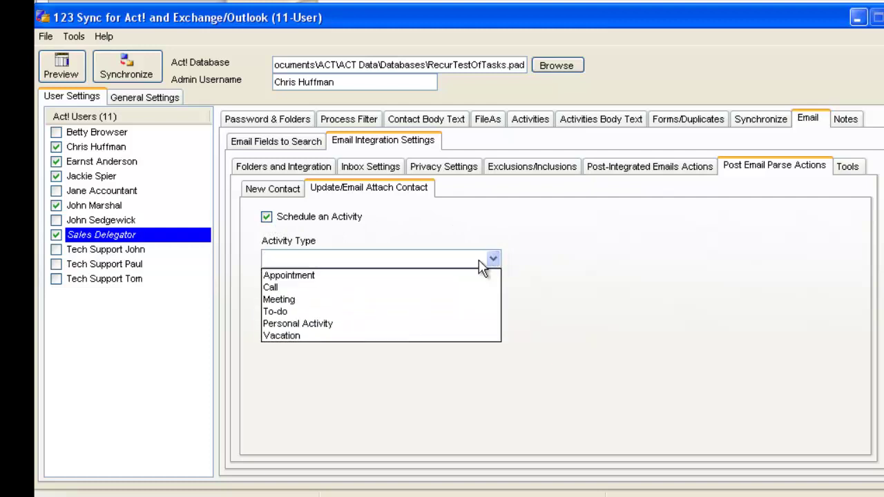
left_click(434, 311)
left_click(360, 324)
type("User ")
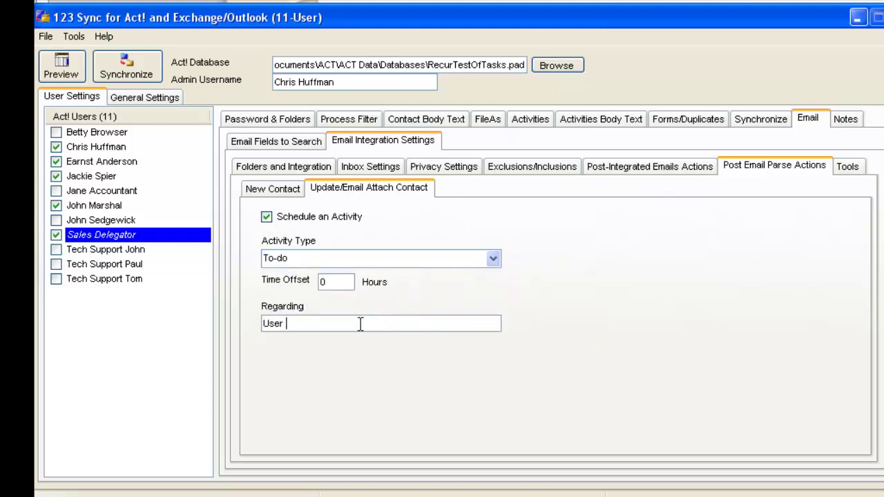
type("Just Rentered Data and contacting us")
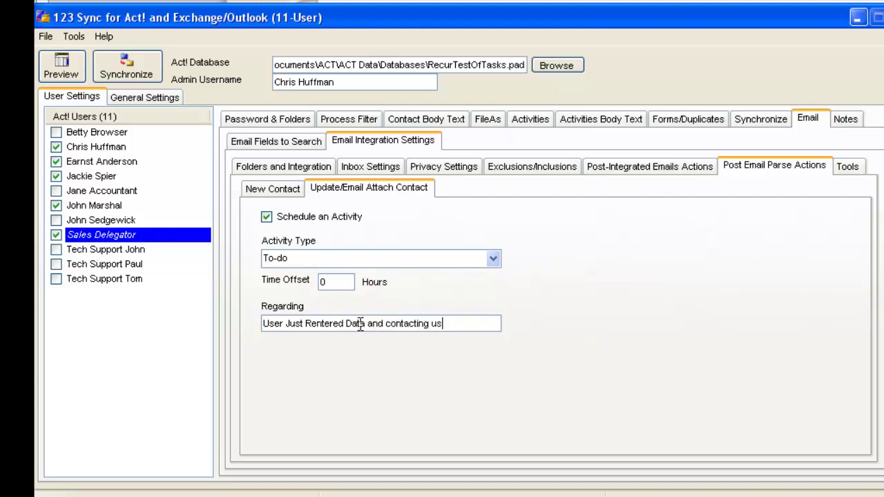
type("!")
left_click(289, 192)
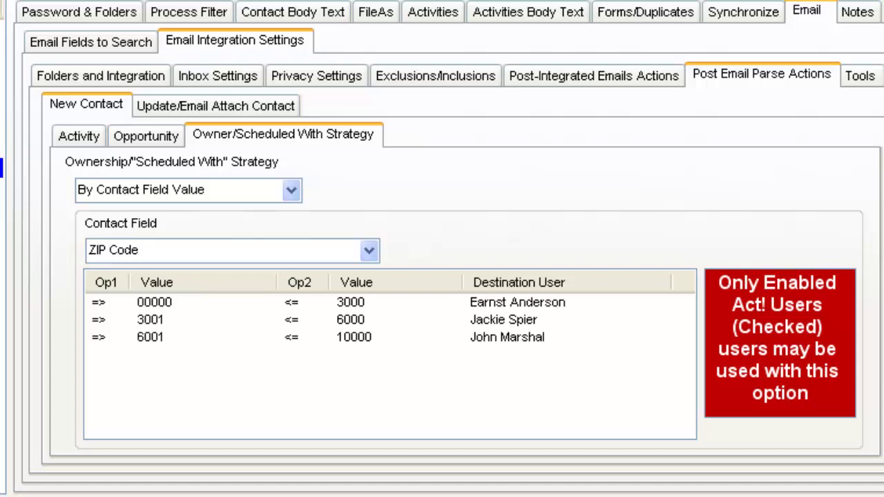
Step: Edit the first ZIP rule to 00000–30000
left_click(390, 301)
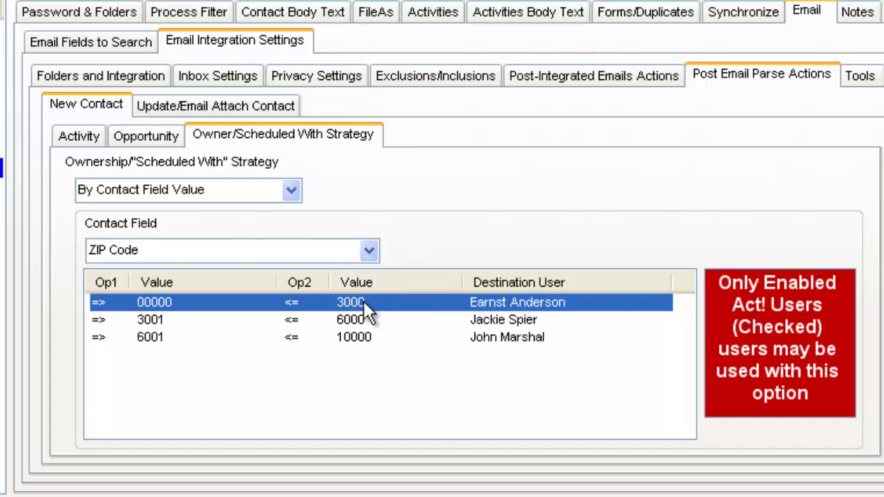
right_click(366, 303)
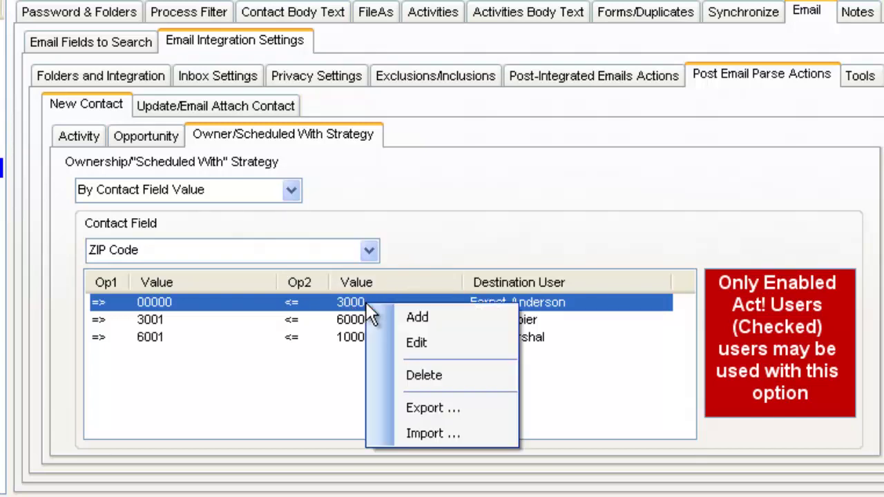
left_click(438, 349)
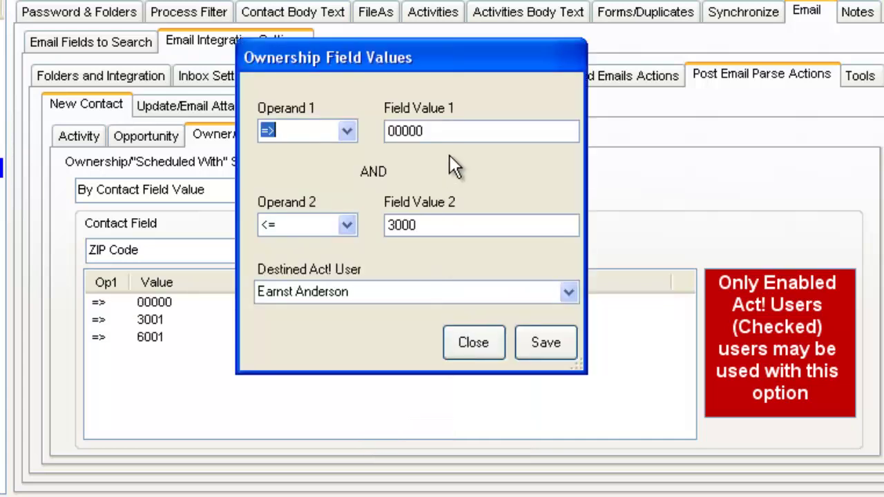
left_click(426, 225)
type("0")
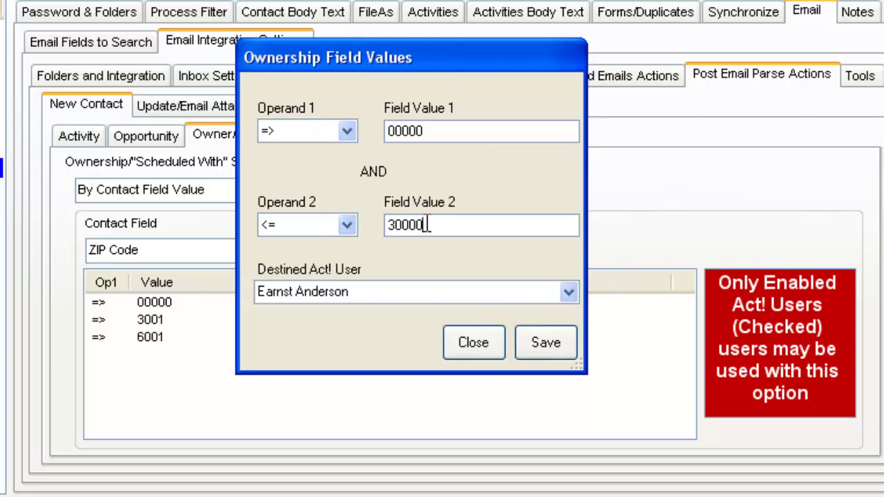
left_click(545, 345)
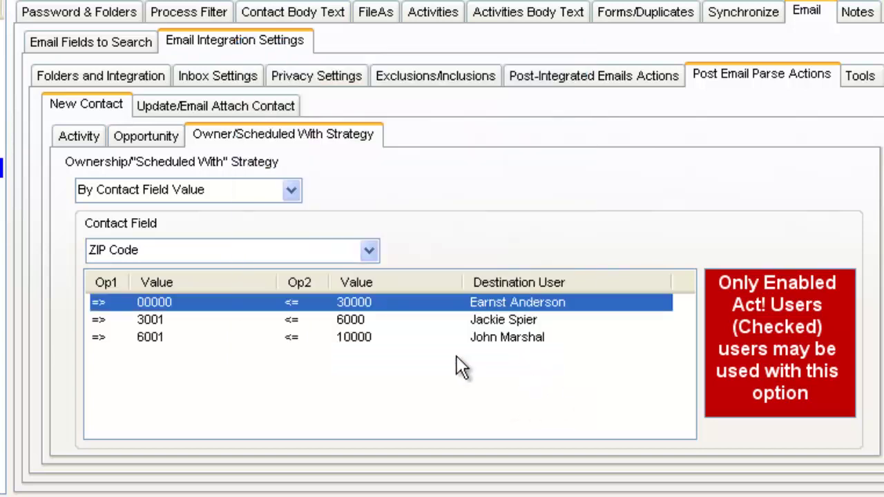
Step: Edit the second ZIP rule to 30001–60000
left_click(333, 322)
right_click(334, 324)
left_click(387, 355)
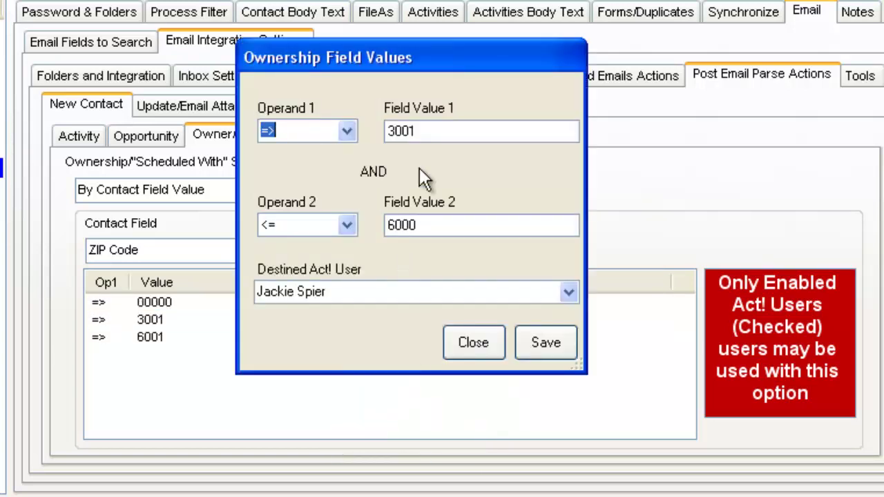
left_click(394, 132)
type("0")
left_click(432, 223)
type("0")
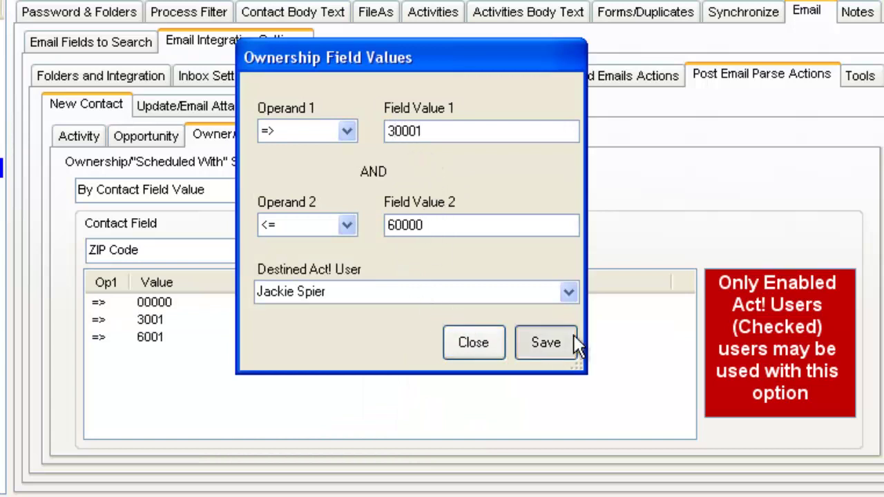
left_click(545, 342)
Step: Edit the third ZIP rule to 60001–100000
left_click(491, 338)
right_click(491, 340)
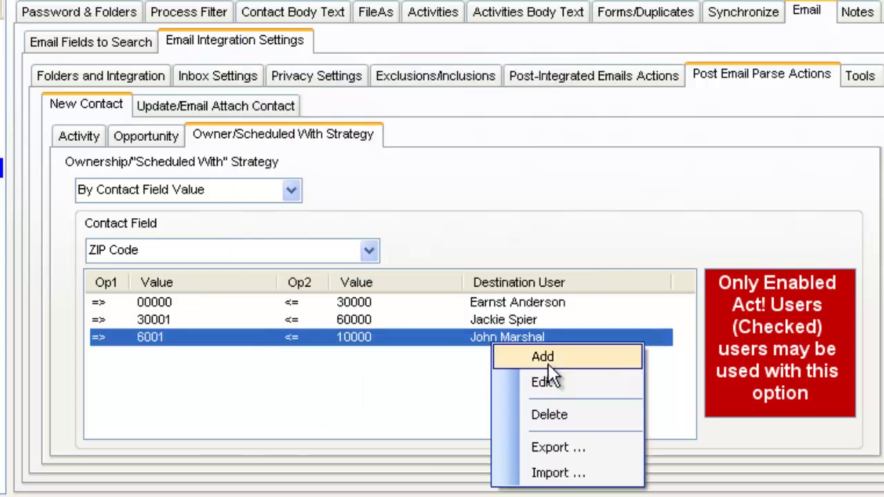
left_click(546, 382)
left_click(391, 131)
type("0")
left_click(429, 222)
type("0")
left_click(538, 345)
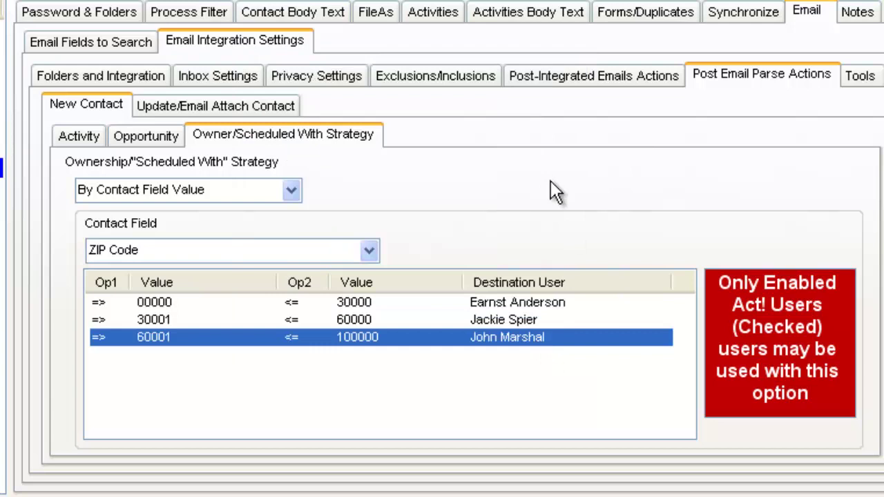
Step: Browse the integration inbox folders and keep Inbox1 as the integration inbox
left_click(245, 73)
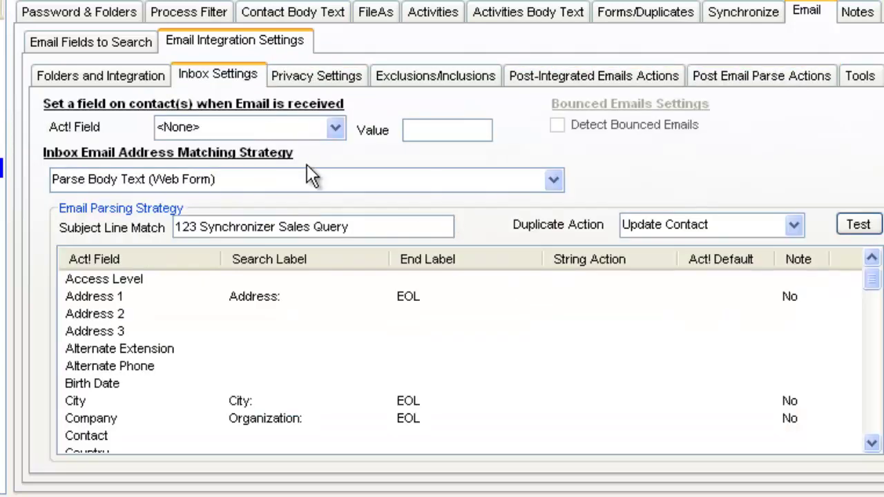
left_click(138, 74)
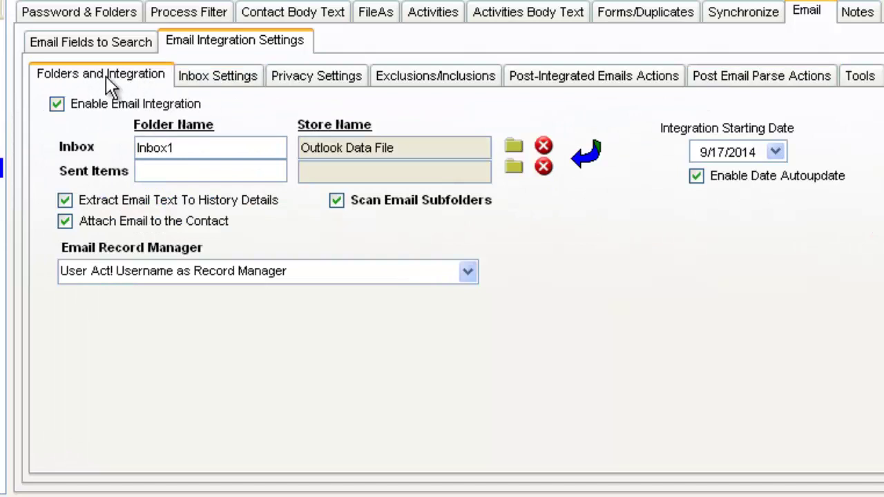
left_click(509, 147)
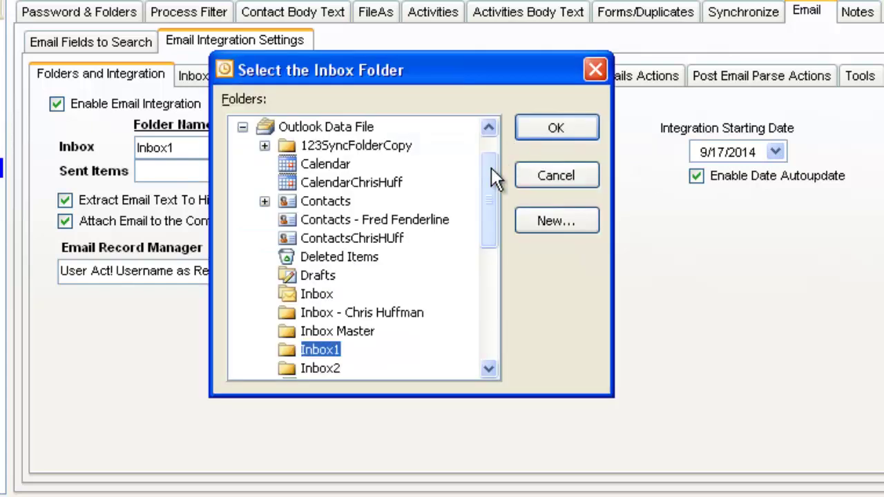
left_click_drag(495, 179, 484, 208)
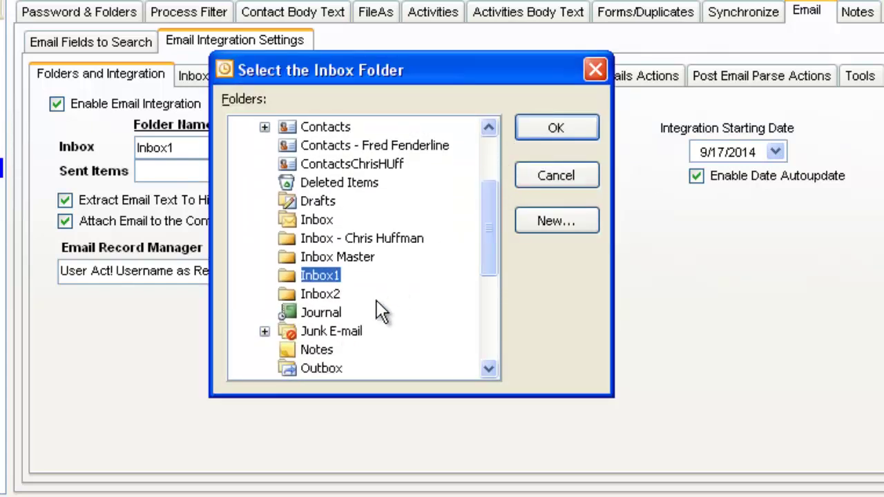
left_click(335, 294)
left_click(325, 237)
left_click(321, 275)
left_click(316, 287)
left_click(564, 125)
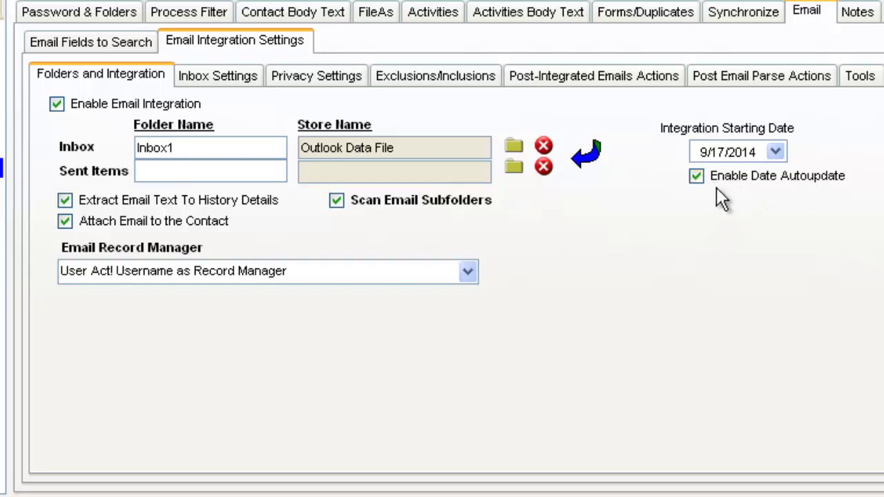
Step: Set the integration start date to July 1, 2014 with date autoupdate re-enabled
left_click(697, 176)
left_click(774, 151)
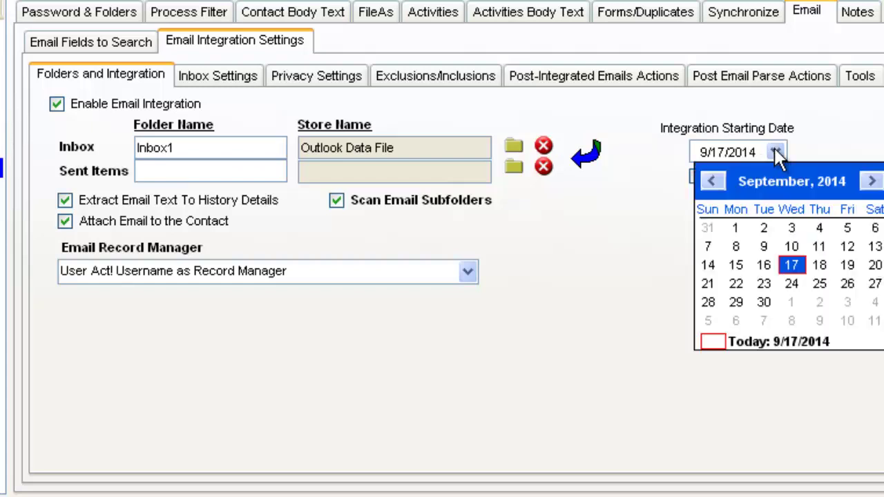
left_click(711, 181)
left_click(712, 181)
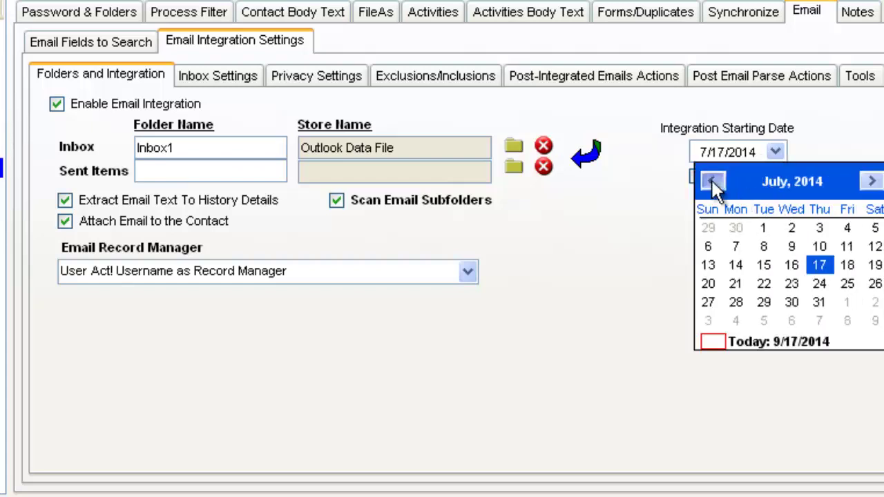
left_click(764, 228)
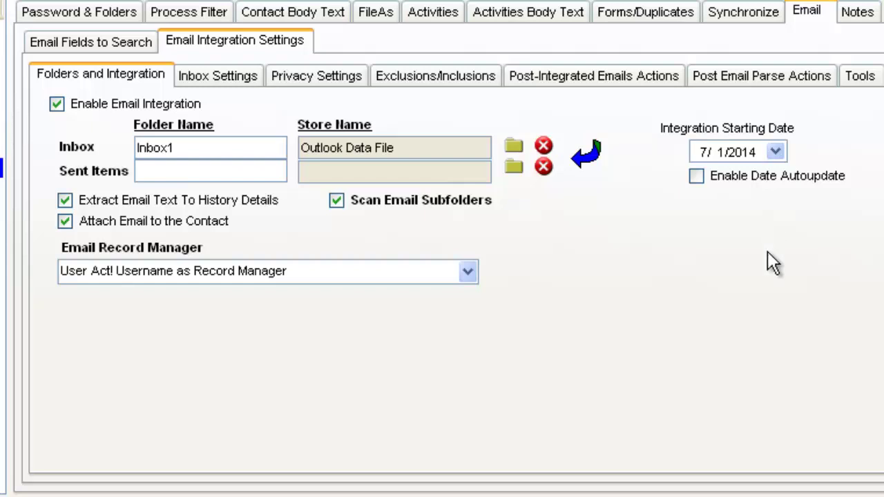
left_click(697, 177)
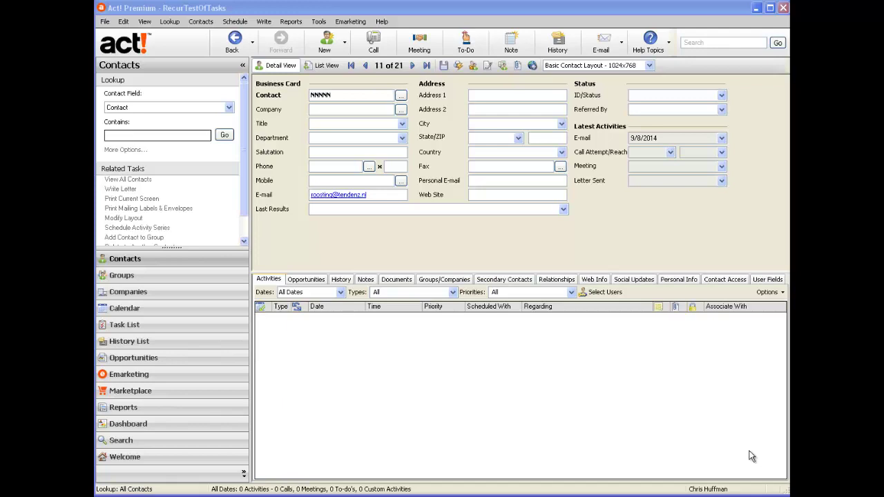
Step: Look up the contact by its E-mail address and view the Contact Access record manager details
left_click(228, 109)
left_click(205, 148)
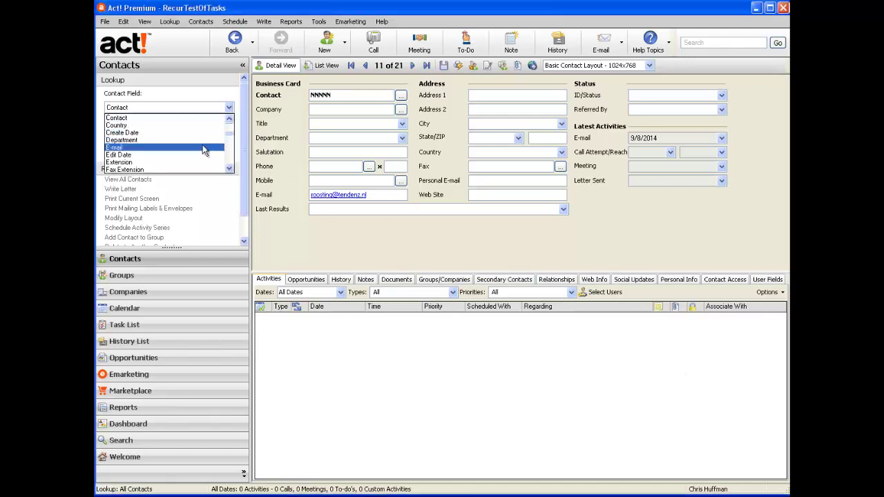
left_click(194, 135)
key("ctrl+v")
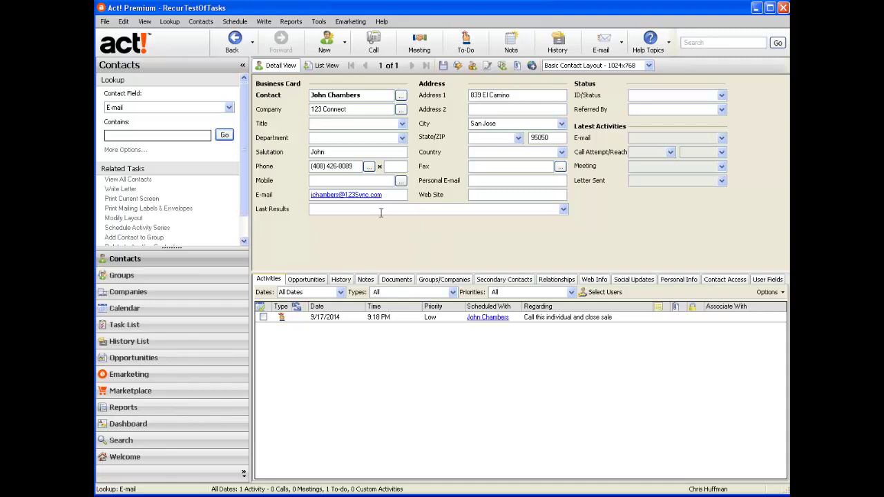
left_click(722, 281)
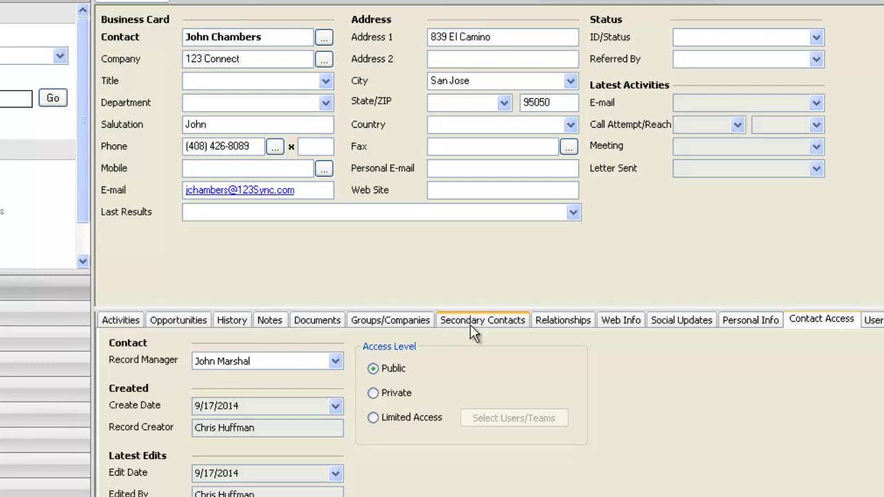
Step: Open the 'Call this individual and close sale' to-do, check its scheduled user, and cancel
left_click(129, 322)
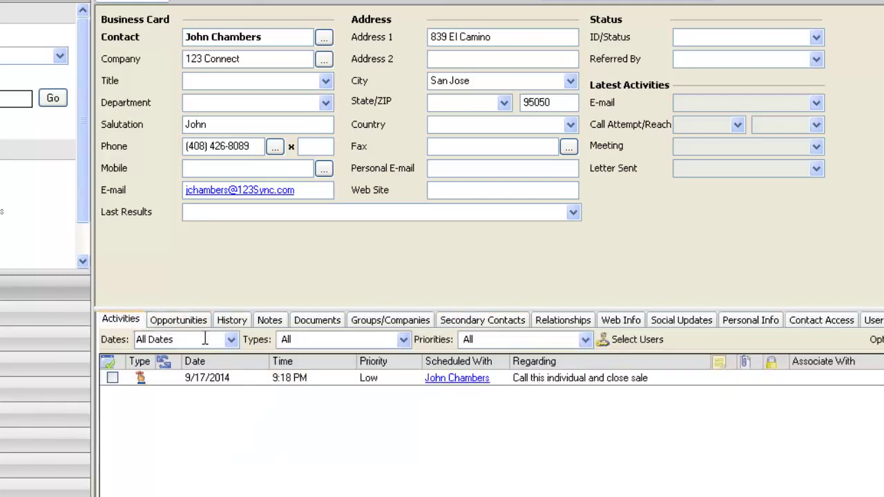
left_click(327, 378)
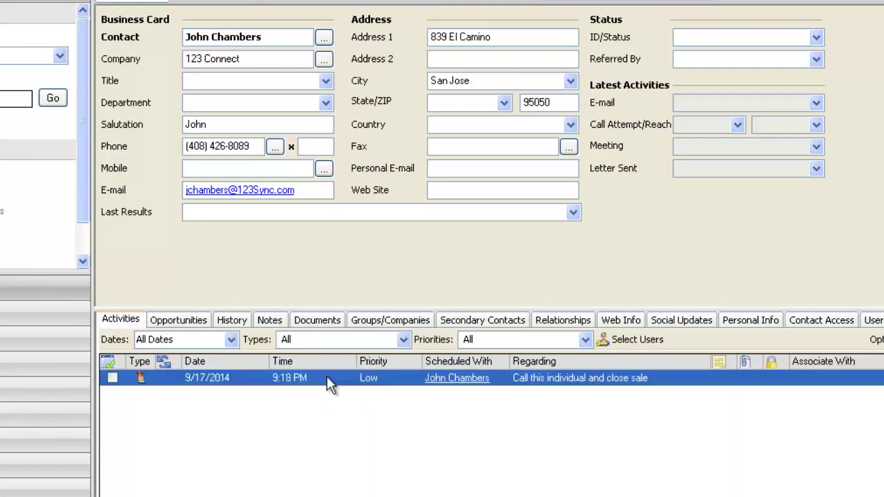
double_click(326, 376)
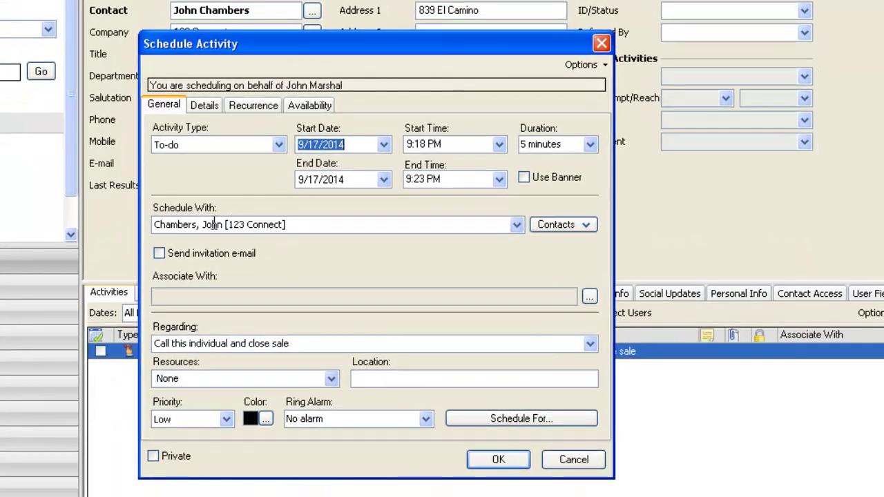
left_click(528, 415)
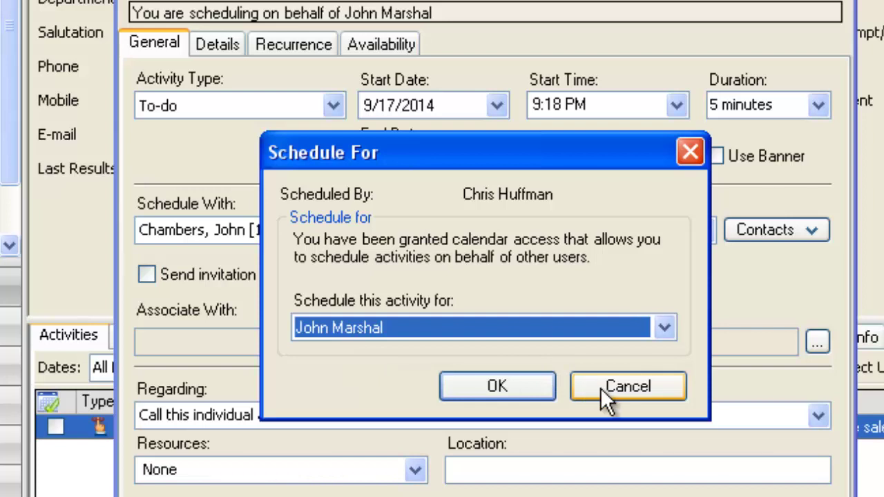
left_click(600, 388)
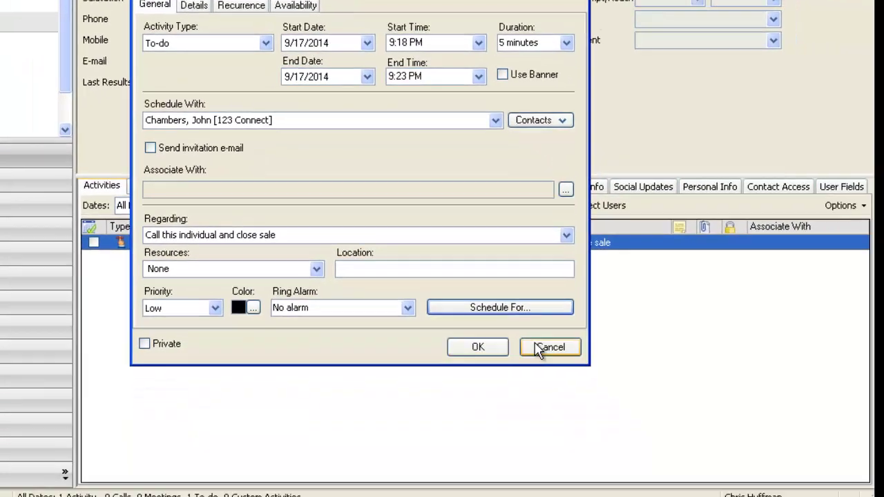
left_click(540, 349)
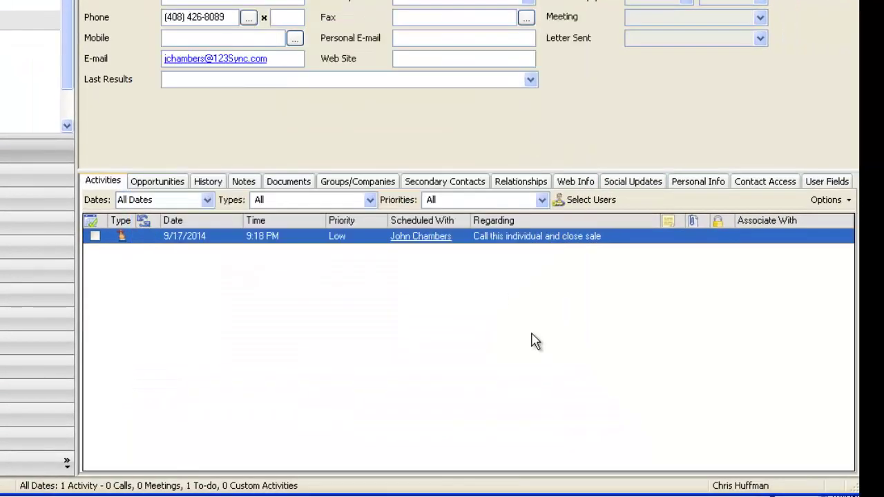
Step: Open the contact's New Sales Lead opportunity to see its AzMat25 product
left_click(158, 186)
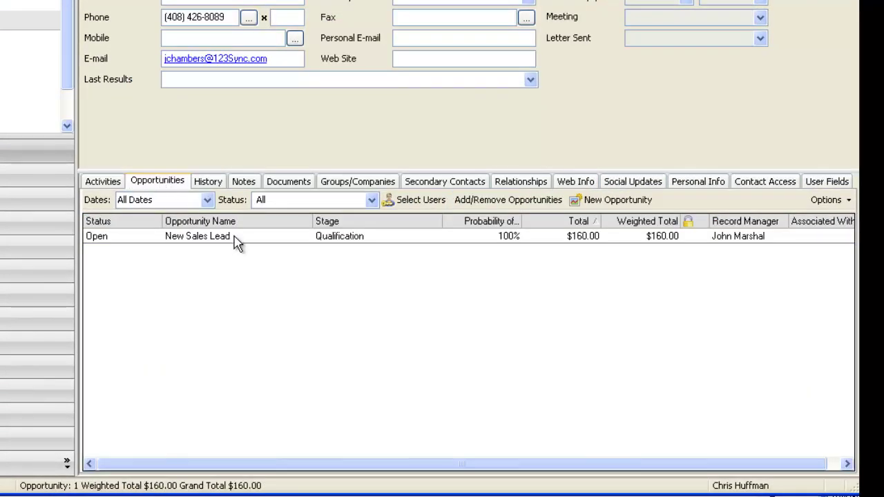
left_click(235, 240)
mouse_move(235, 238)
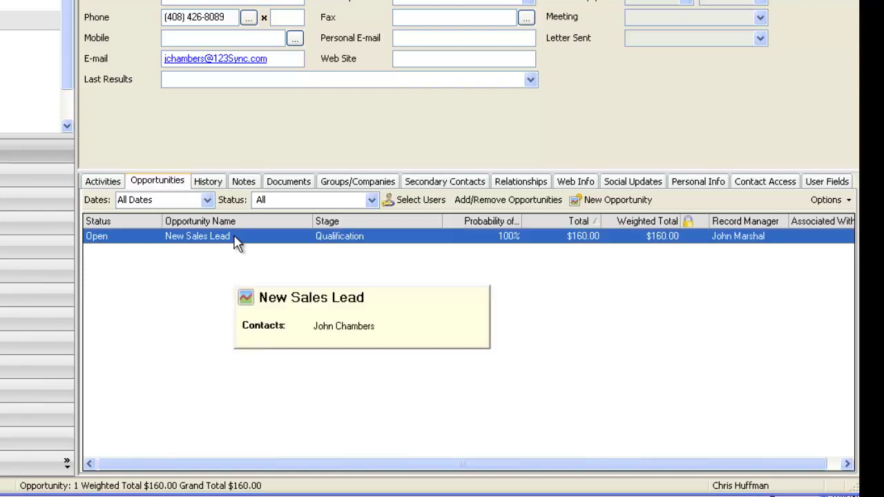
double_click(234, 238)
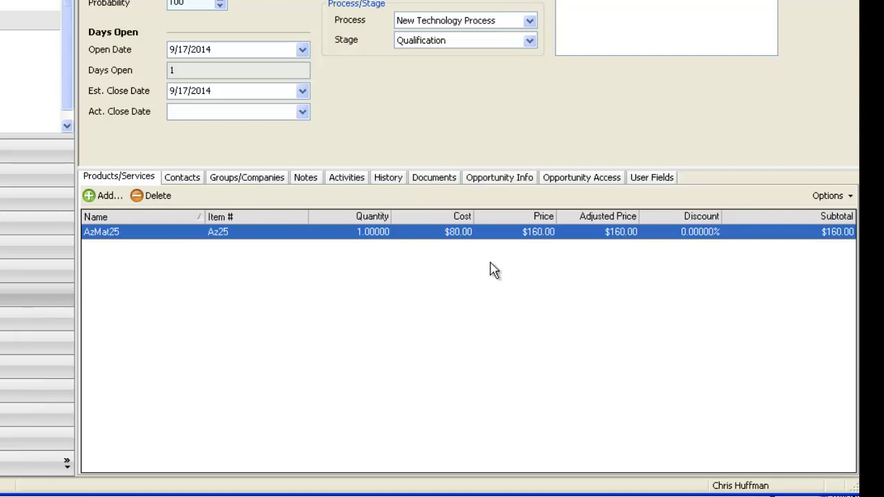
Step: Check the opportunity's record manager, then show the contact's History with the 9/15/2014 auto-attached e-mail
left_click(564, 185)
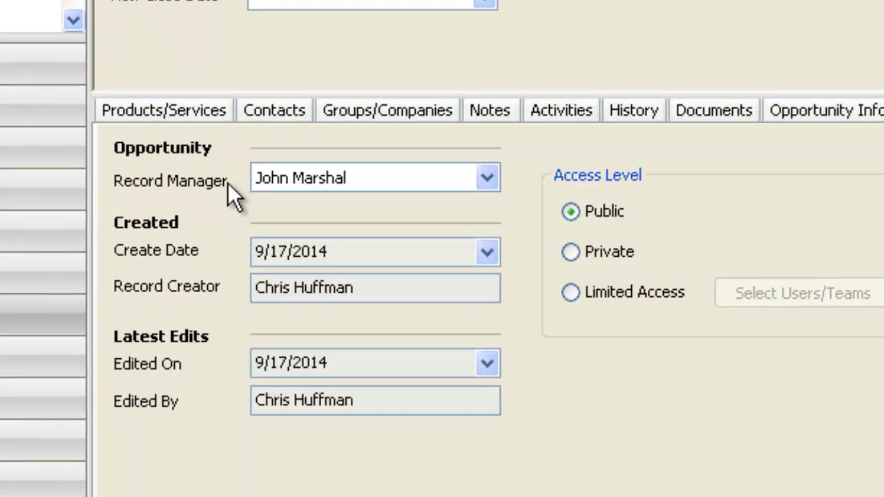
left_click(197, 112)
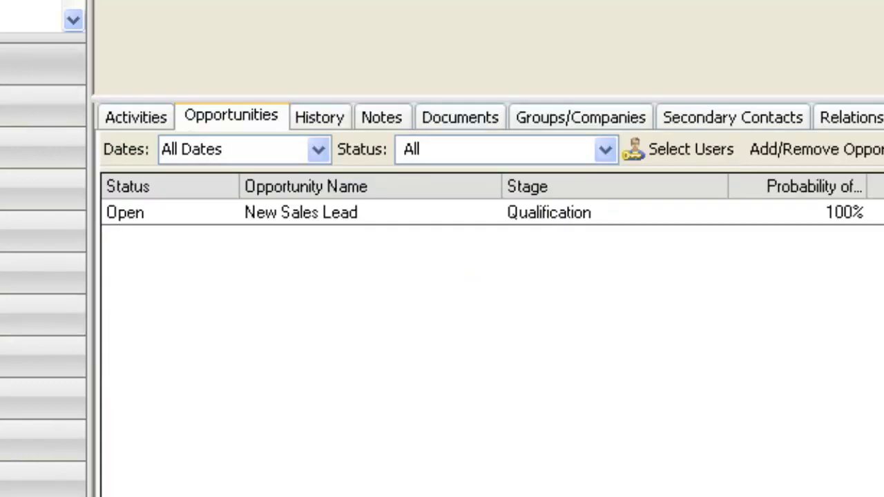
left_click(320, 116)
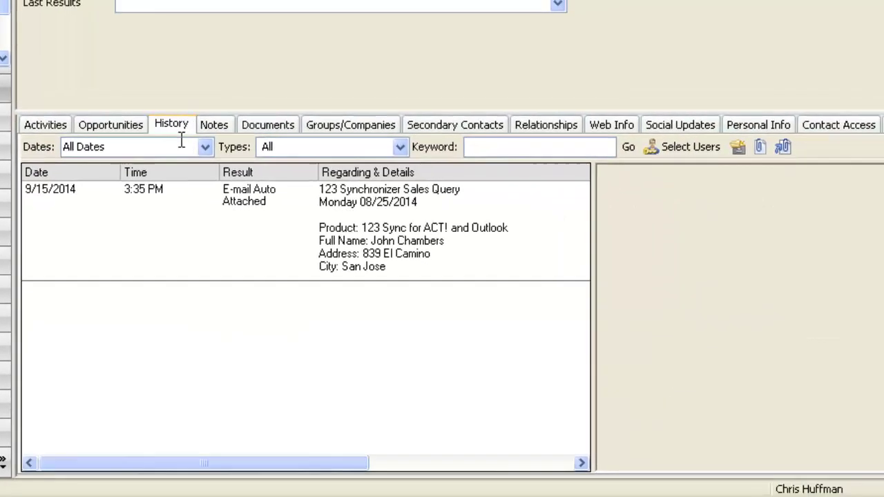
Step: Read the auto-attached '123 Synchronizer Sales Query' e-mail's message, then view the note created from it
left_click(321, 211)
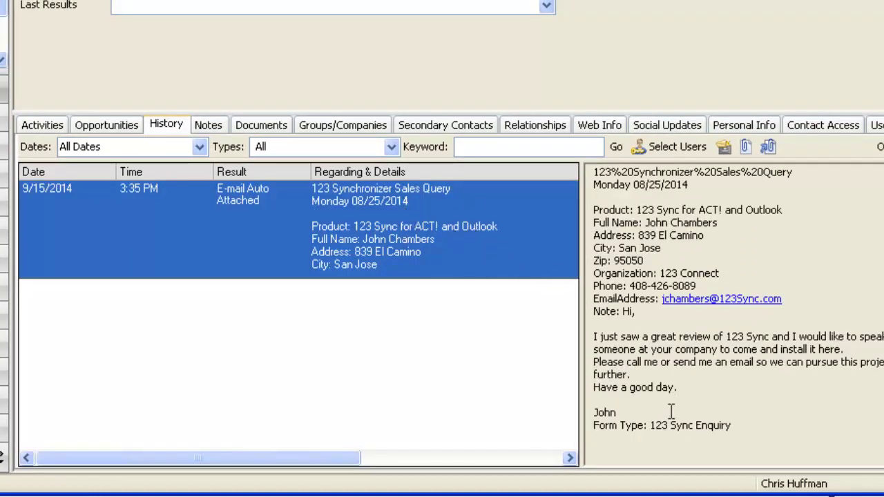
left_click_drag(594, 312, 684, 409)
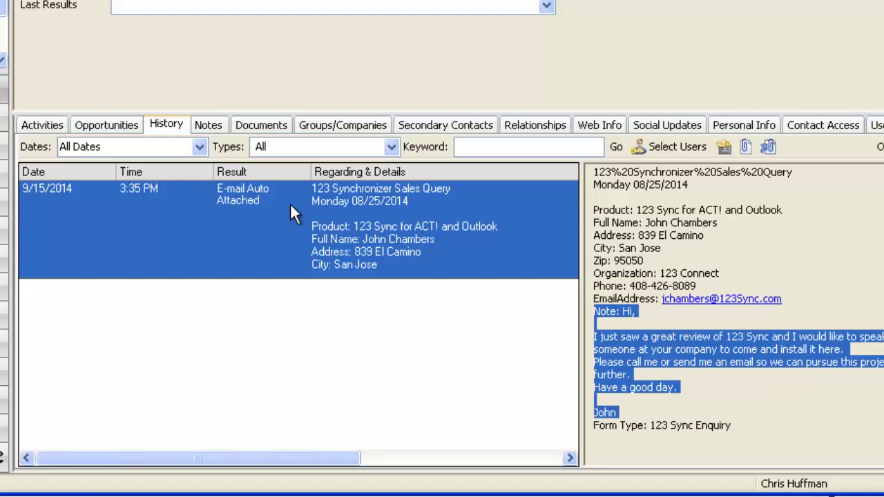
left_click(205, 126)
left_click(269, 235)
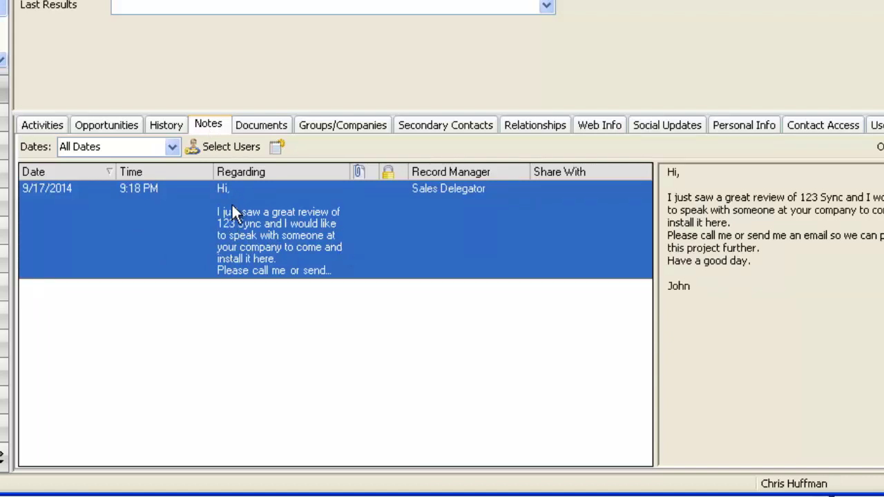
Step: Cycle through the contact's tabs, ending on Activities with the 9/17/2014 'Call this individual and close sale' To-do
left_click(38, 126)
left_click(82, 128)
left_click(164, 131)
left_click(127, 130)
left_click(47, 126)
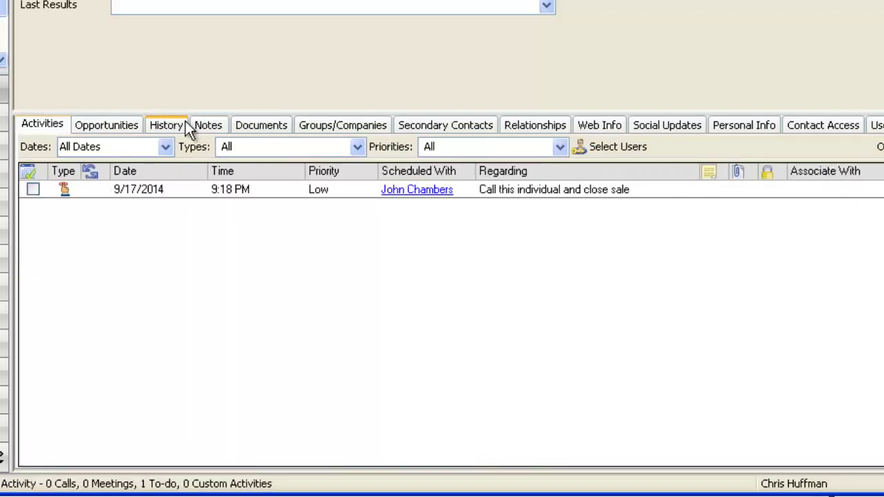
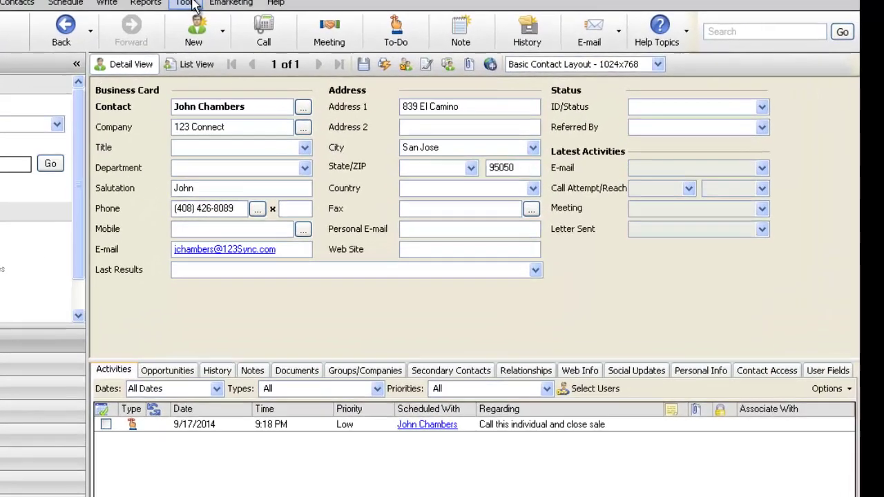
Step: Create an inactive Act! user named 'Tech Support Delegator' through Manage Users
left_click(318, 21)
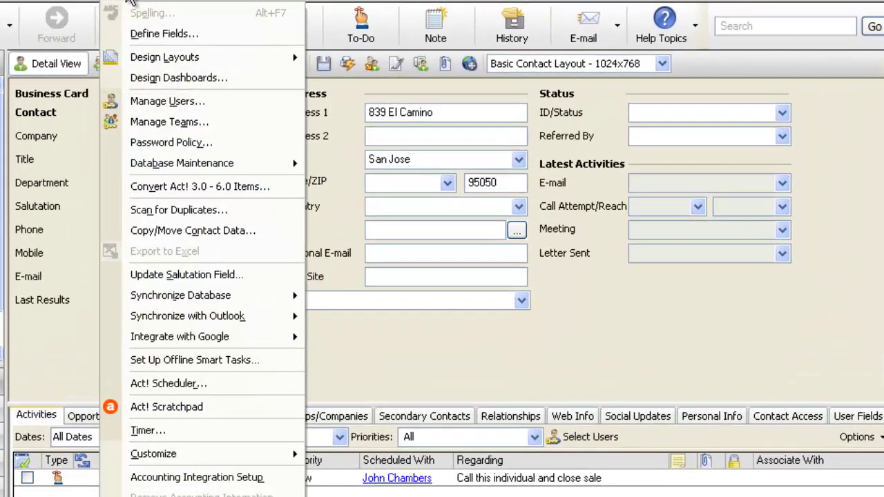
left_click(192, 96)
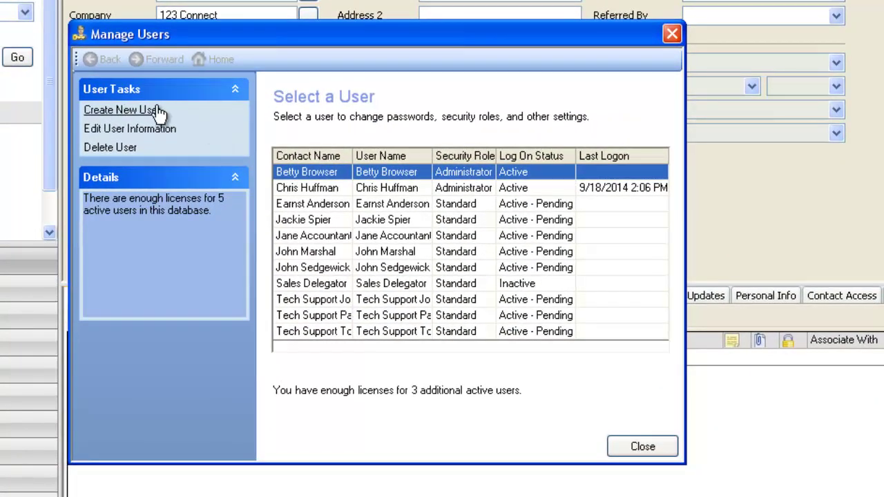
left_click(121, 111)
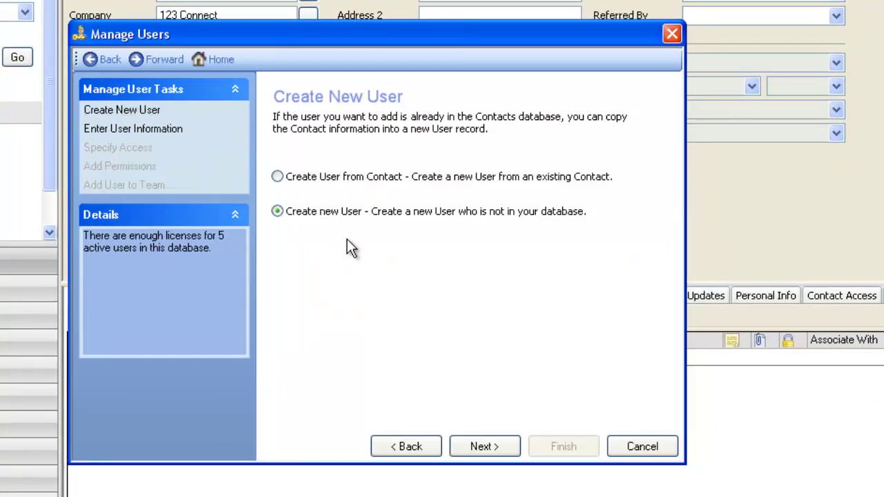
left_click(494, 443)
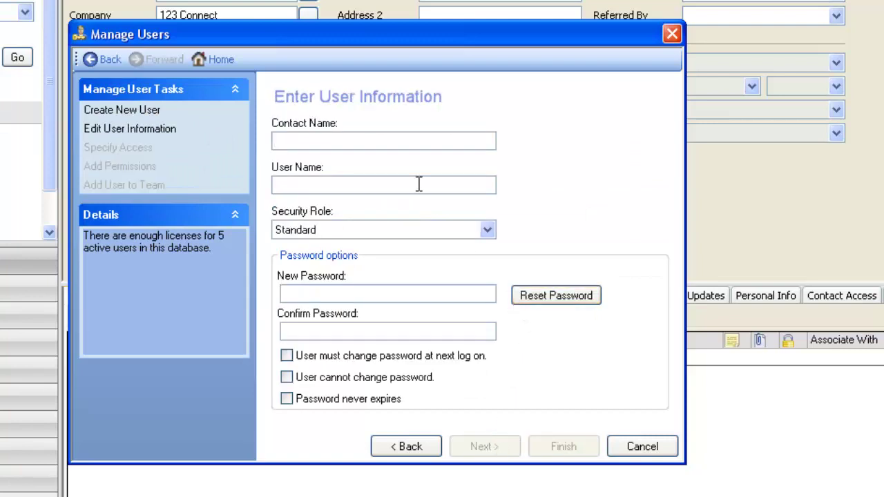
type("Tech Support Del")
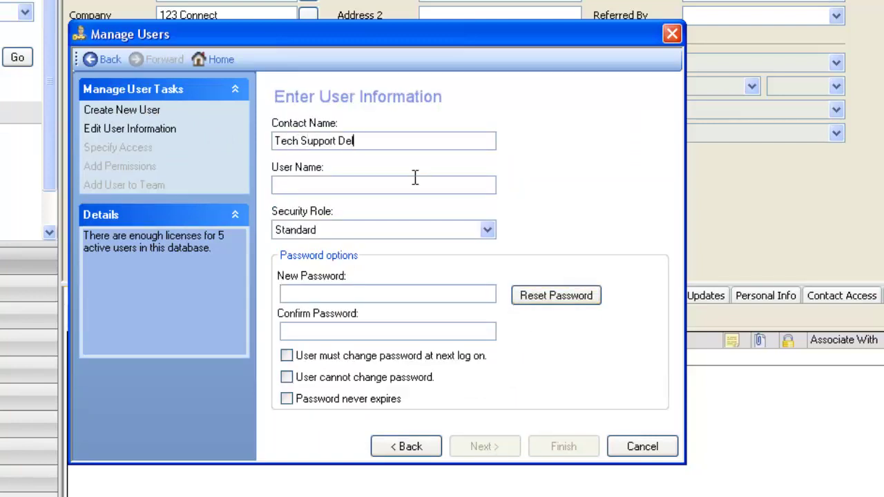
type("egator")
left_click(415, 181)
left_click(340, 420)
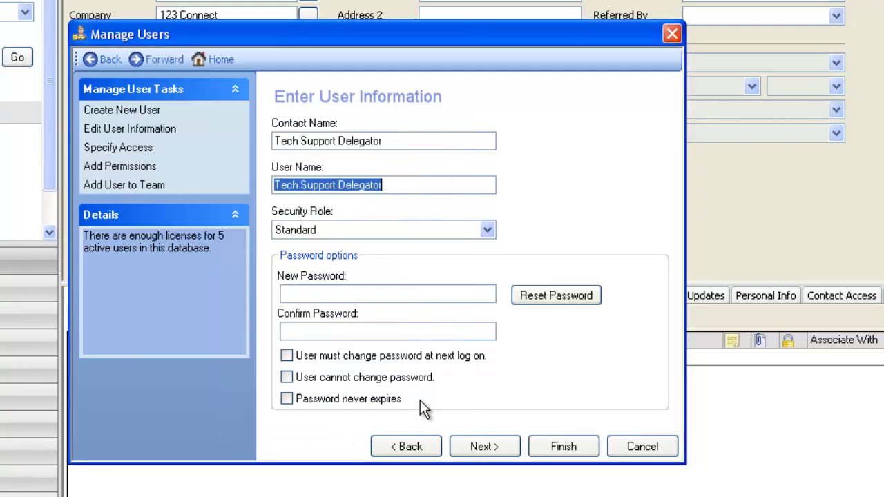
left_click(497, 447)
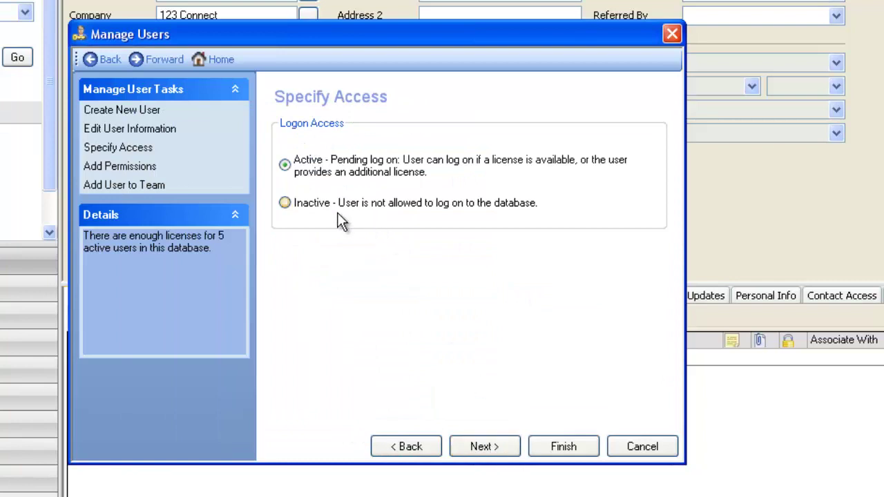
left_click(286, 203)
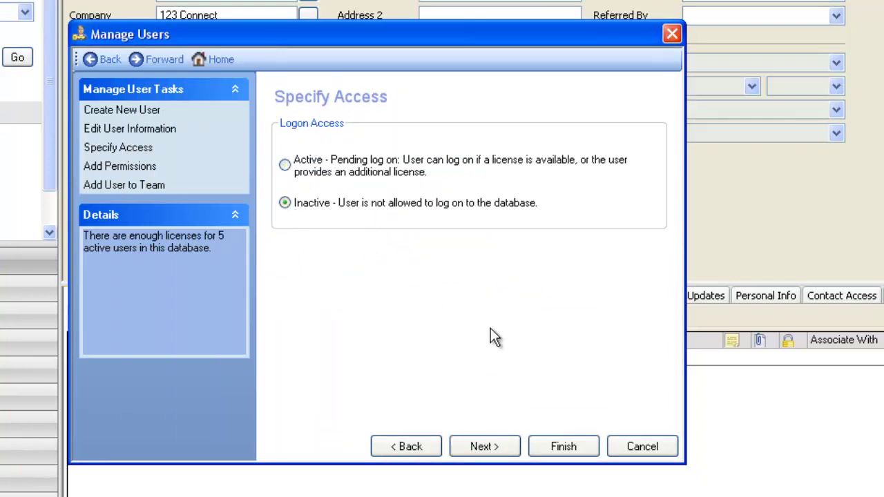
left_click(490, 447)
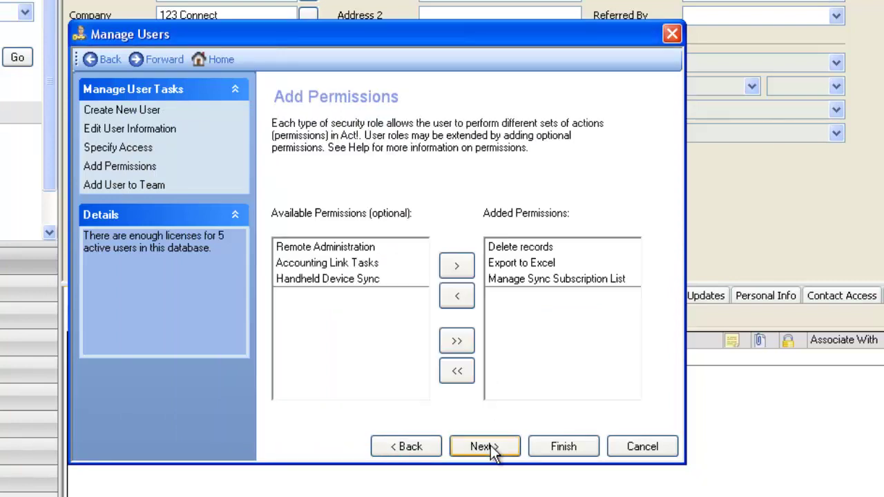
left_click(577, 448)
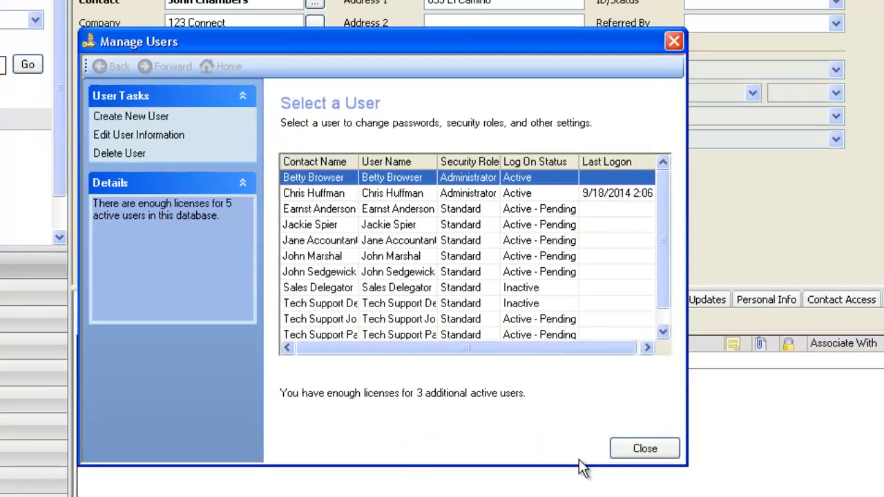
Step: Close Manage Users and refresh 123 Sync's Act! users so Tech Support Delegator is listed
left_click(642, 447)
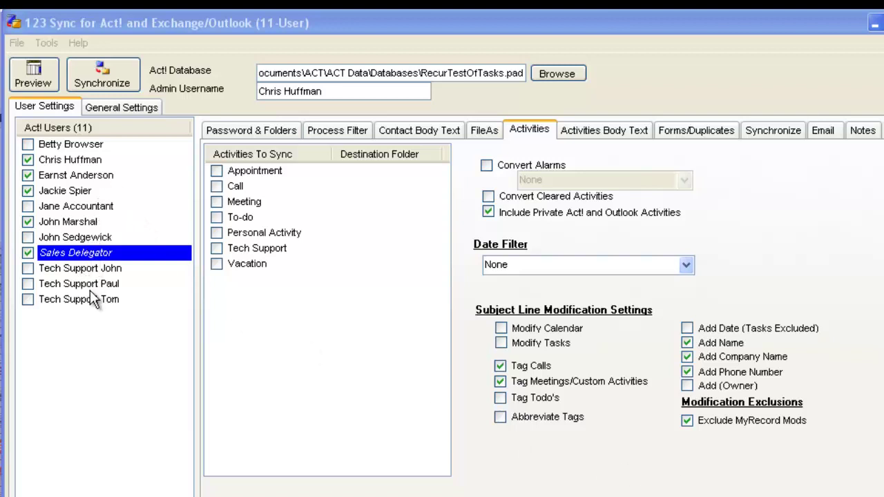
left_click(45, 43)
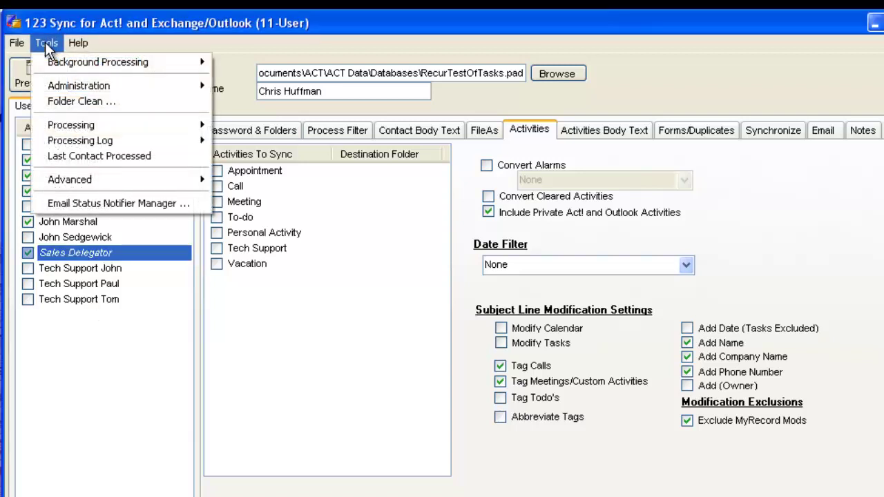
mouse_move(90, 86)
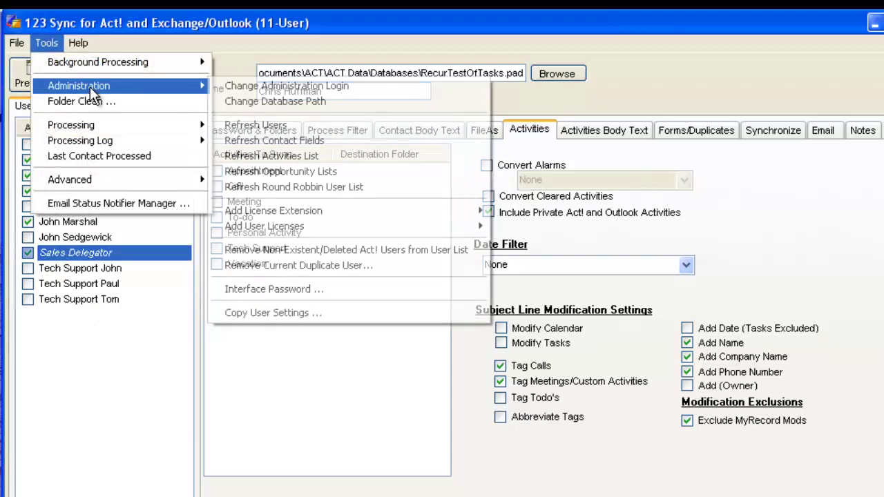
left_click(314, 127)
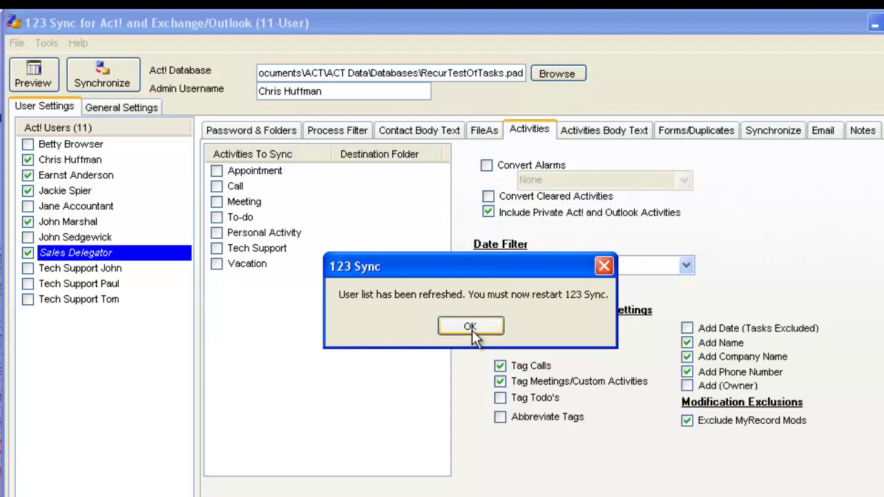
left_click(471, 327)
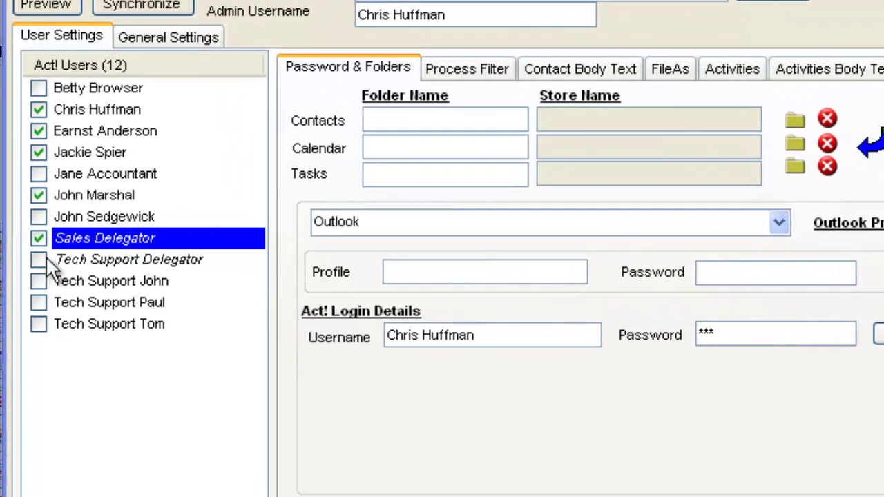
Step: Enable syncing for Tech Support Delegator and the three Tech Support users
left_click(40, 258)
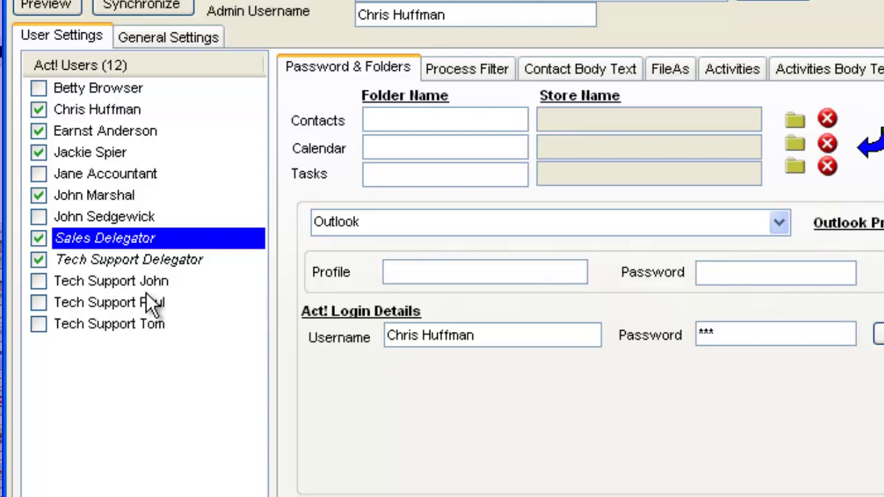
left_click(38, 281)
left_click(39, 302)
left_click(39, 324)
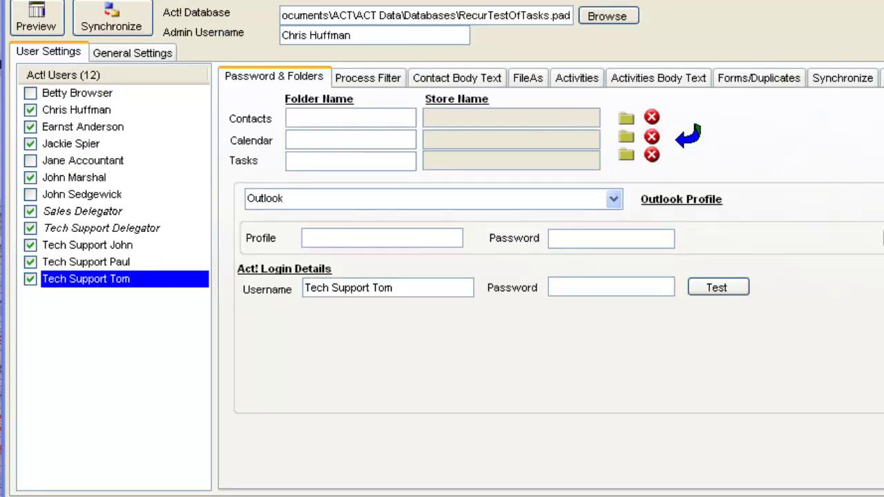
Step: Set Tech Support John, Paul and Tom to Process No Contacts or Activities
left_click(379, 82)
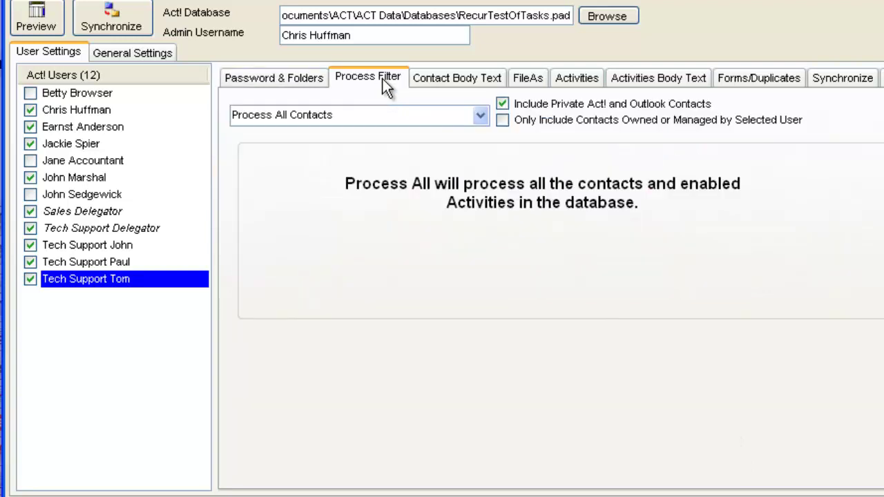
left_click(480, 115)
left_click(438, 232)
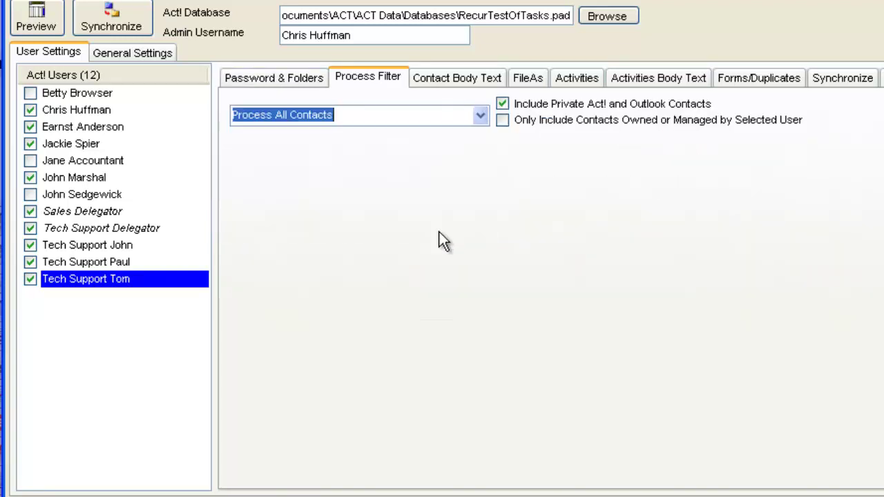
left_click(92, 262)
left_click(476, 115)
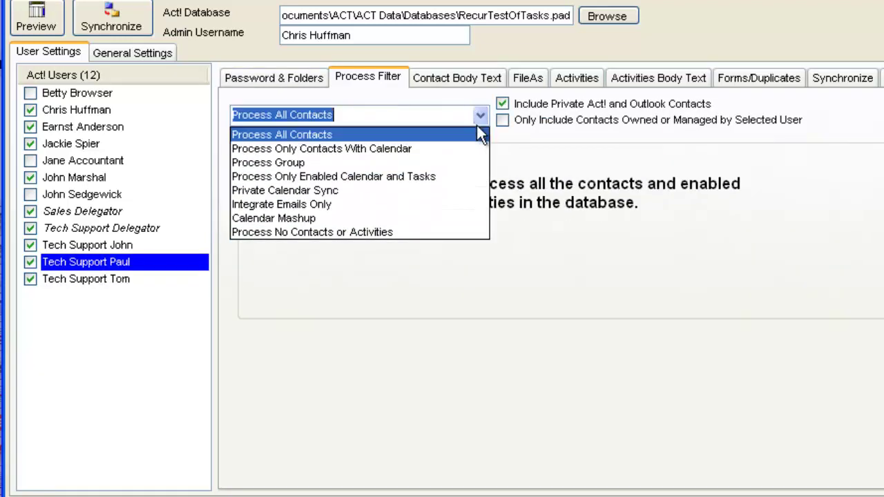
left_click(424, 230)
left_click(113, 246)
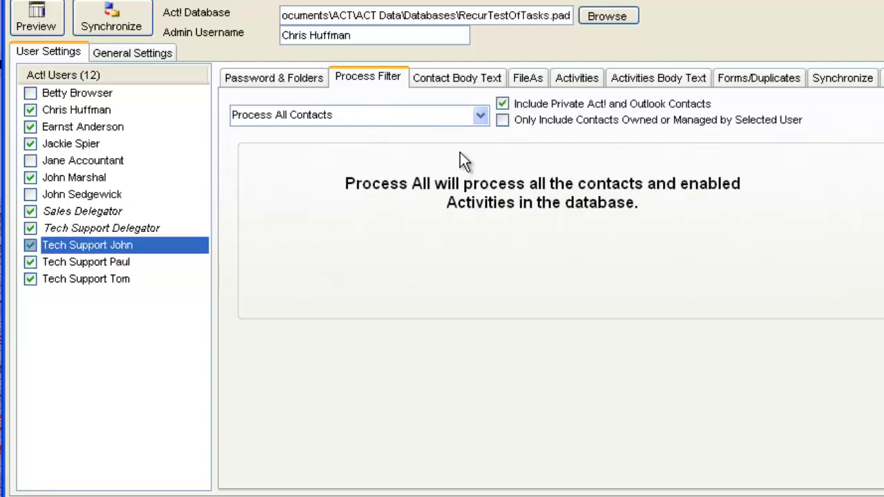
left_click(485, 116)
left_click(439, 233)
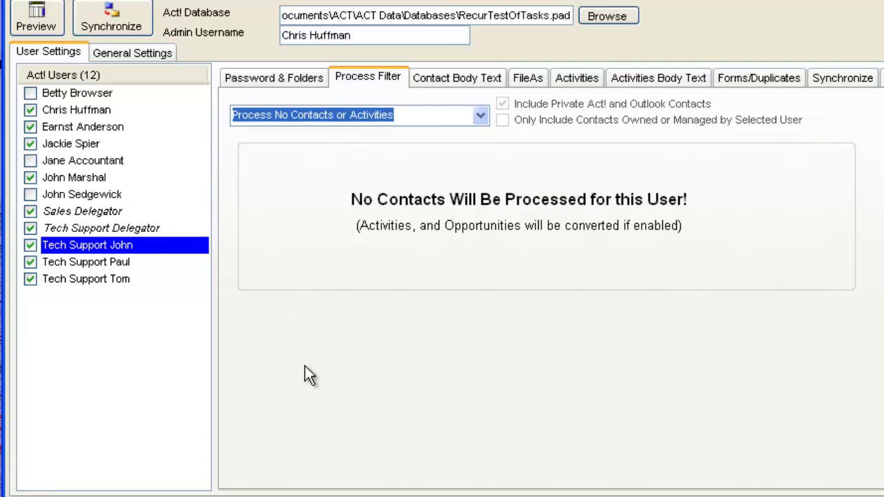
left_click(131, 227)
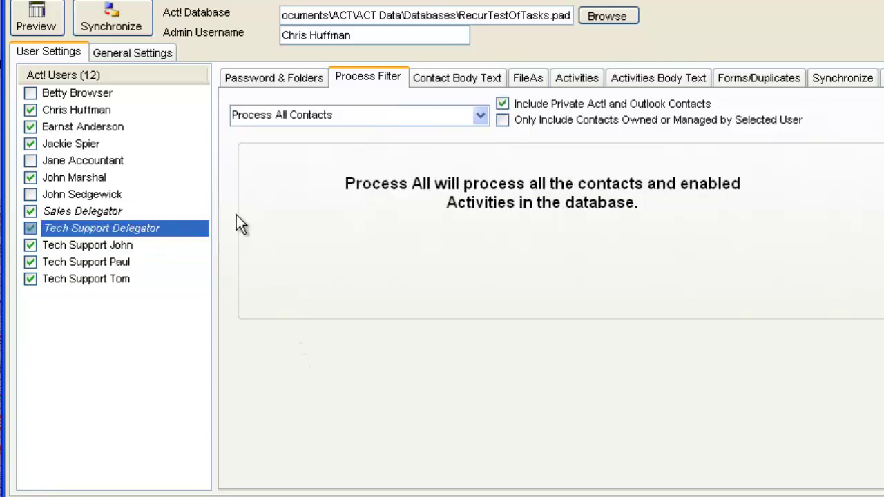
left_click(274, 78)
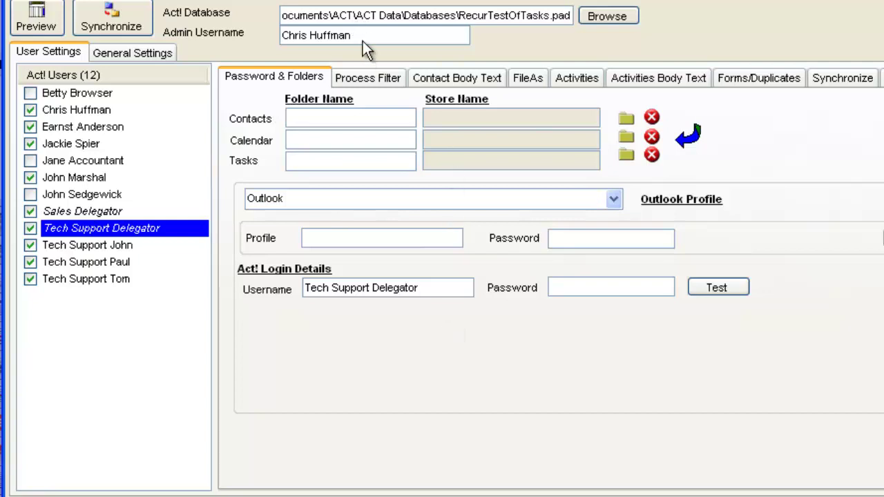
Step: Enter the delegator's Act! login username and password, and test the credentials successfully
left_click_drag(440, 284, 263, 285)
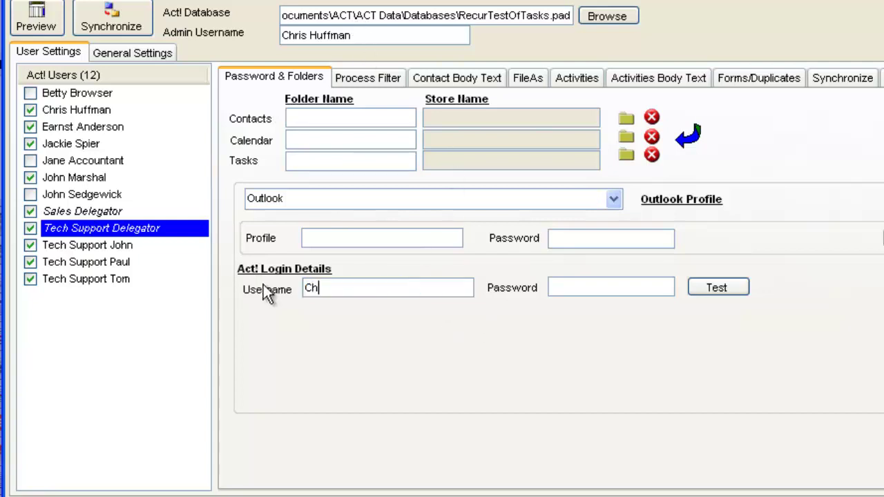
key("Tab")
type("*")
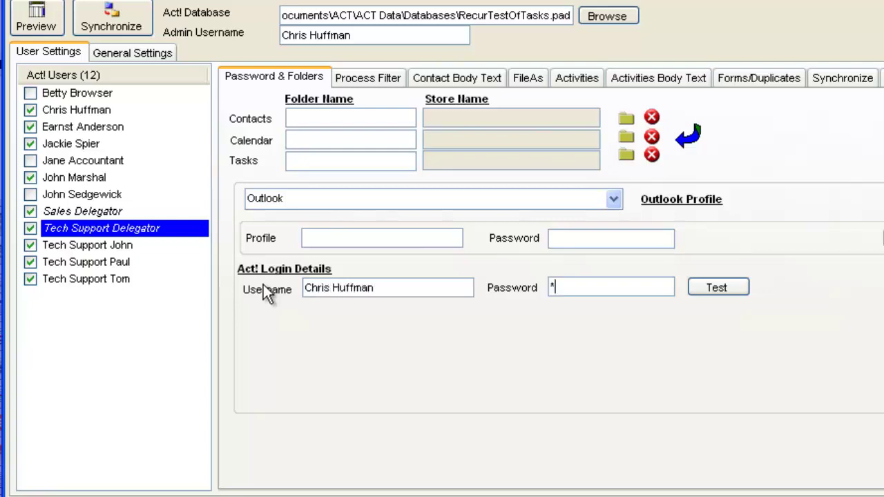
type("**")
left_click(722, 289)
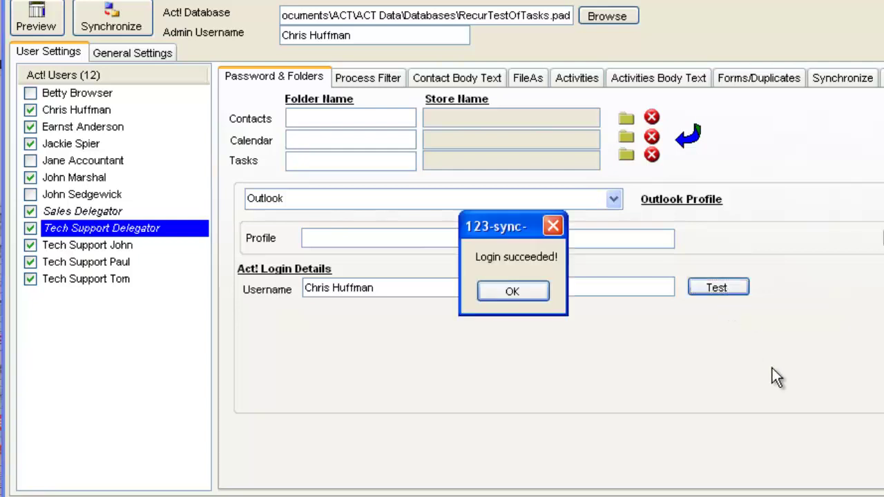
left_click(524, 290)
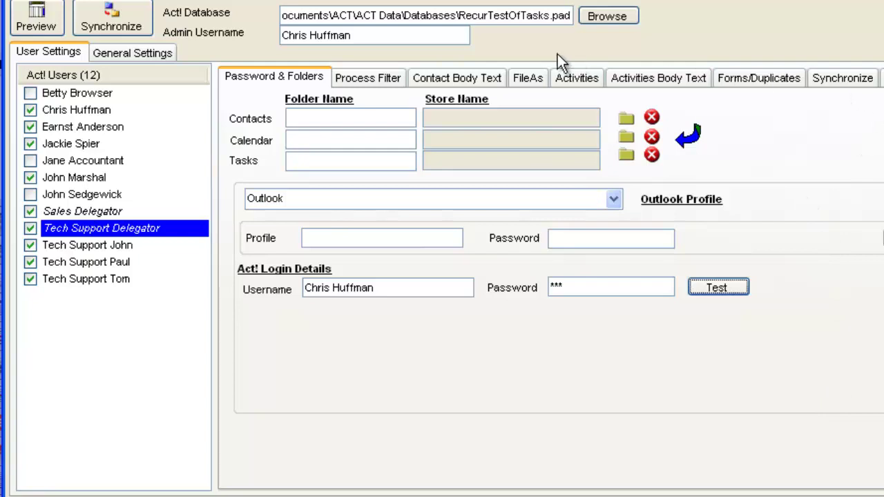
Step: Set Tech Support Delegator's process filter to Integrate Emails Only
left_click(378, 80)
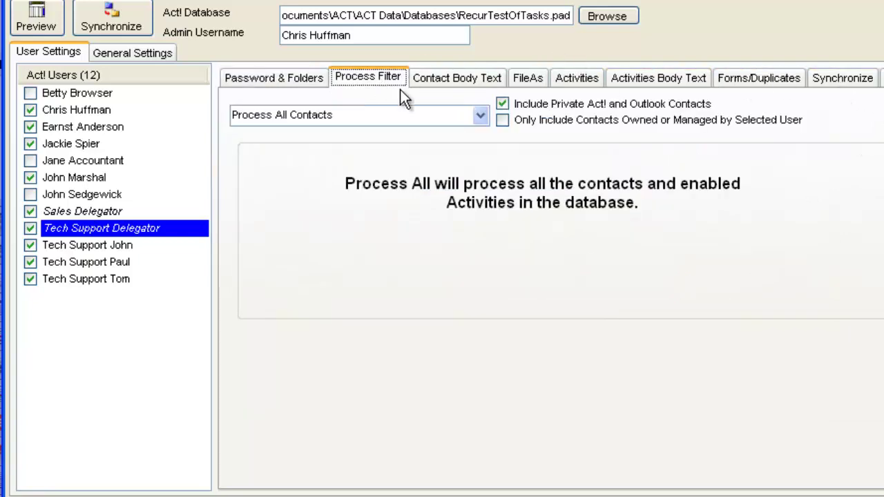
left_click(481, 115)
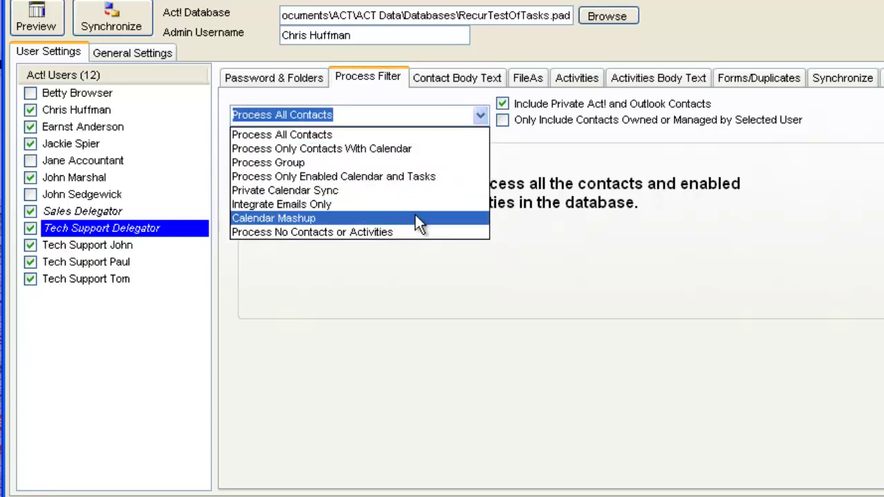
left_click(411, 204)
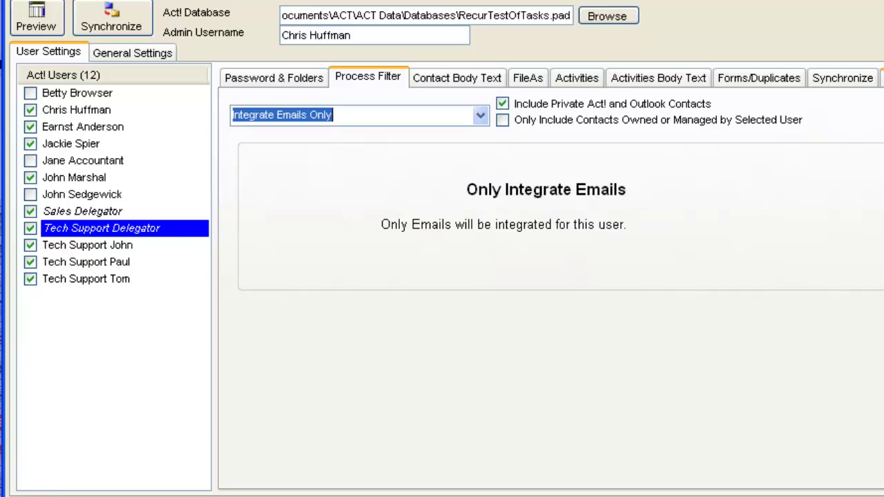
left_click(881, 77)
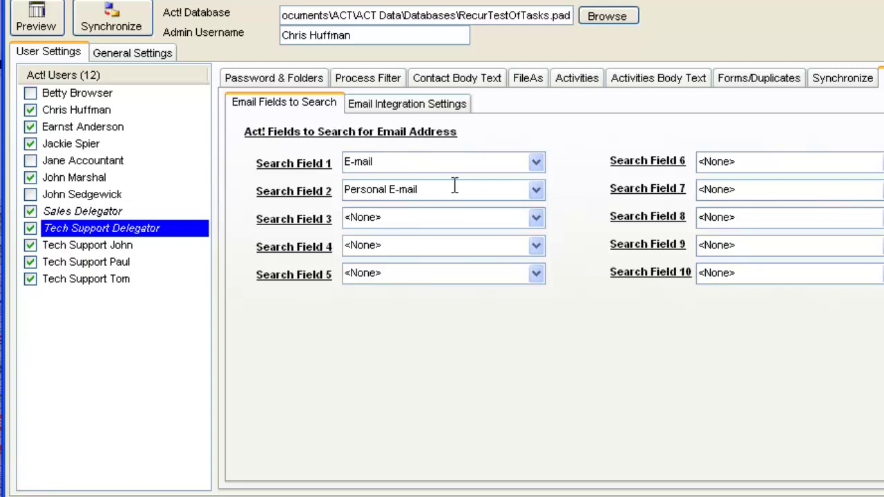
Step: Choose Inbox1 in the Outlook Data File as the delegator's integration inbox
left_click(454, 107)
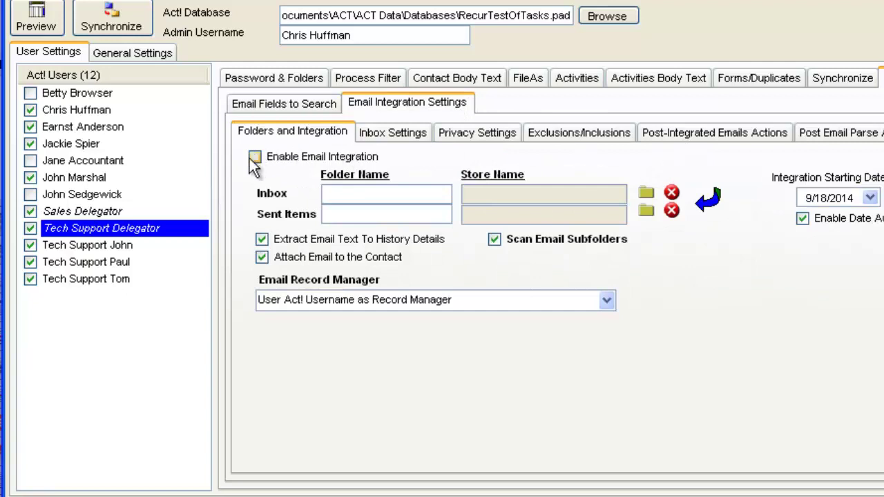
left_click(646, 192)
left_click(647, 199)
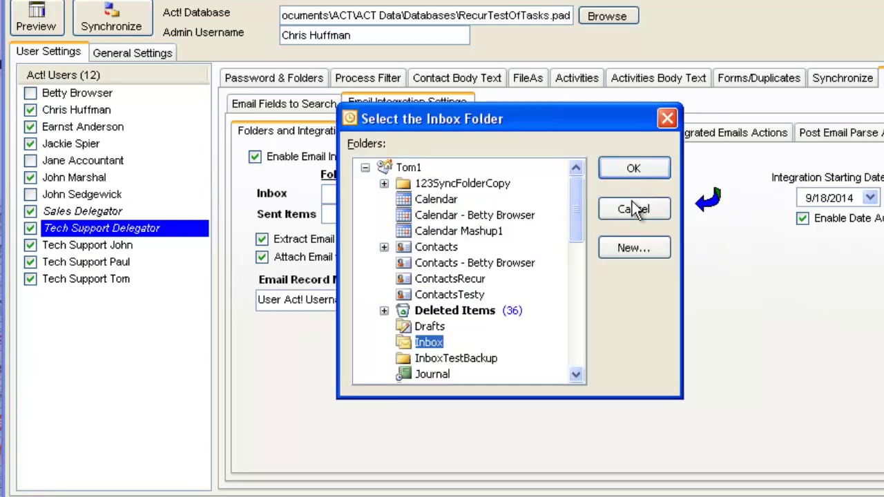
left_click_drag(582, 203, 574, 366)
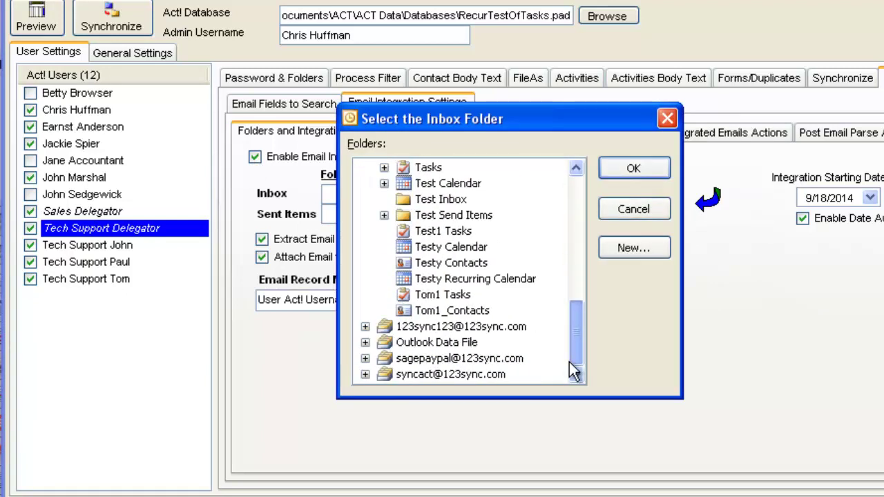
left_click(365, 342)
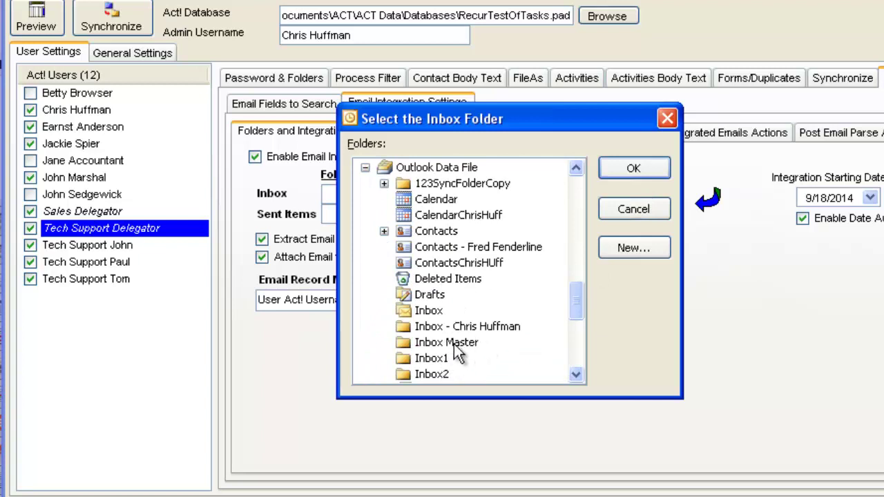
left_click(437, 359)
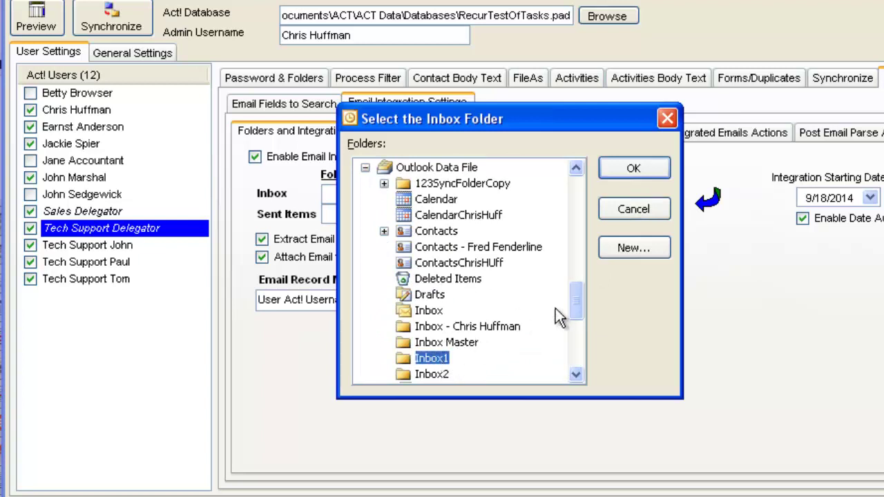
left_click(631, 173)
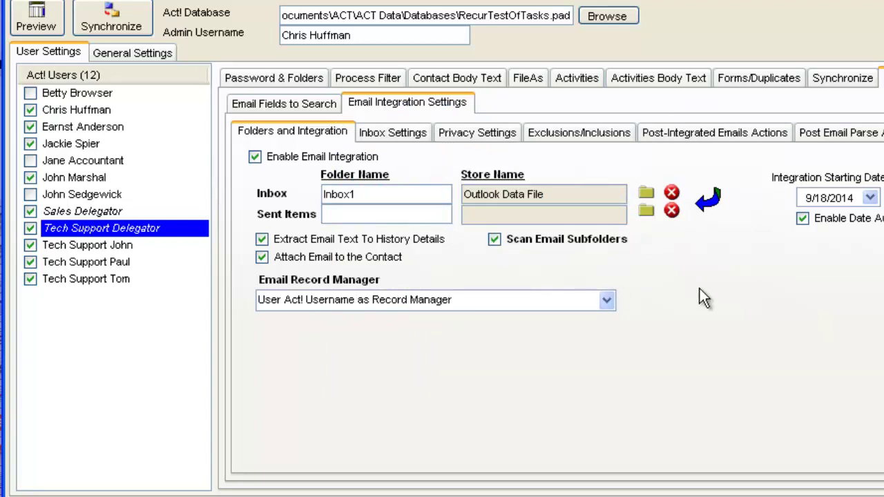
Step: Set the Inbox Email Address Matching Strategy to Parse Body Text (Web Form)
left_click(404, 142)
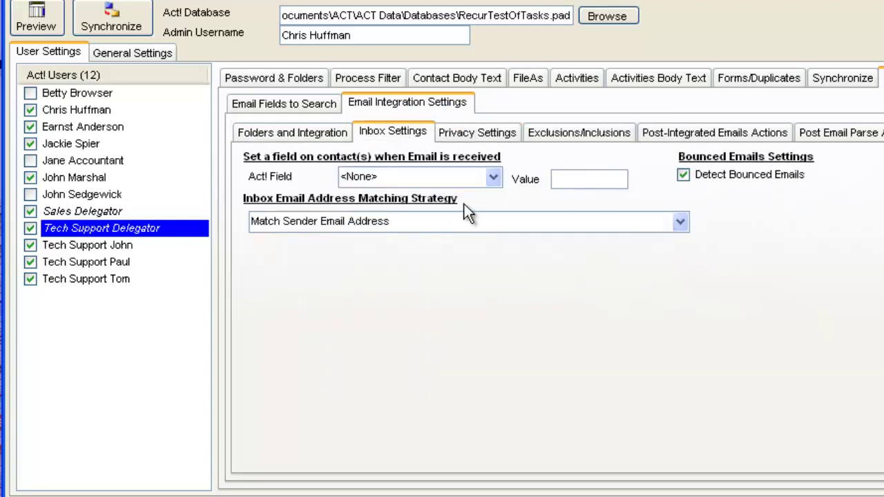
left_click(681, 222)
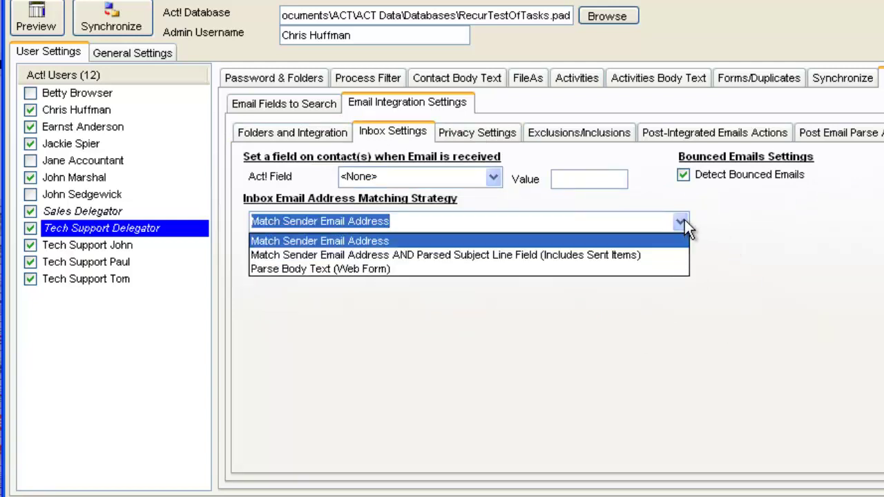
left_click(630, 271)
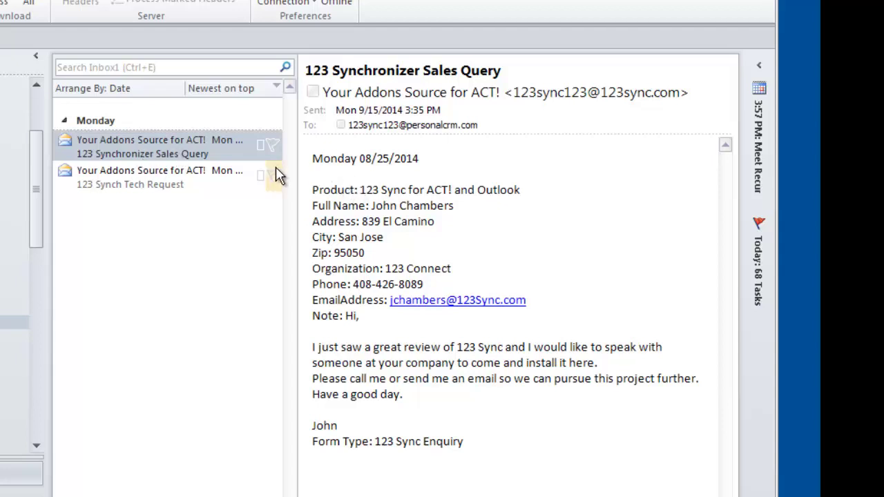
Step: Switch between the Sales Query and 123 Synch Tech Request emails, ending on Tech Request
left_click(192, 176)
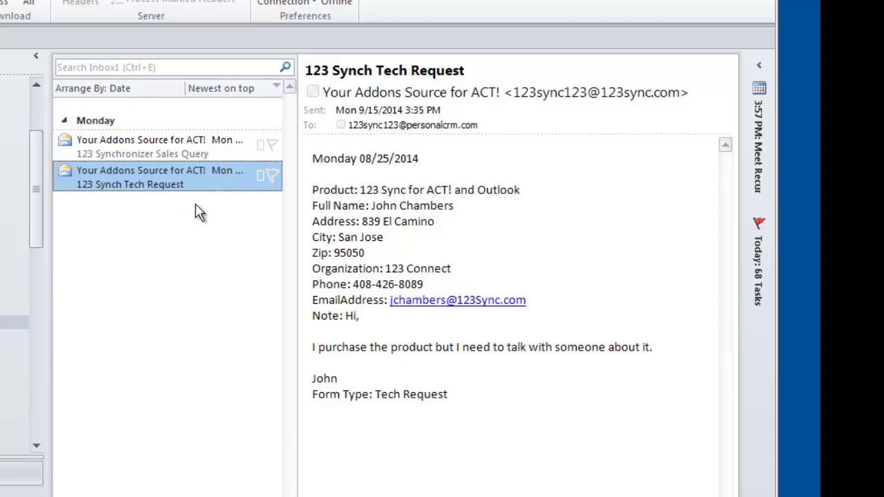
left_click(176, 152)
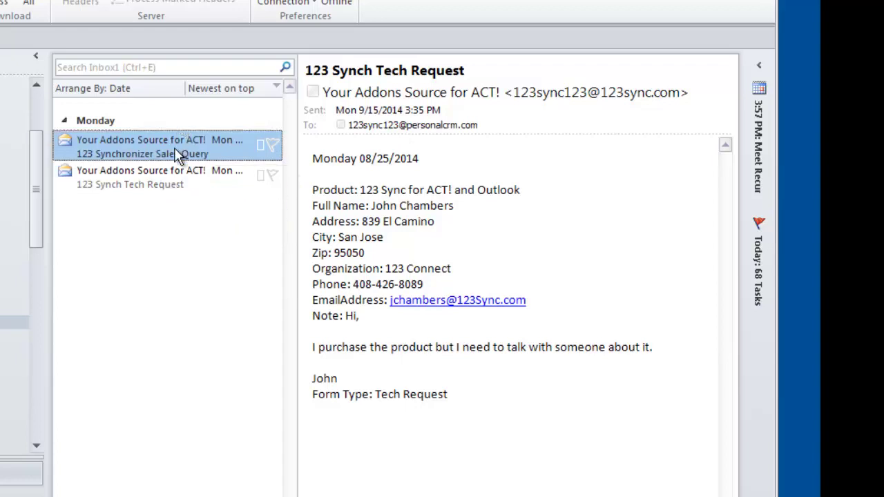
left_click(165, 176)
left_click(153, 144)
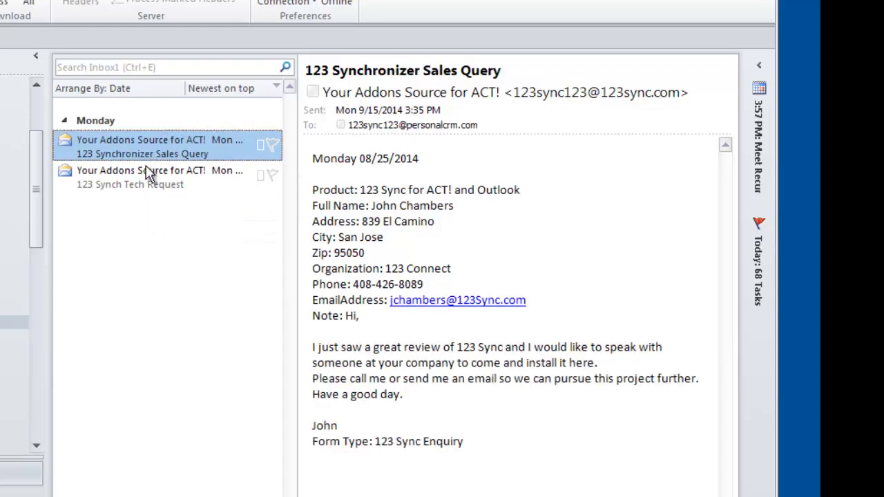
left_click(147, 166)
left_click(147, 150)
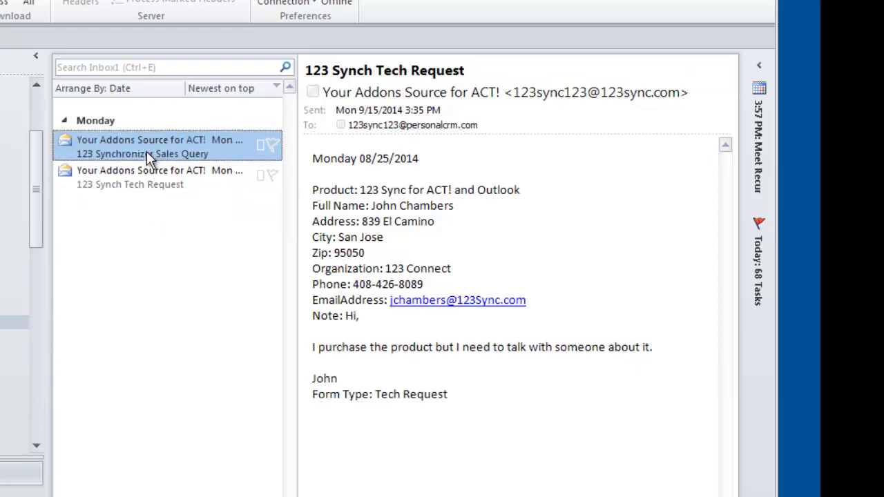
left_click(148, 172)
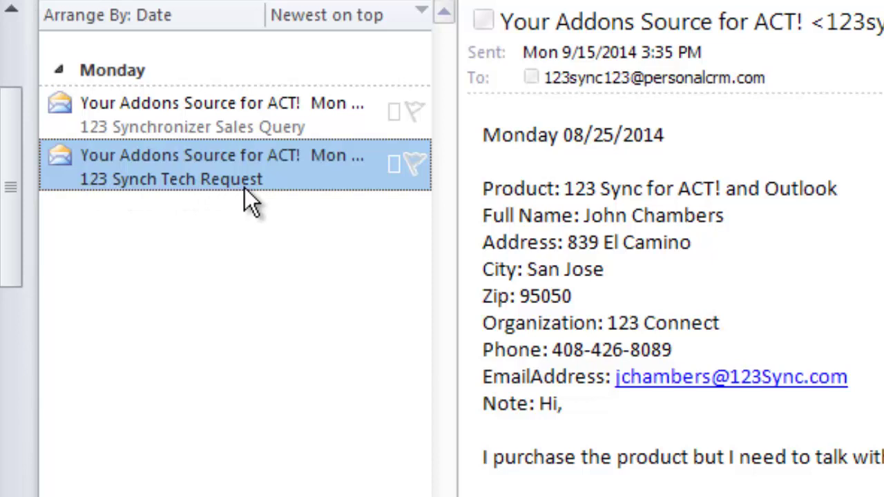
left_click(217, 124)
left_click(214, 154)
left_click(207, 119)
left_click(199, 150)
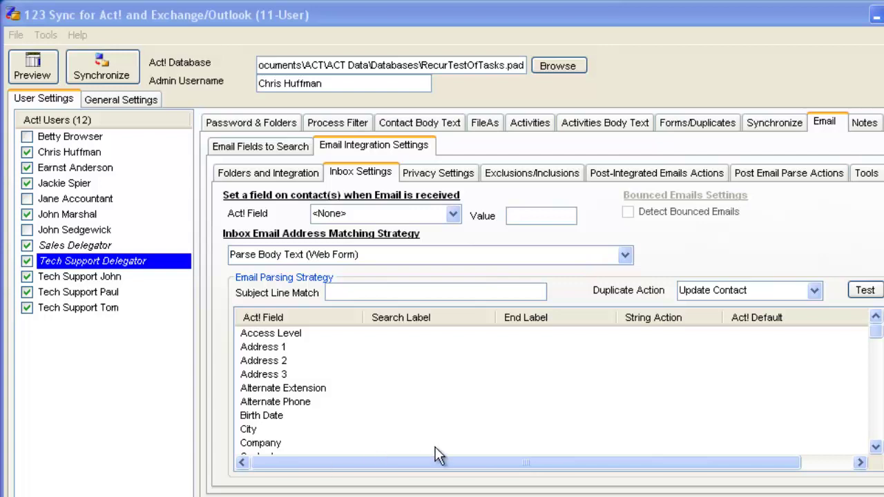
Step: Compare Sales Delegator's subject line and parse rules with Tech Support Delegator's empty settings
left_click(77, 245)
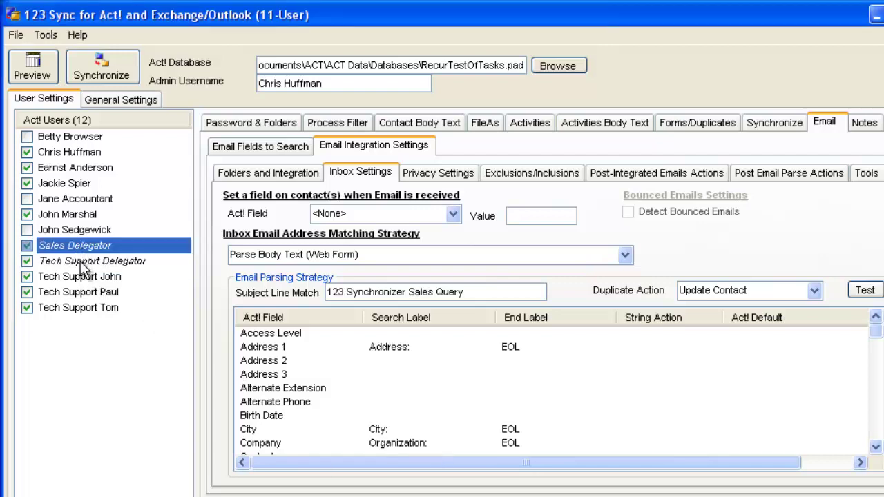
left_click(80, 261)
left_click(77, 247)
left_click(100, 259)
left_click(89, 245)
left_click_drag(875, 334, 458, 333)
left_click(132, 261)
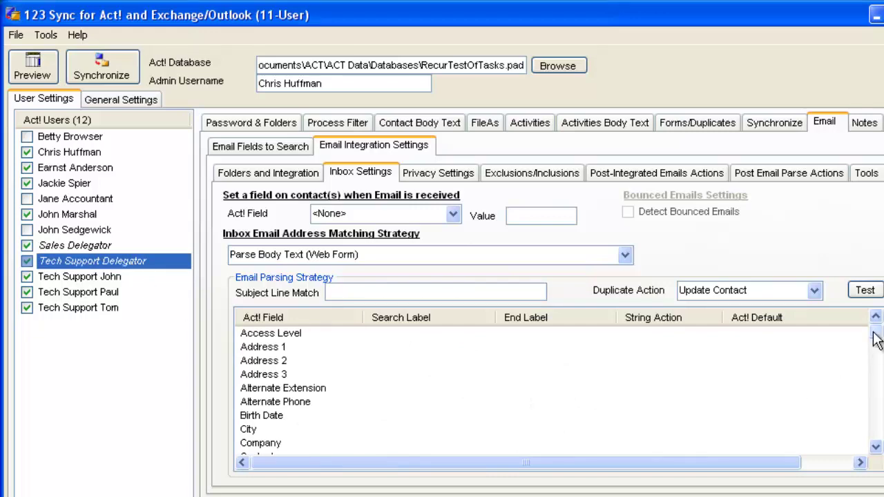
left_click_drag(874, 337, 588, 414)
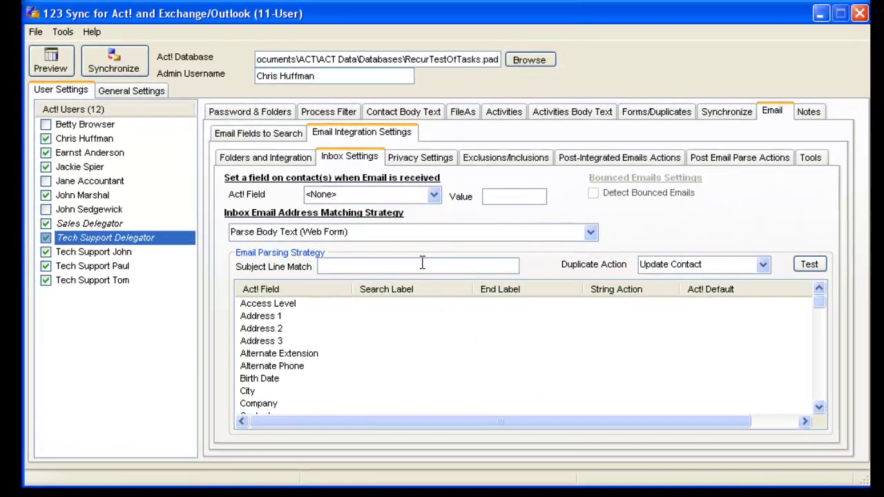
Step: Paste '123 Synch Tech Request' as Tech Support Delegator's Subject Line Match
left_click(418, 272)
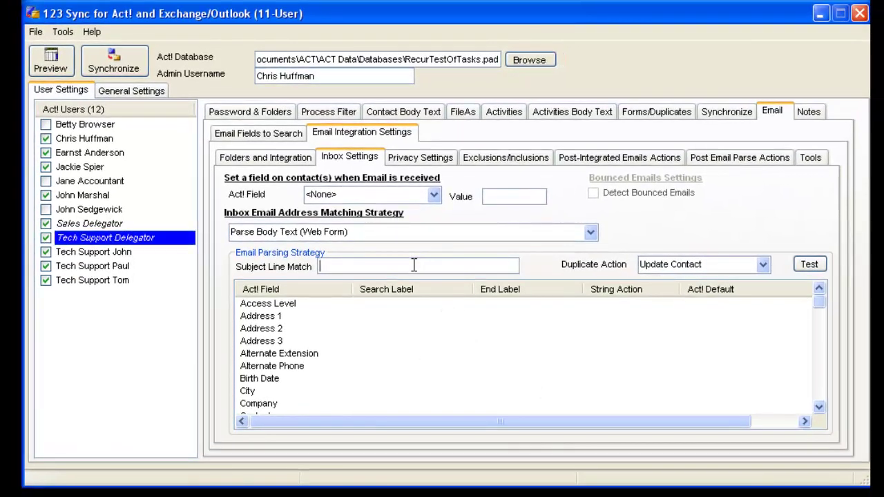
type("123 Synch Tech Request")
left_click(385, 354)
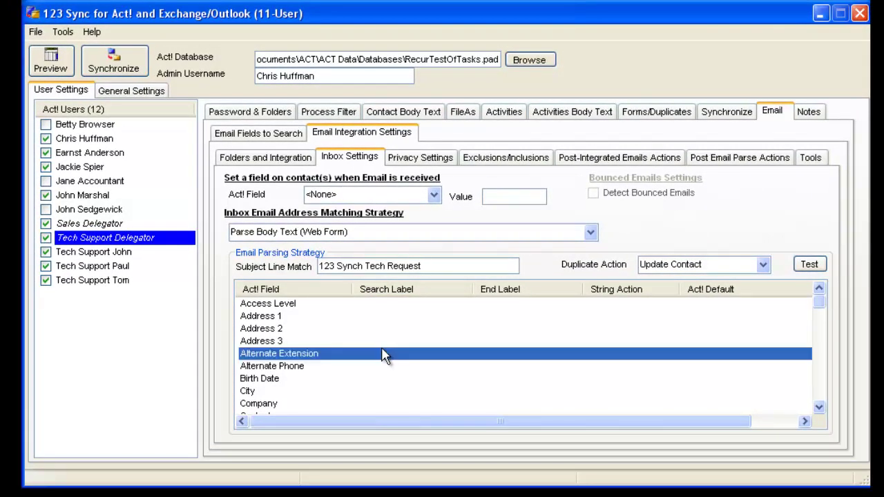
left_click(93, 224)
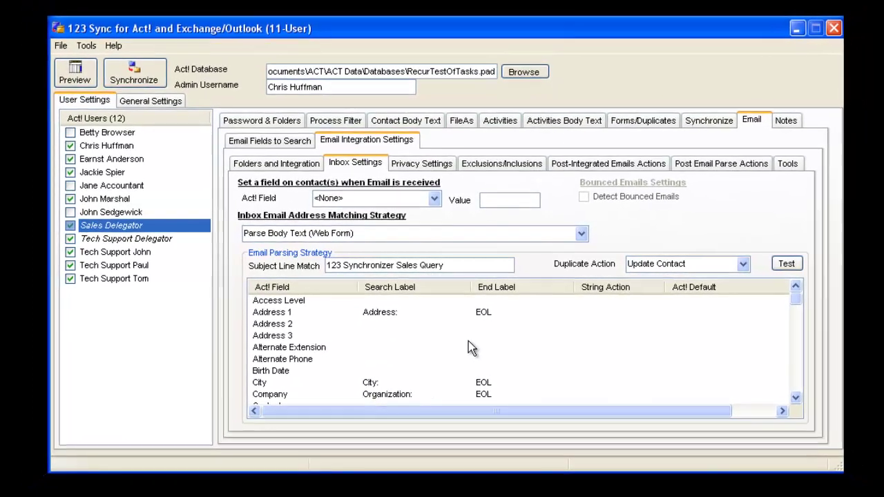
Step: Export all of Sales Delegator's parsing fields to a file named '111afields111'
right_click(470, 340)
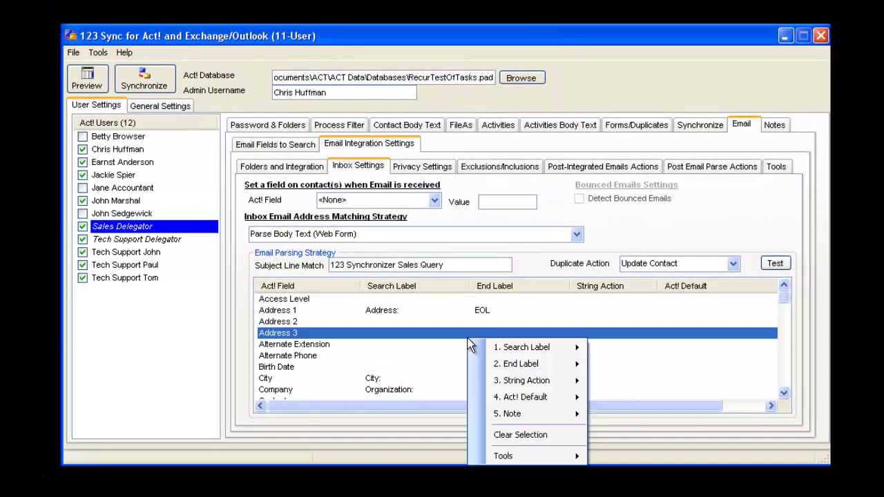
mouse_move(566, 457)
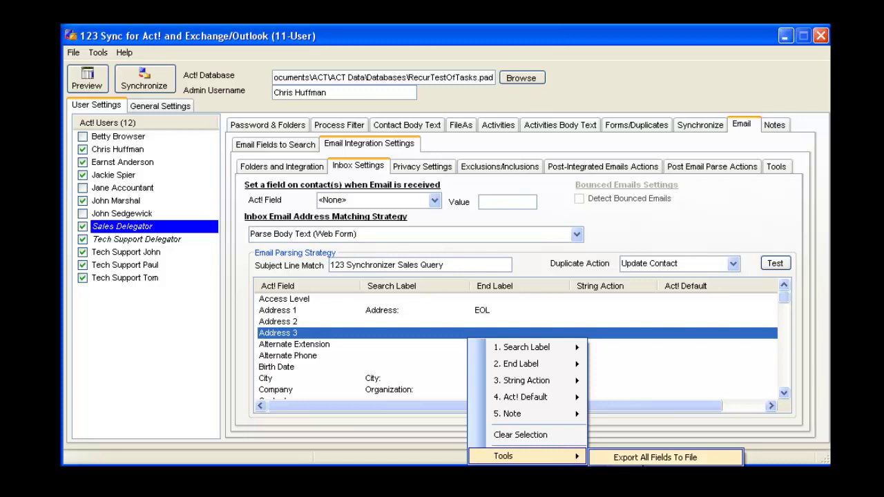
left_click(639, 458)
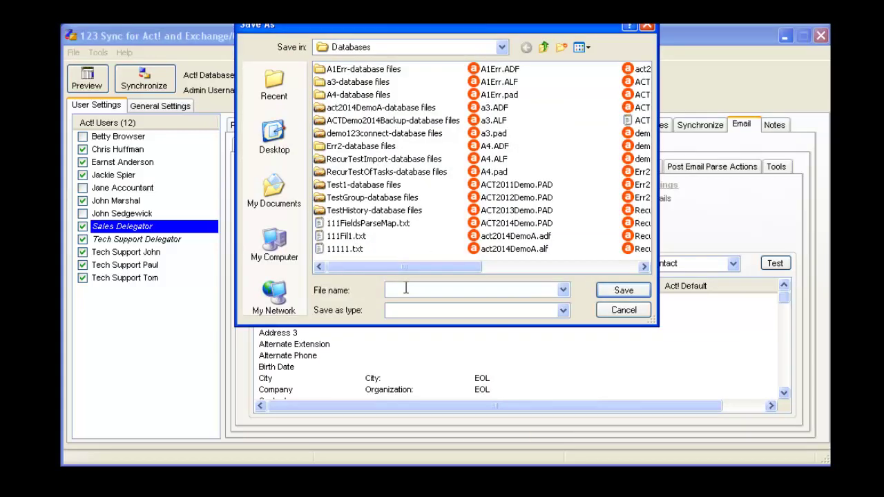
type("111")
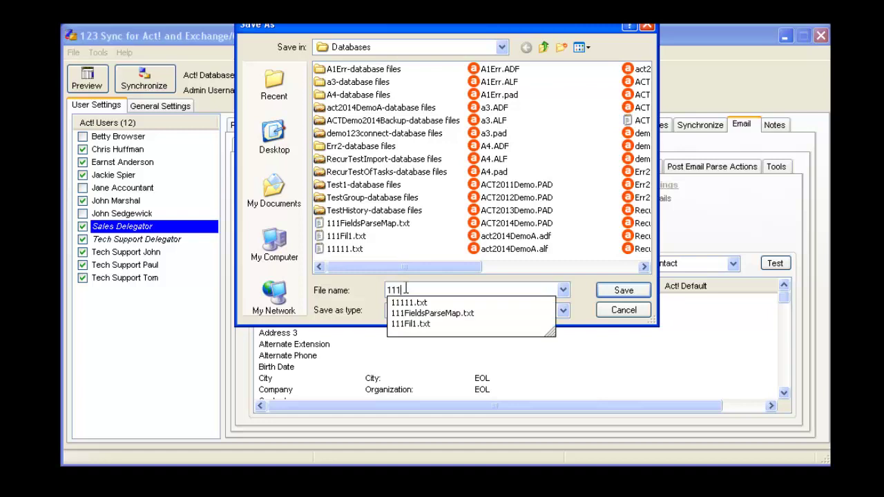
type("afields")
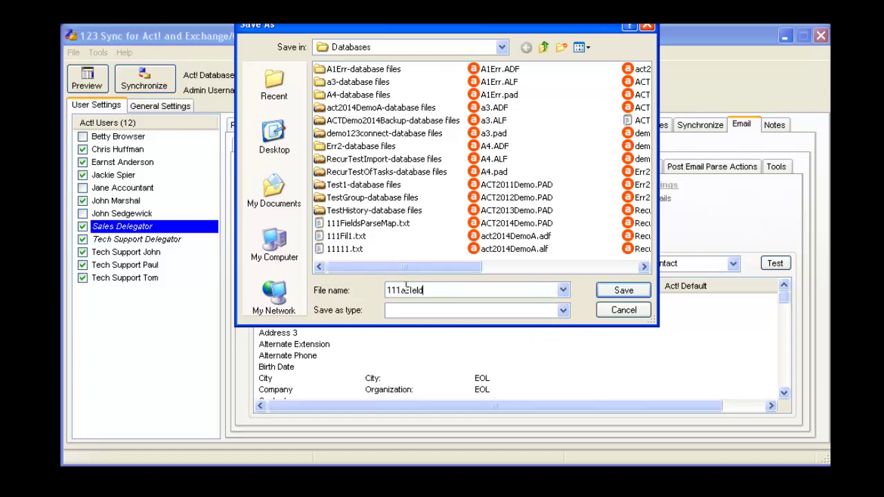
type("111")
left_click(624, 290)
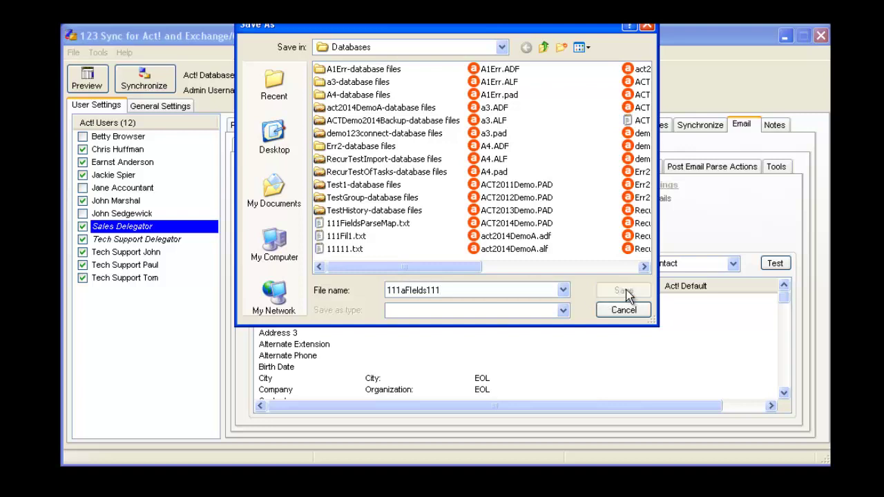
left_click(448, 290)
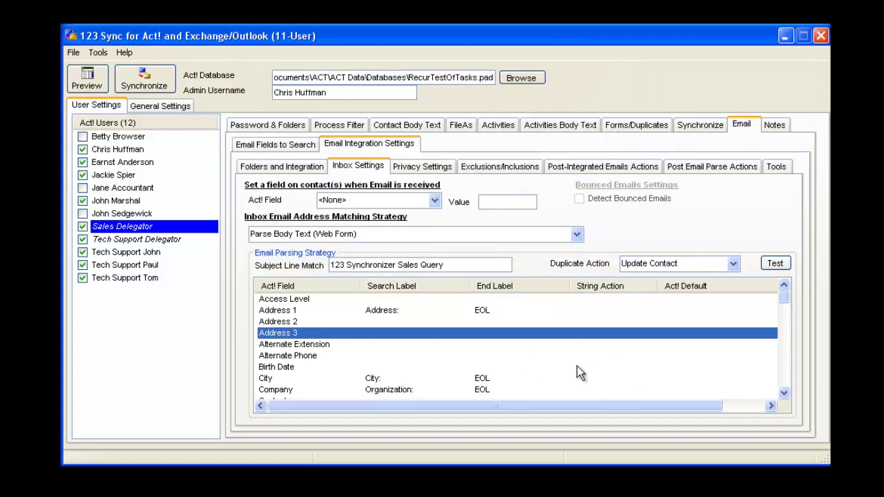
Step: Import the 111aFIelds111.txt field mappings into Tech Support Delegator's parsing grid
left_click(121, 240)
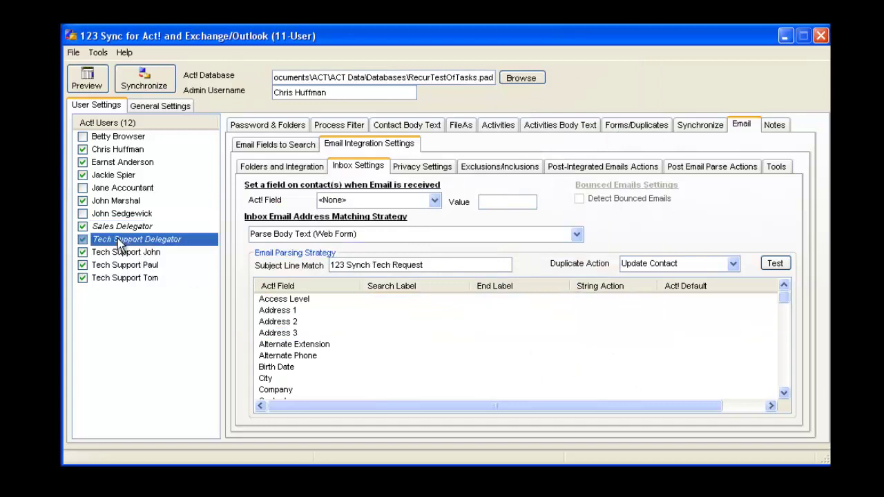
right_click(518, 344)
mouse_move(600, 459)
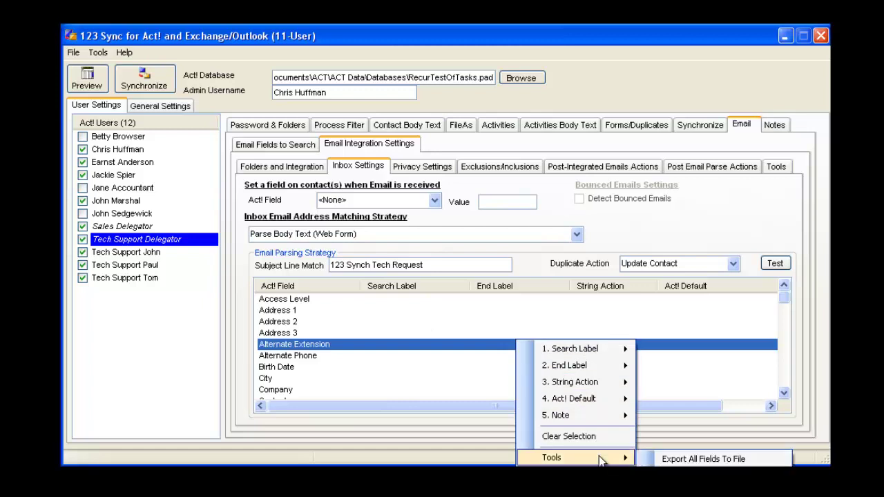
left_click(703, 458)
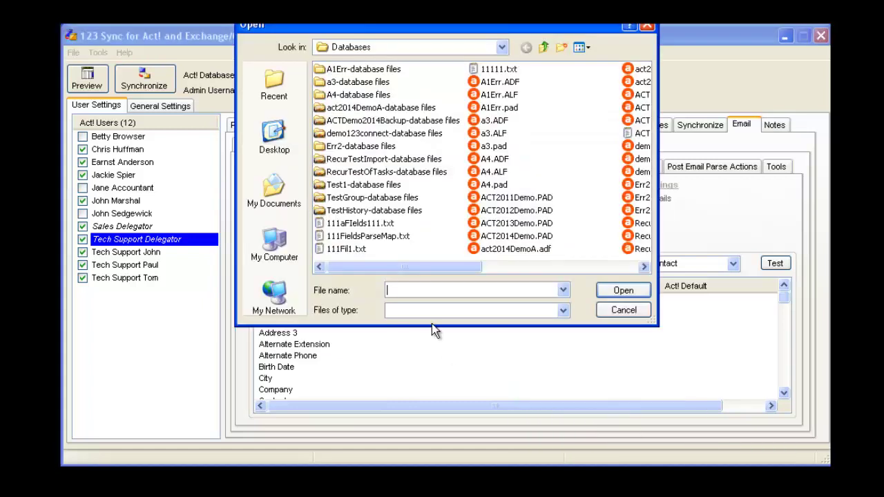
left_click(358, 223)
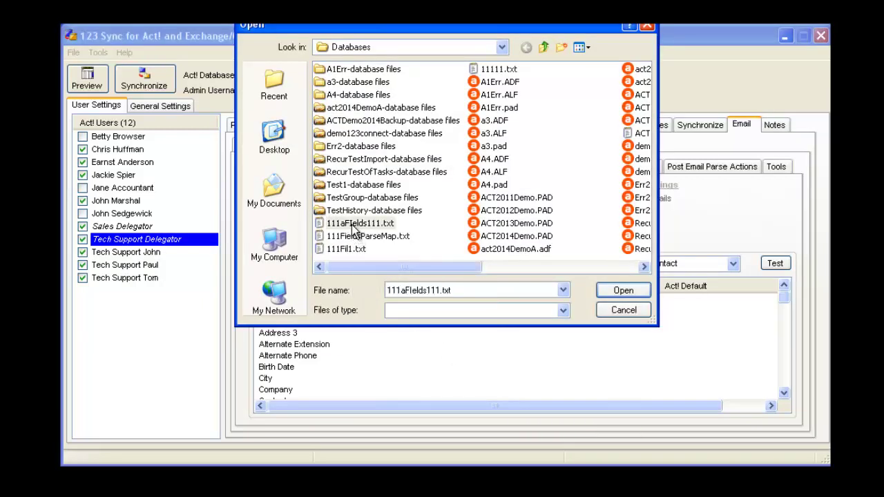
left_click(622, 292)
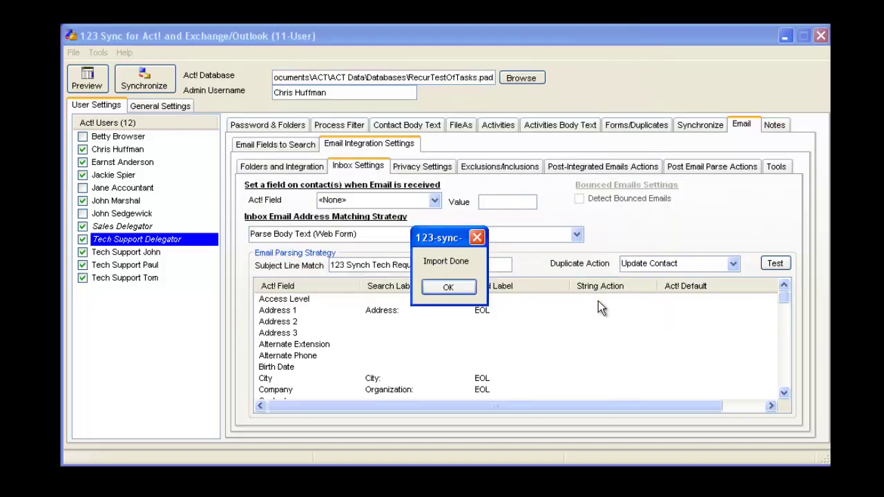
left_click(449, 285)
left_click(582, 344)
mouse_move(785, 299)
left_mouse_down()
mouse_move(783, 394)
mouse_move(784, 297)
left_mouse_up()
left_click(773, 345)
left_click(771, 406)
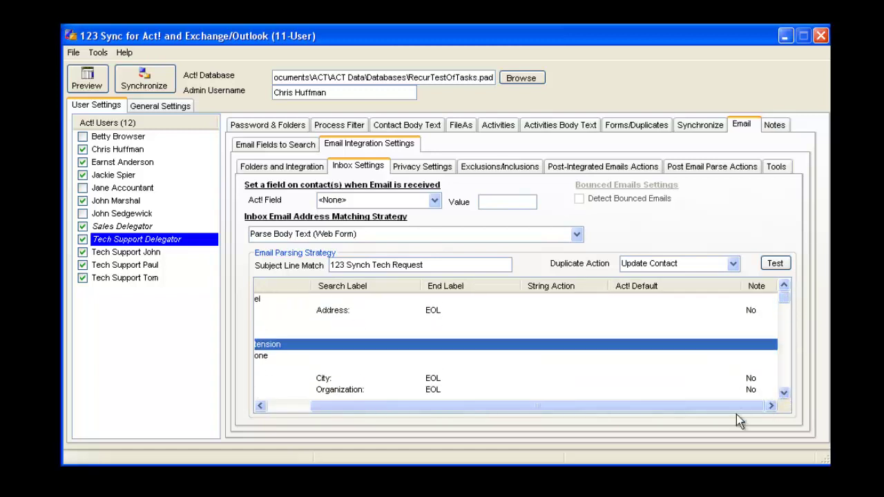
left_click_drag(733, 408, 663, 411)
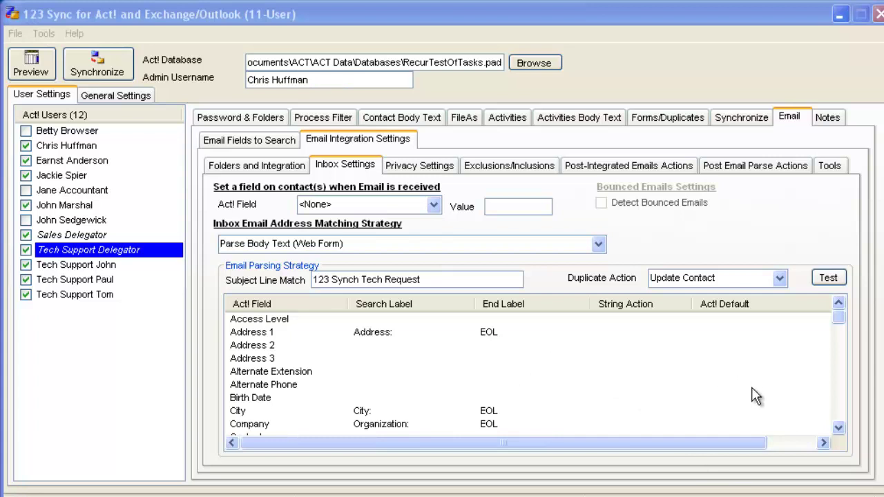
left_click(828, 278)
left_click(445, 225)
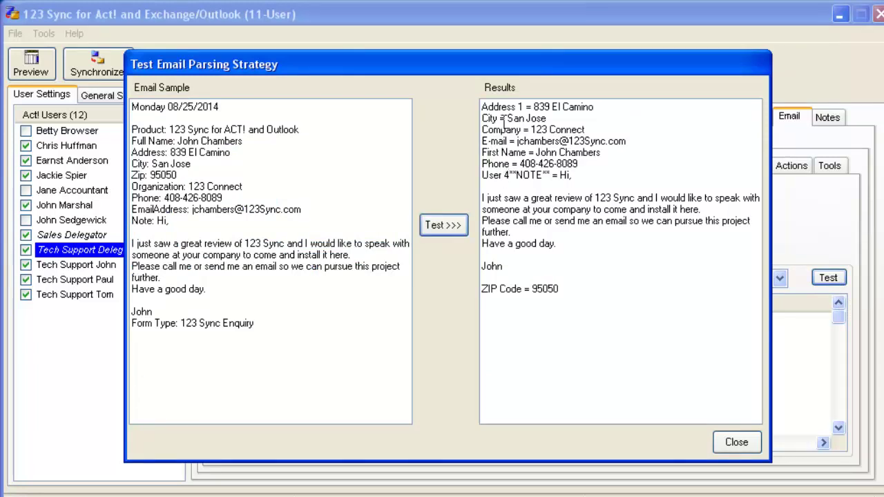
mouse_move(482, 105)
left_mouse_down()
mouse_move(516, 129)
mouse_move(492, 96)
mouse_move(482, 104)
left_mouse_up()
left_click(736, 442)
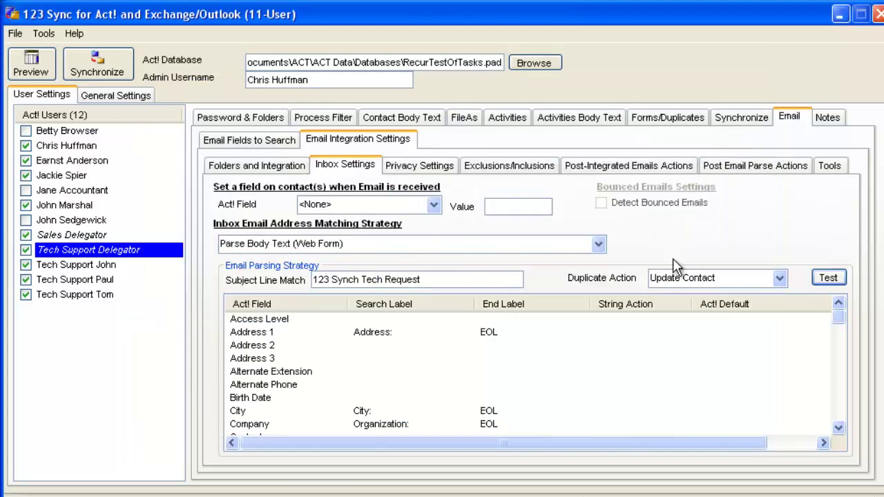
Step: Turn on scheduling a Tech Support activity for new contacts from parsed emails
left_click(739, 173)
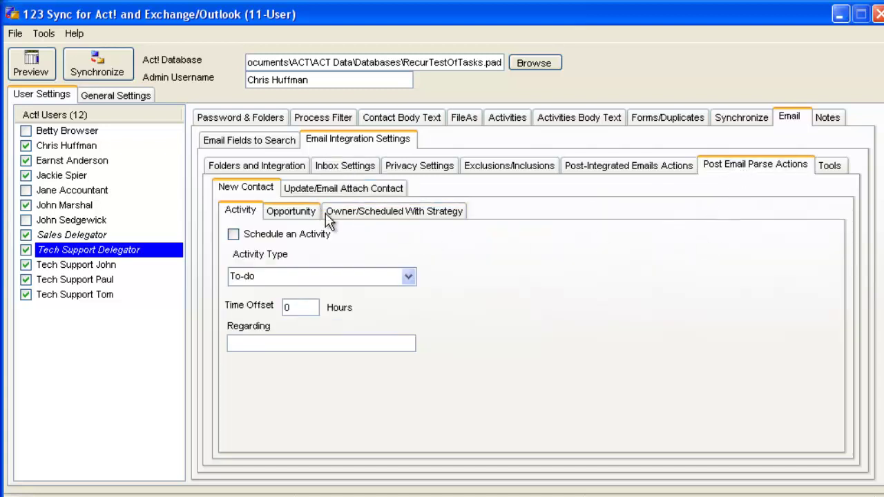
left_click(233, 234)
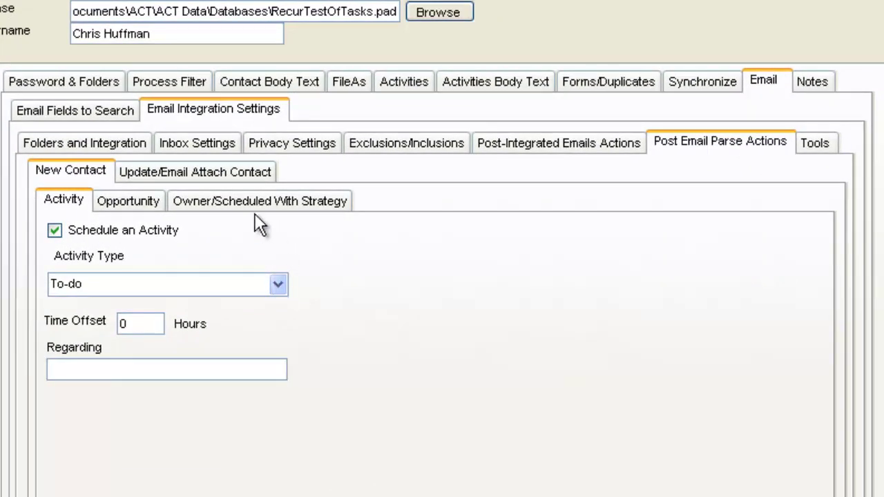
left_click(275, 287)
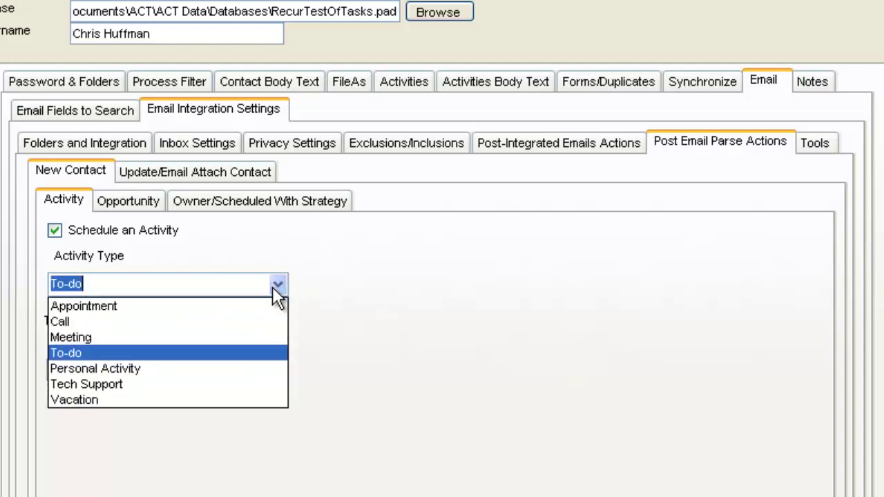
left_click(216, 381)
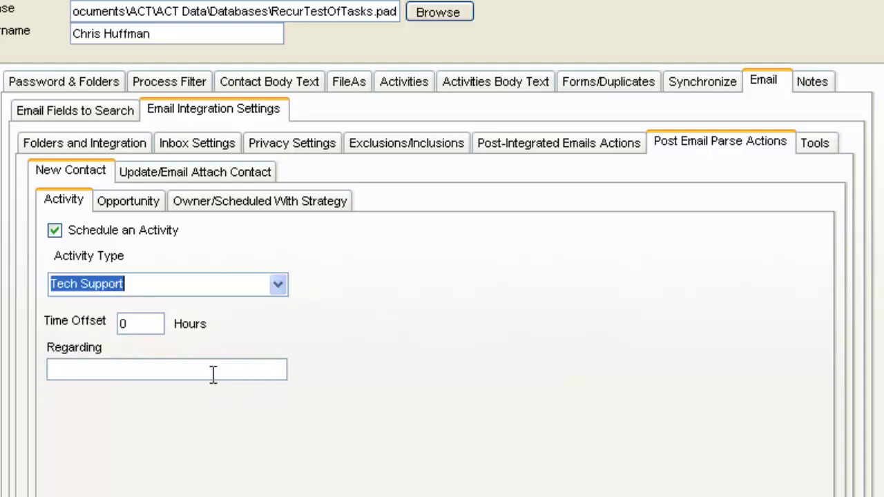
Step: Set the scheduled activity's Regarding text to 'New Tech Support Request'
left_click(203, 370)
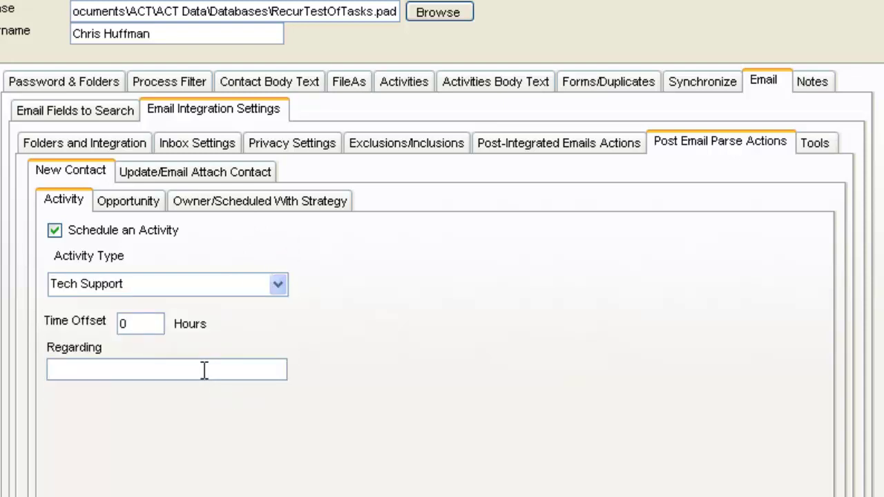
type("New Tech Support Requ")
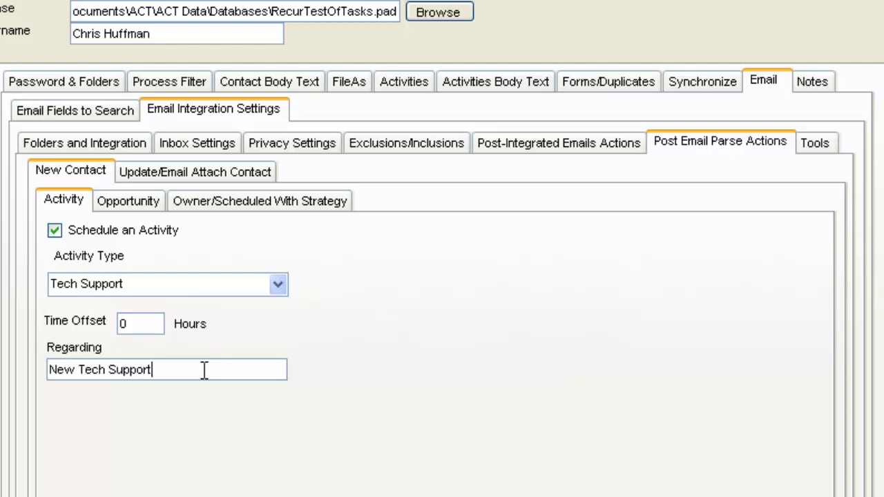
type("t")
left_click(137, 206)
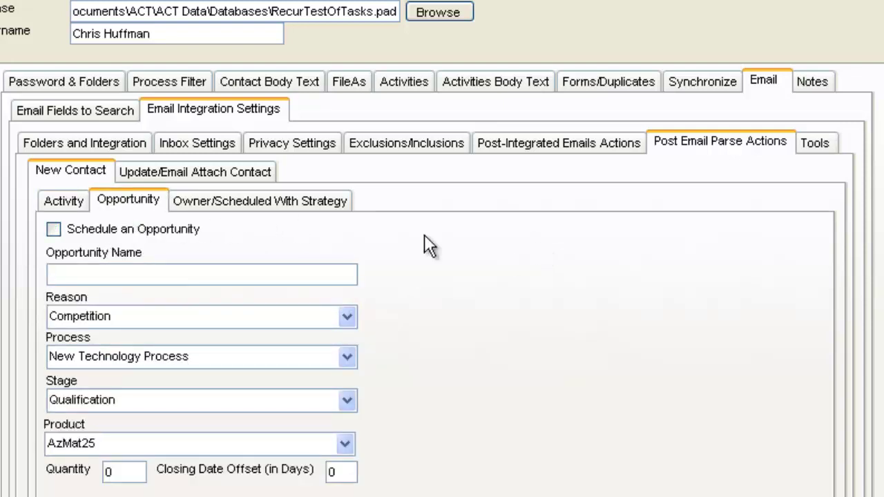
left_click(60, 203)
left_click(128, 201)
left_click(67, 203)
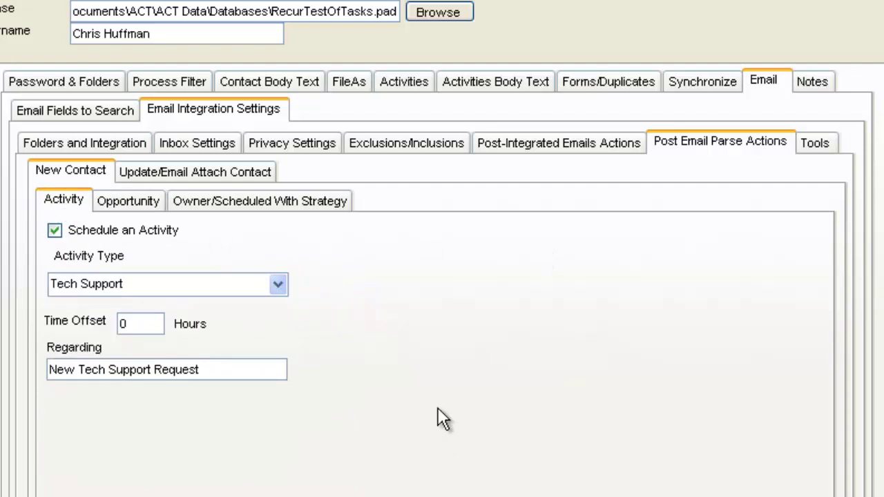
Step: Switch new-contact ownership to Round Robin and add Tech Support John and Tom to the rotation
left_click(315, 203)
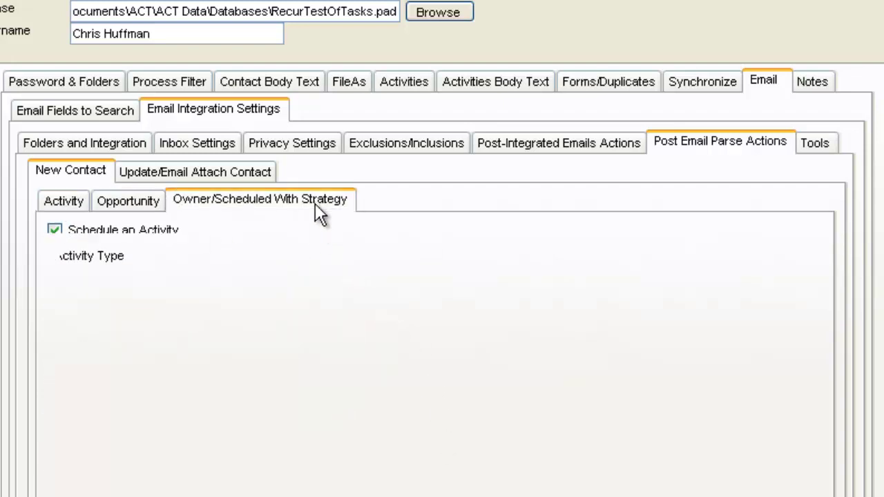
left_click(268, 253)
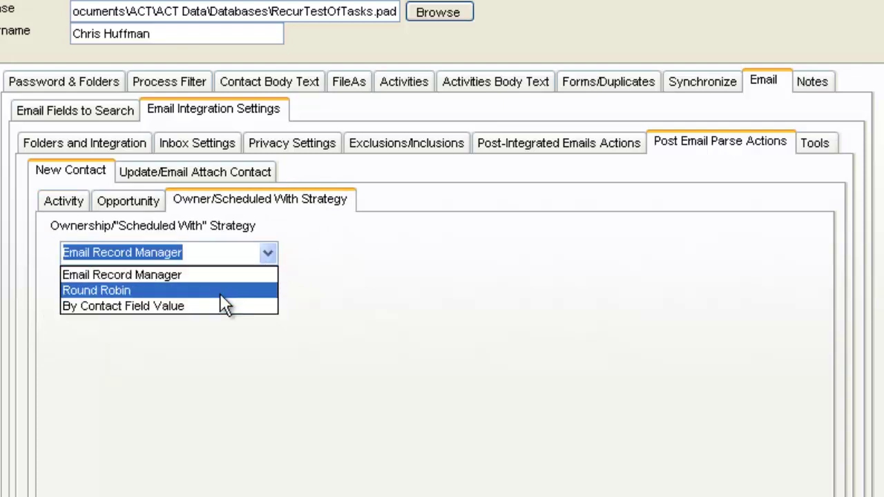
left_click(221, 293)
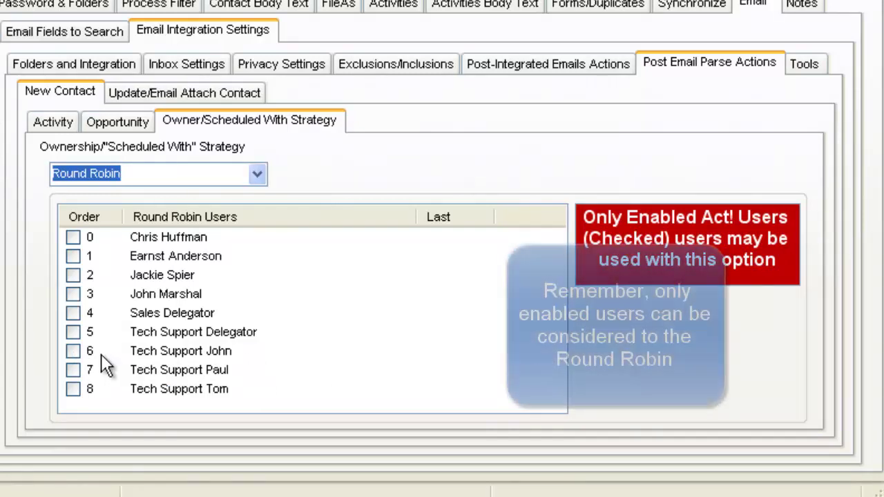
left_click(75, 353)
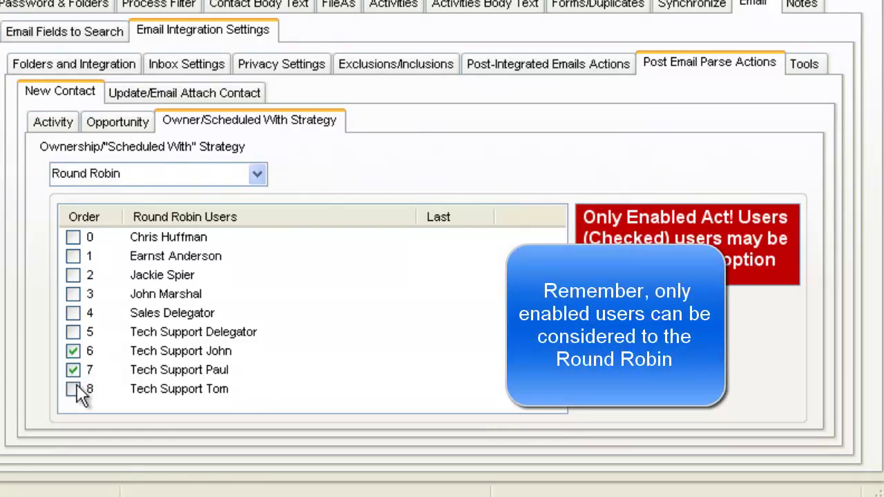
left_click(73, 390)
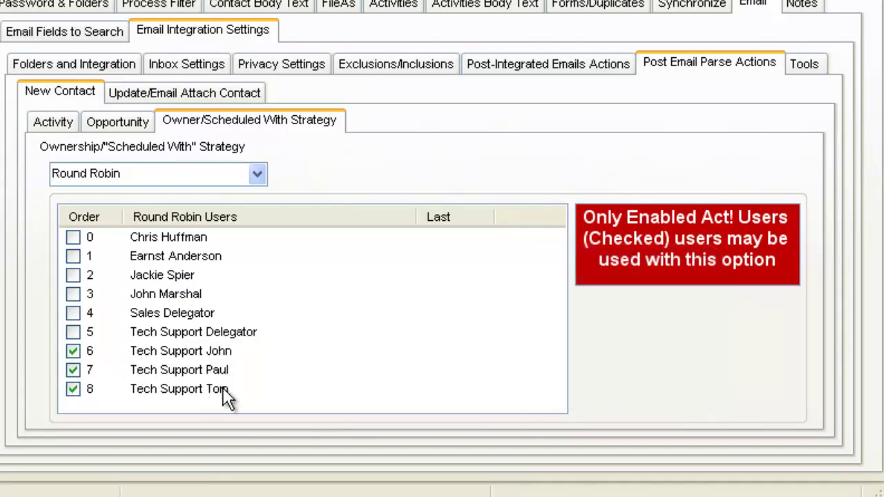
Step: Mark the order-8 tech support user as Last in the Round Robin Users list
right_click(215, 348)
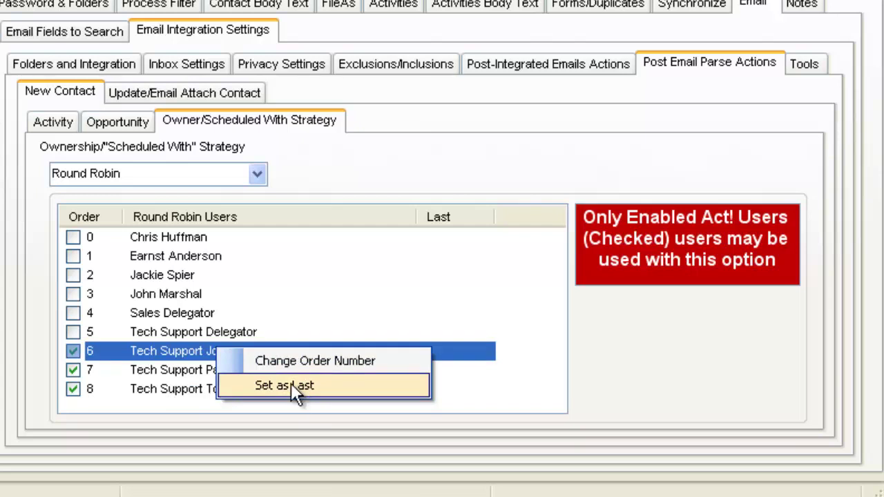
left_click(405, 316)
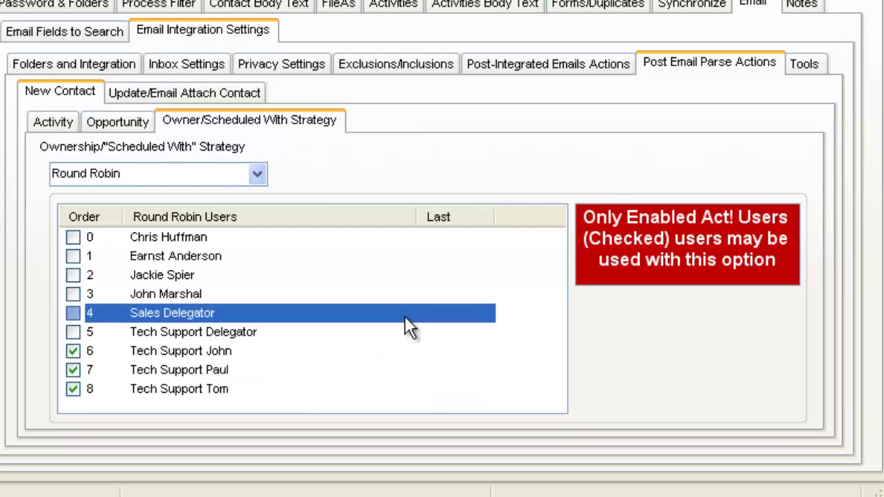
left_click(329, 381)
right_click(330, 380)
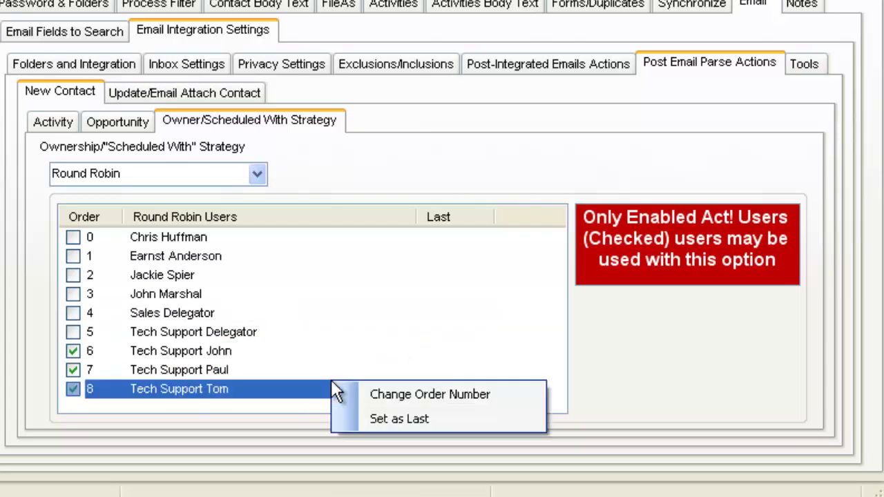
left_click(410, 417)
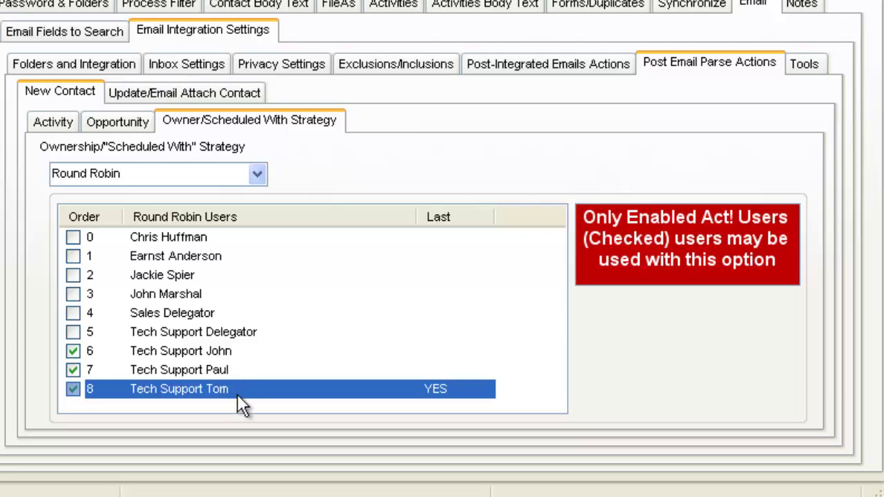
Step: Bring up the opportunity settings for new contacts
left_click(122, 121)
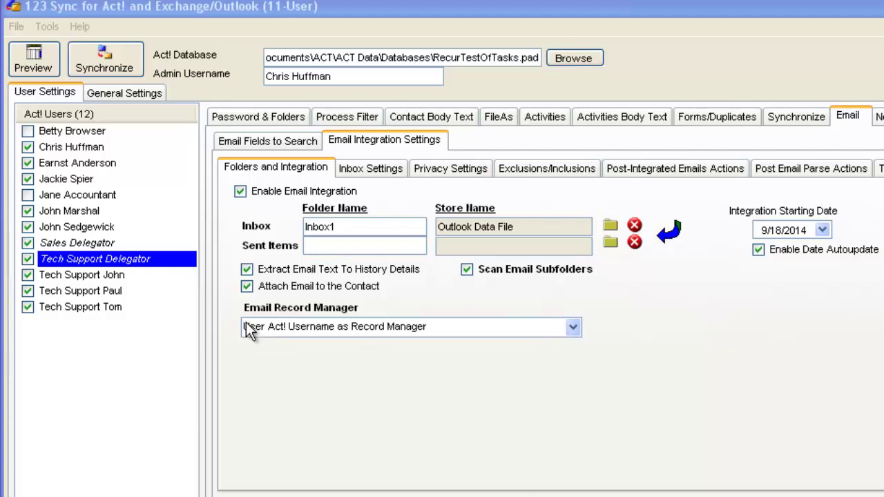
Step: Review the sales user's Password & Folders and Inbox Settings email-matching options
left_click(110, 229)
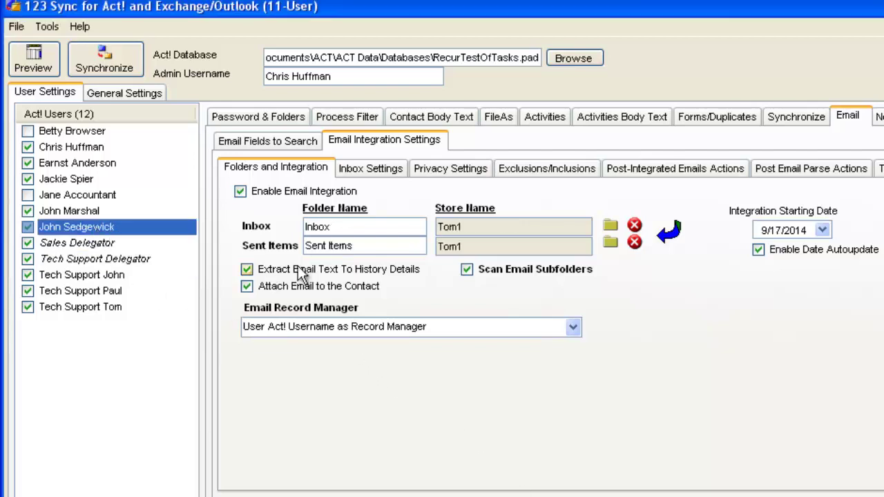
left_click(261, 119)
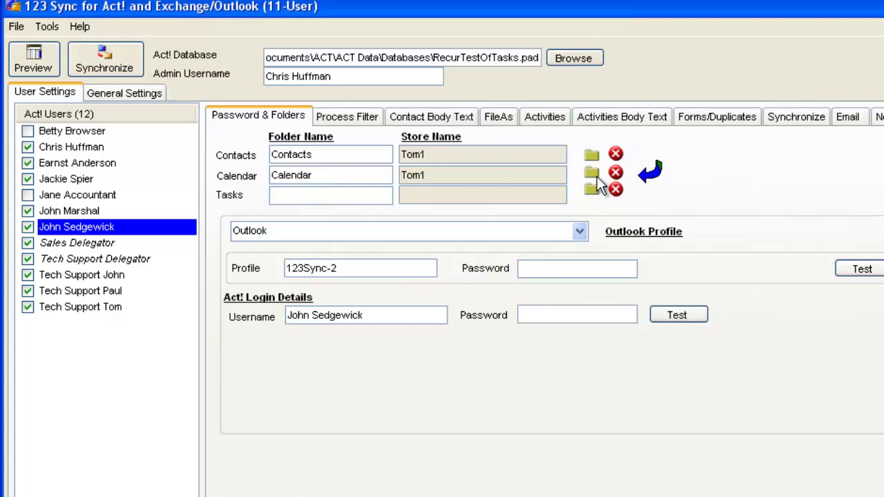
left_click(845, 118)
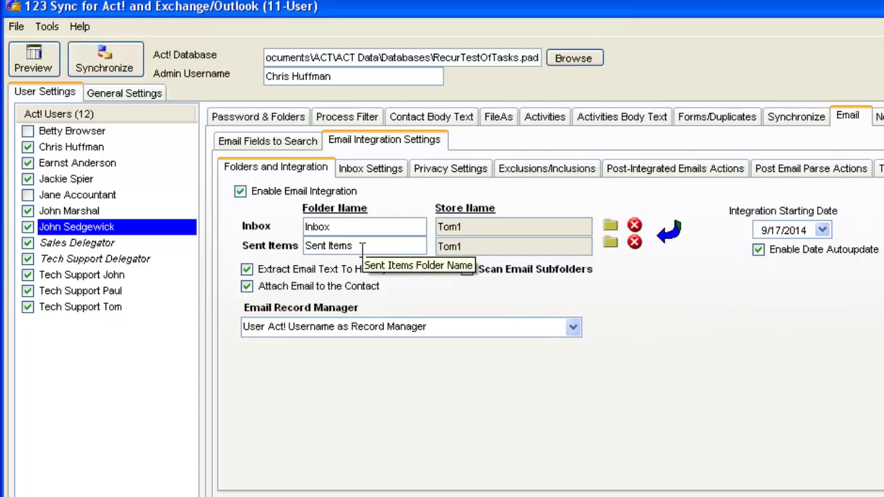
left_click(363, 173)
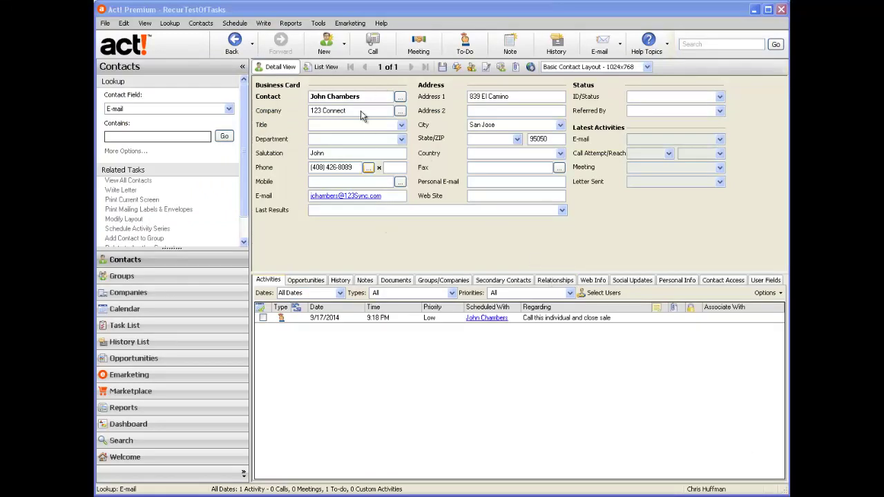
Step: Start a new Act! user through Manage Users and enter the form-query contact name
left_click(311, 23)
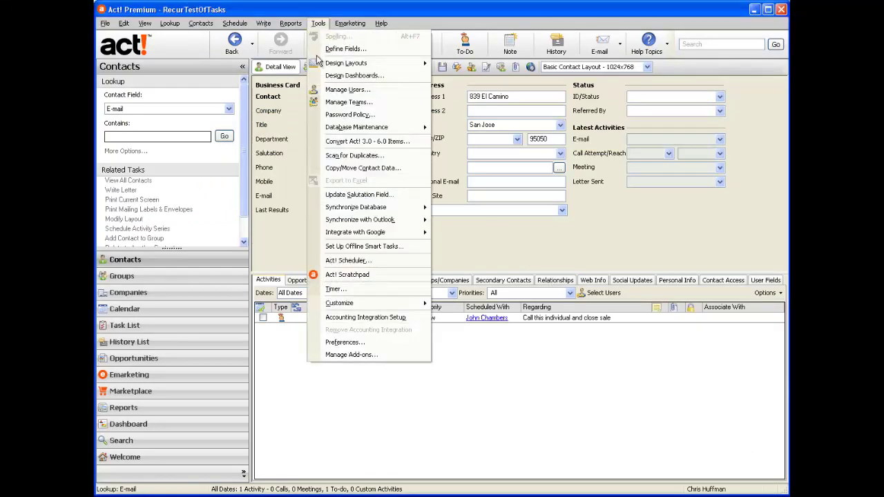
left_click(339, 91)
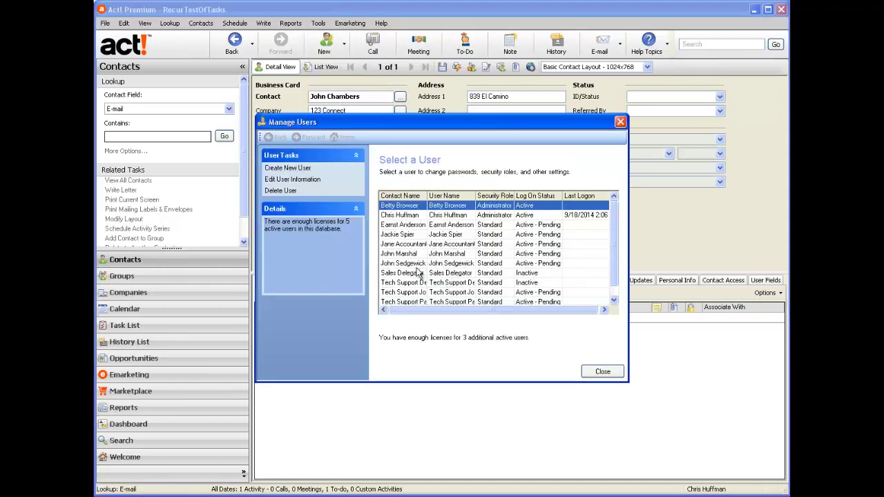
left_click(293, 168)
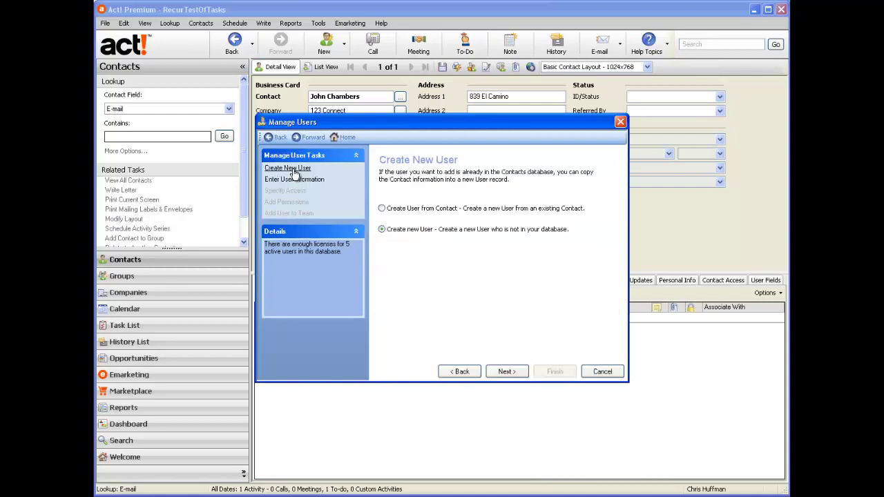
left_click(508, 372)
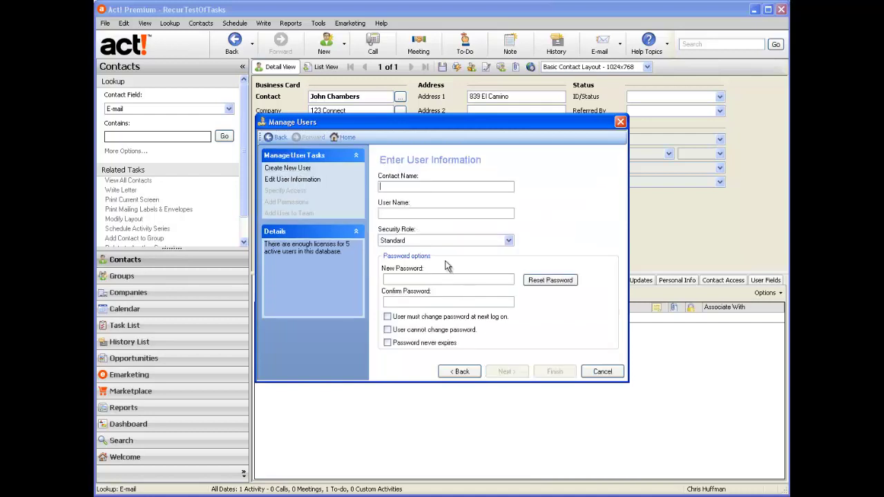
type("JS")
key("BackSpace")
type("edge")
type(" FOrd")
key("BackSpace")
key("BackSpace")
key("BackSpace")
type("orm Ord")
key("BackSpace")
key("BackSpace")
key("BackSpace")
type("Query")
Step: Accept the name split, create the user as Inactive, close Manage Users, and return to 123 Sync
left_click(450, 215)
left_click(418, 355)
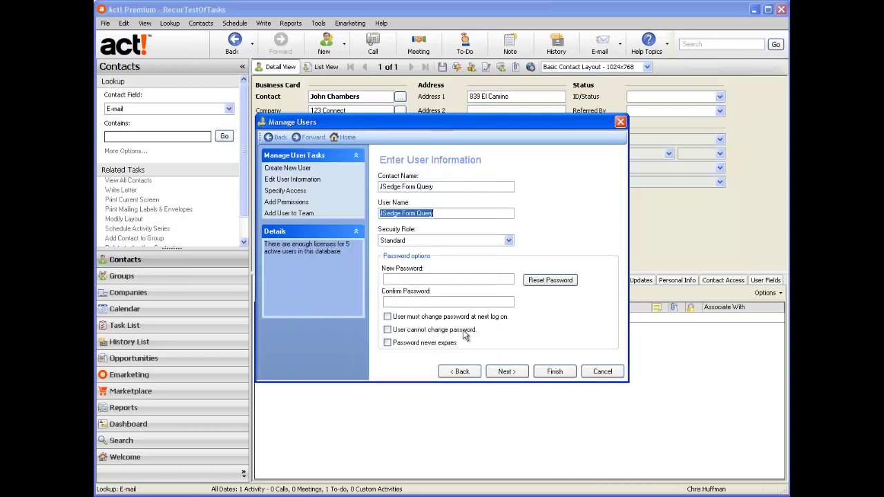
left_click(508, 373)
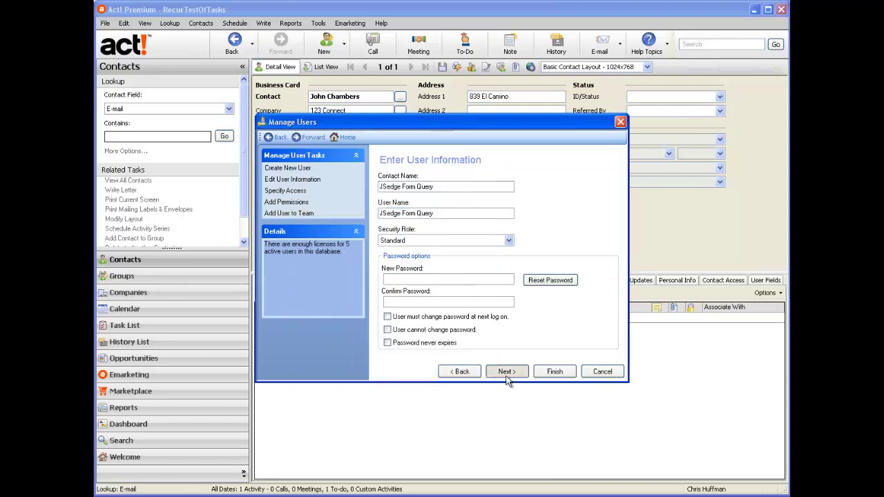
left_click(387, 224)
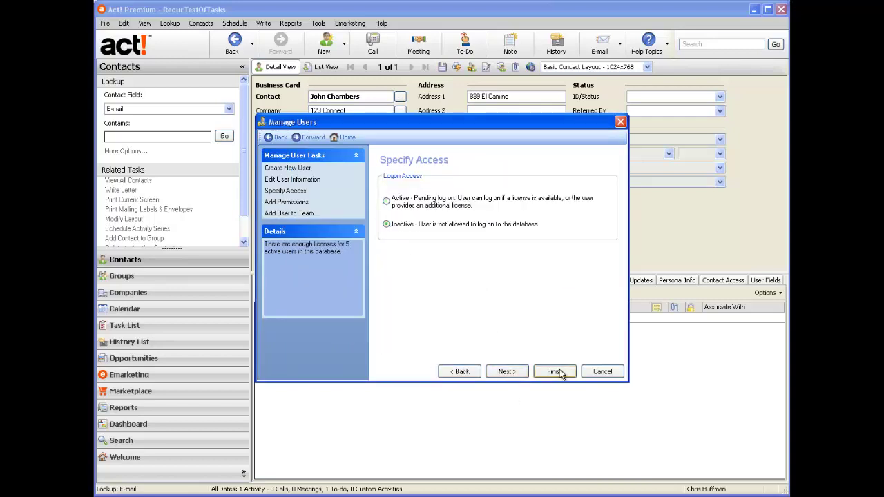
left_click(559, 371)
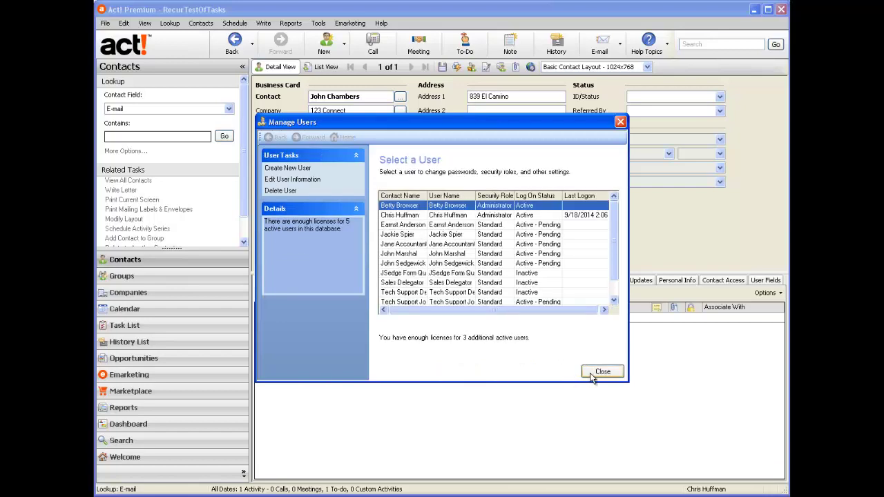
left_click(602, 372)
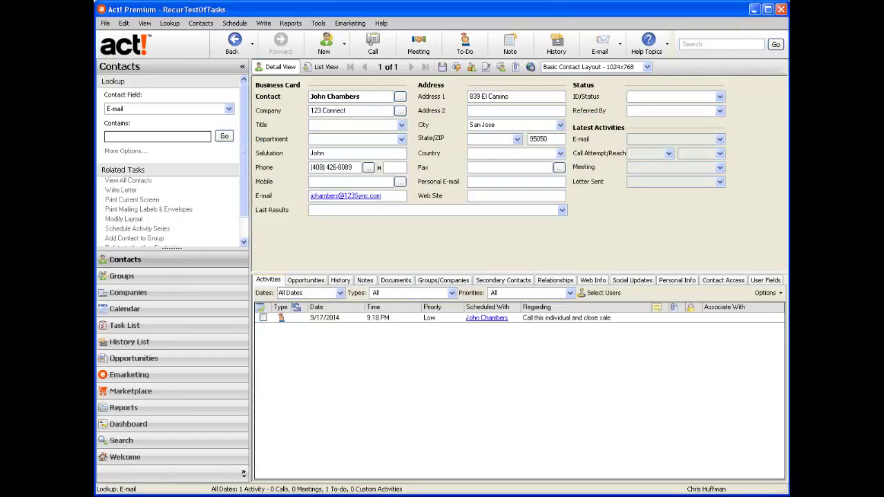
key("alt+Tab")
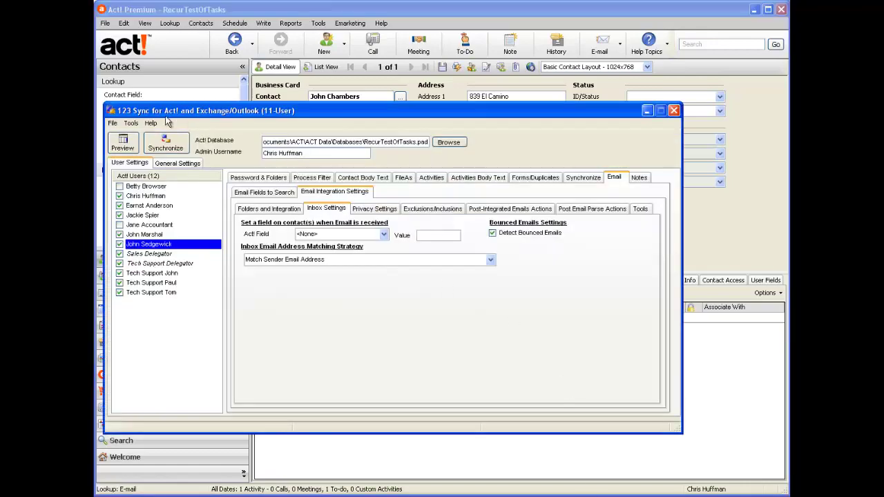
Step: Run Tools > Administration > Refresh Users and acknowledge the confirmation message
left_click(113, 123)
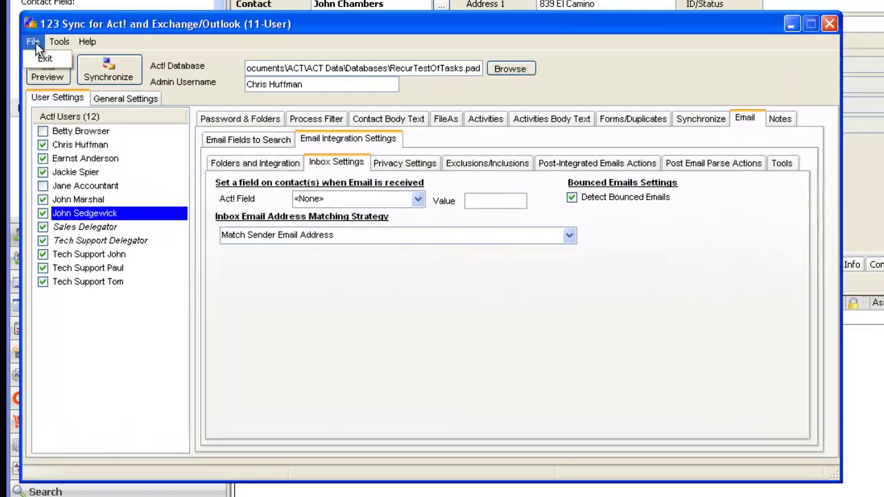
left_click(95, 87)
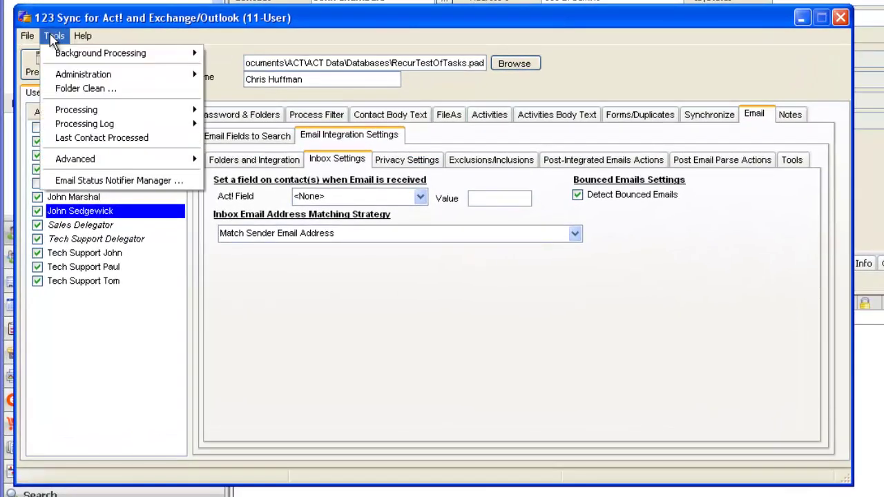
mouse_move(90, 78)
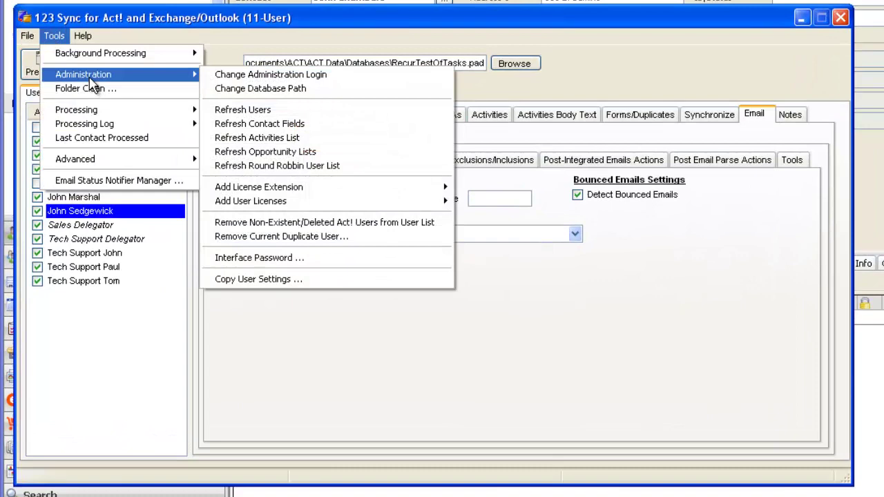
left_click(253, 113)
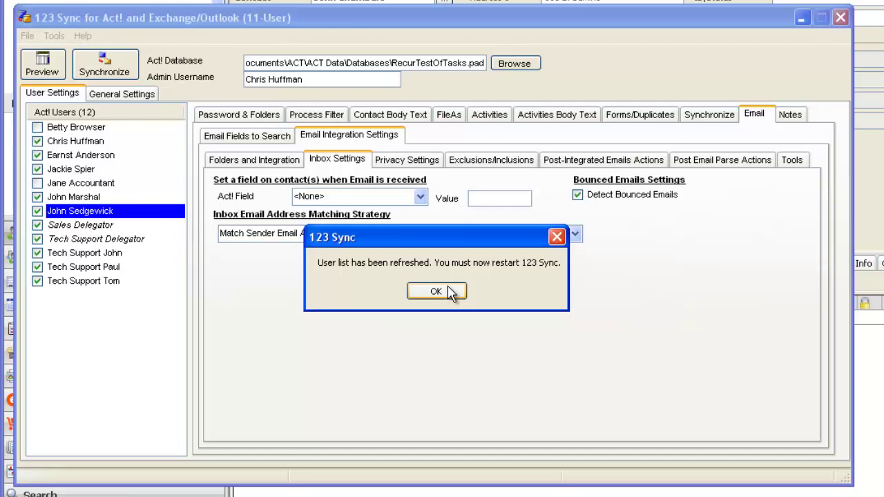
left_click(435, 291)
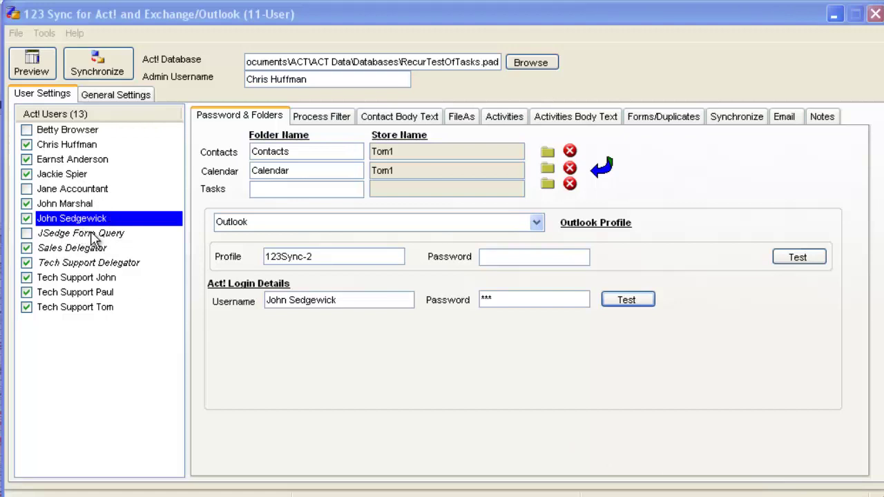
Step: Test the sales user's Act! login and copy its Act! username
left_click(94, 234)
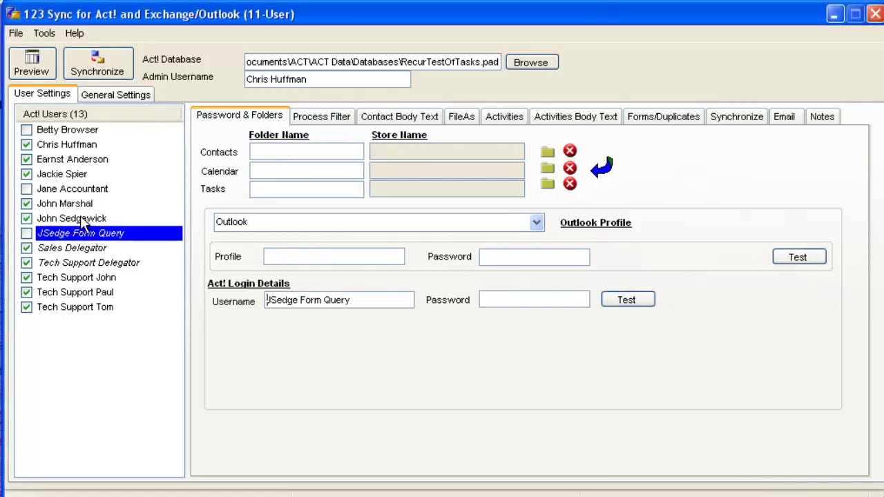
left_click(85, 220)
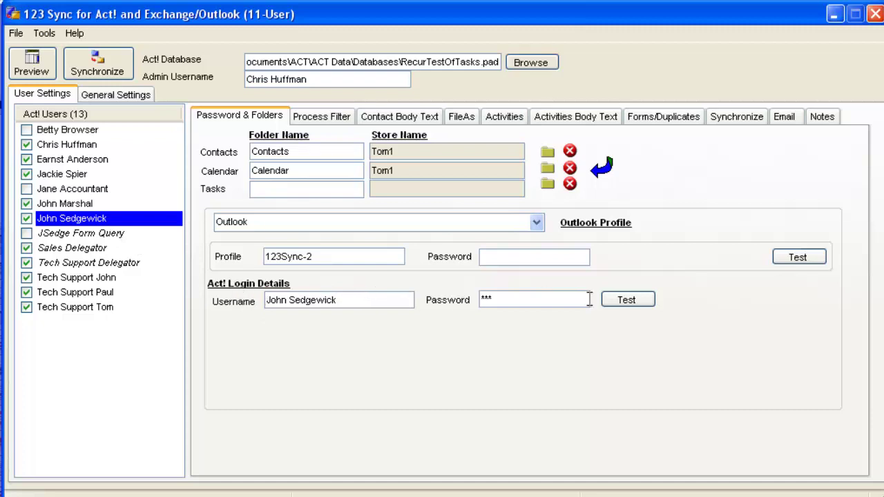
left_click(640, 303)
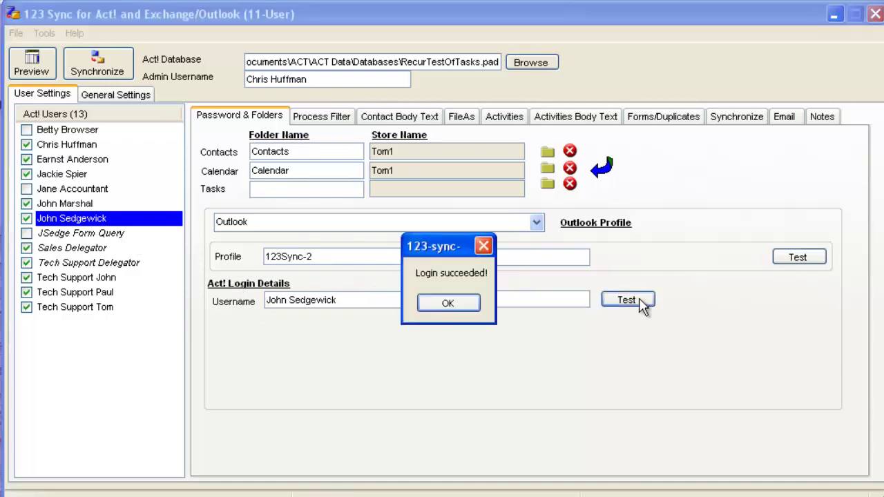
left_click(468, 304)
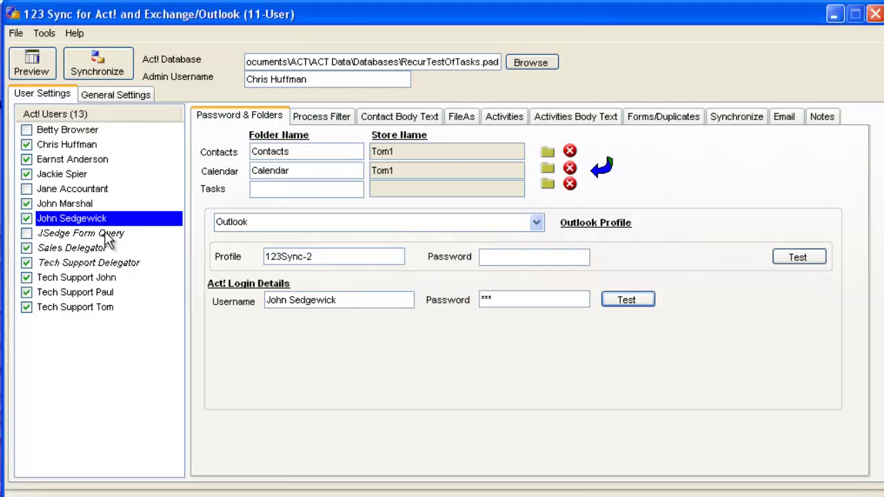
left_click(108, 235)
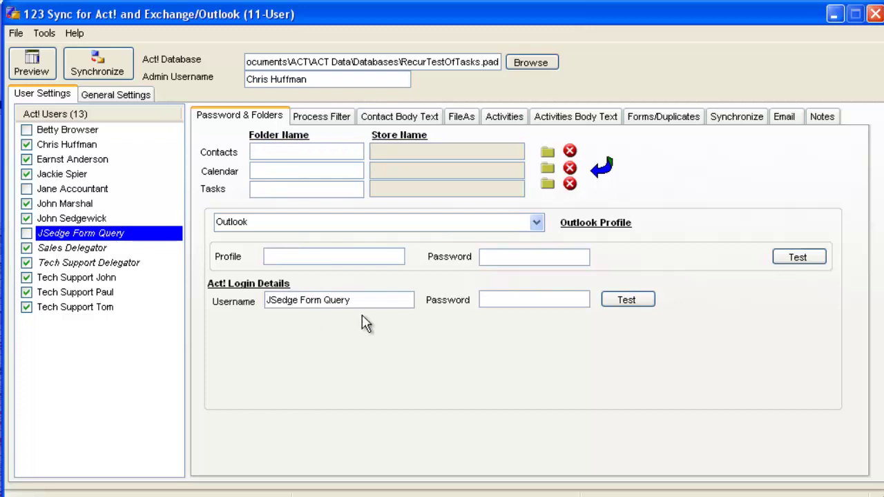
left_click(83, 219)
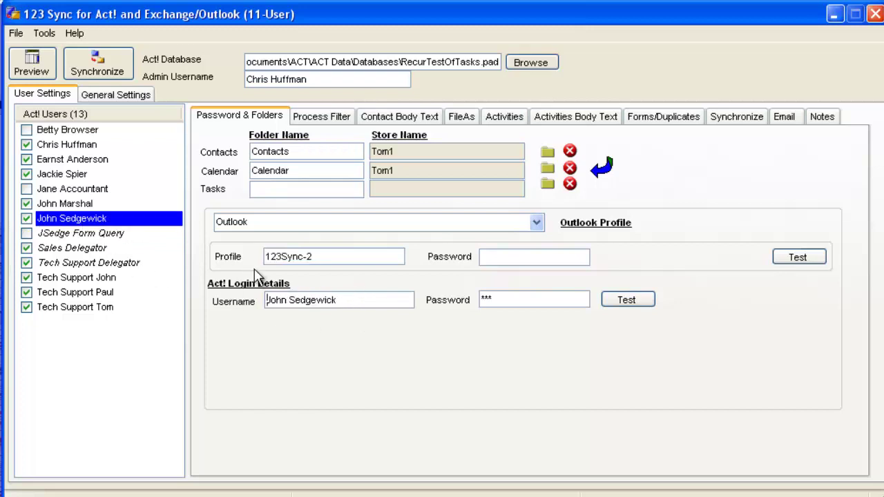
left_click_drag(340, 302, 243, 301)
key("ctrl+c")
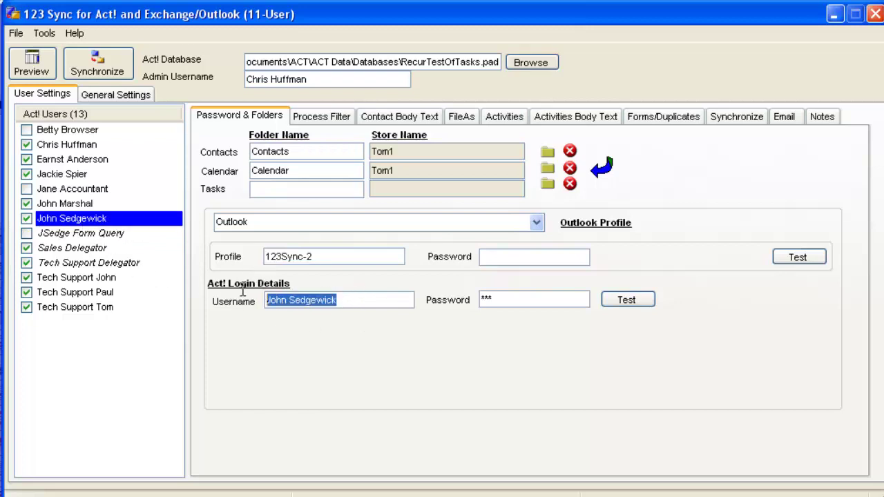
Step: Paste that username into the form-query user's Act! login, enter the password, and test successfully
left_click(71, 233)
left_click_drag(363, 299, 240, 297)
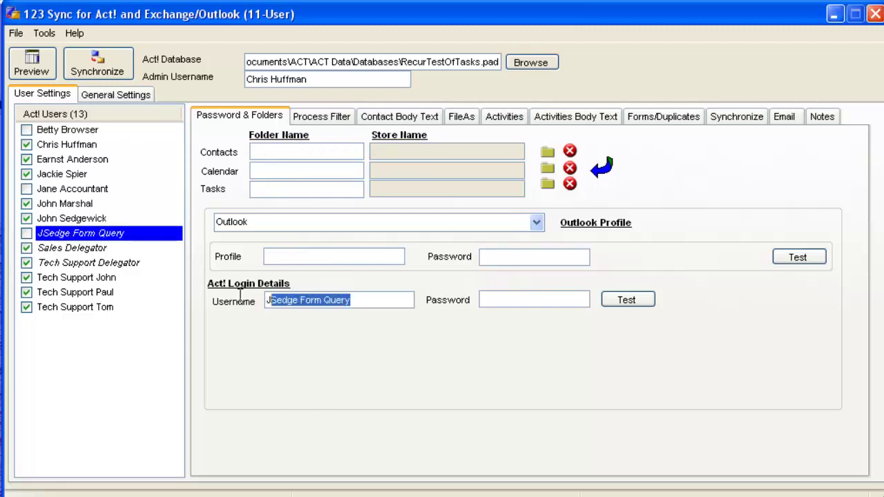
key("ctrl+v")
left_click(522, 296)
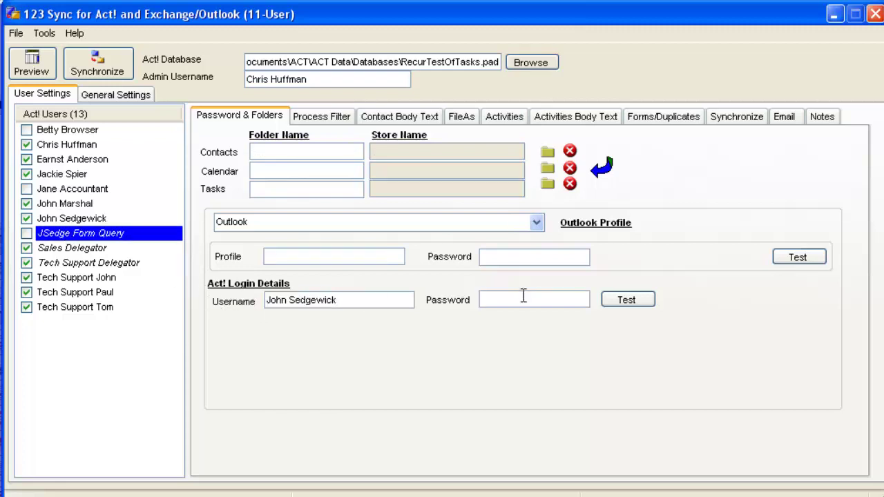
type("***")
left_click(634, 300)
left_click(468, 308)
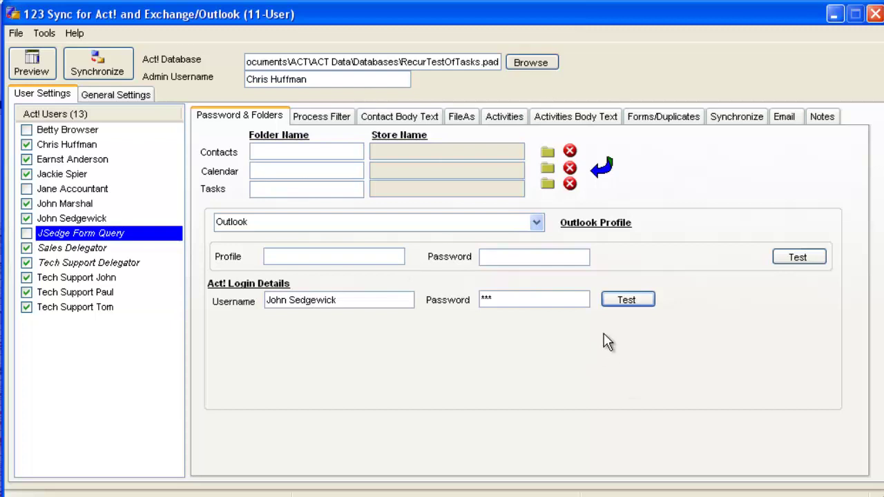
Step: Choose 'Integrate Emails Only' in the form-query user's Process Filter, then go to Email
left_click(338, 114)
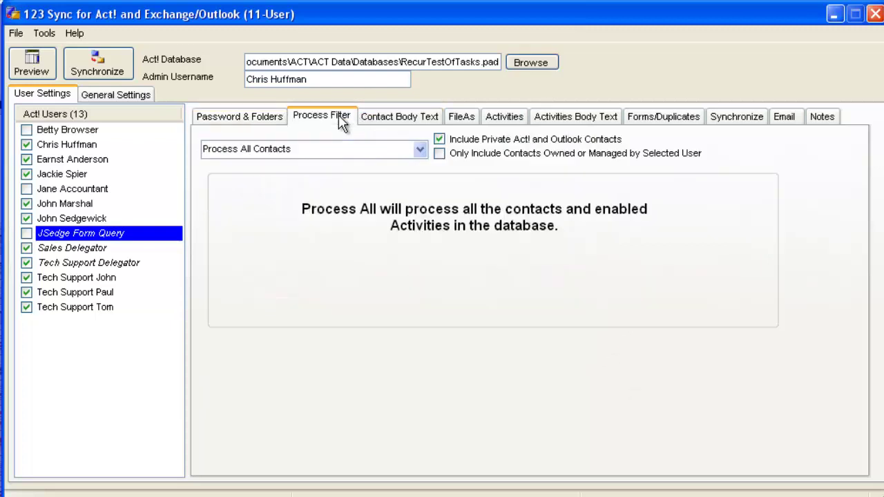
left_click(419, 149)
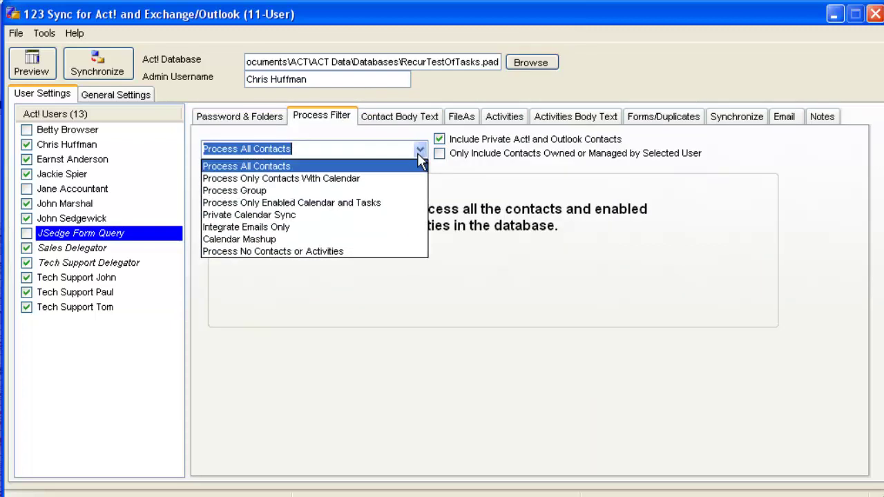
left_click(404, 228)
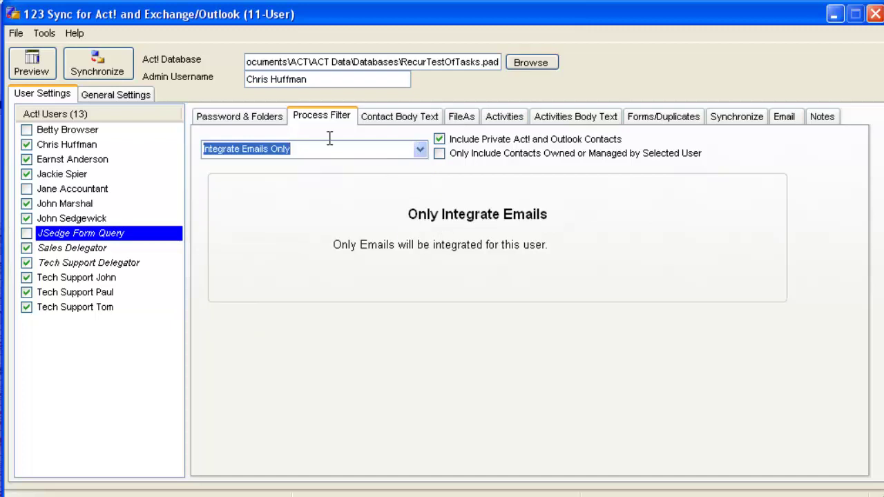
left_click(272, 116)
left_click(303, 117)
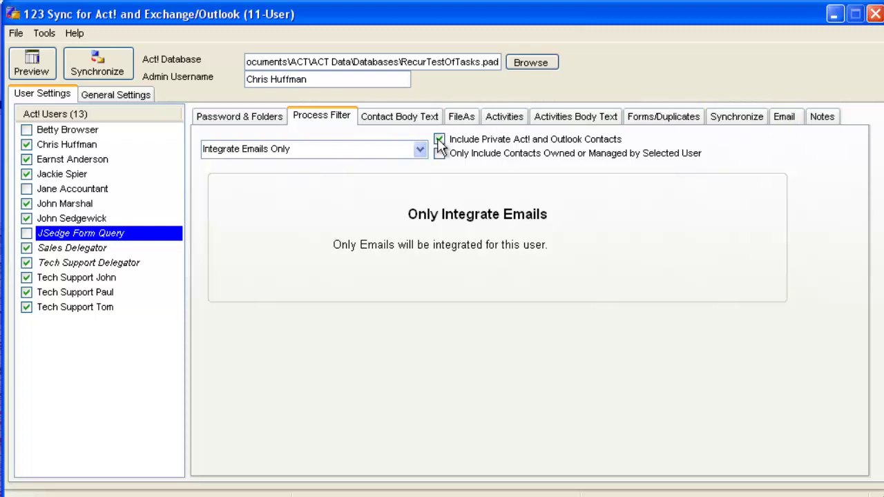
left_click(787, 119)
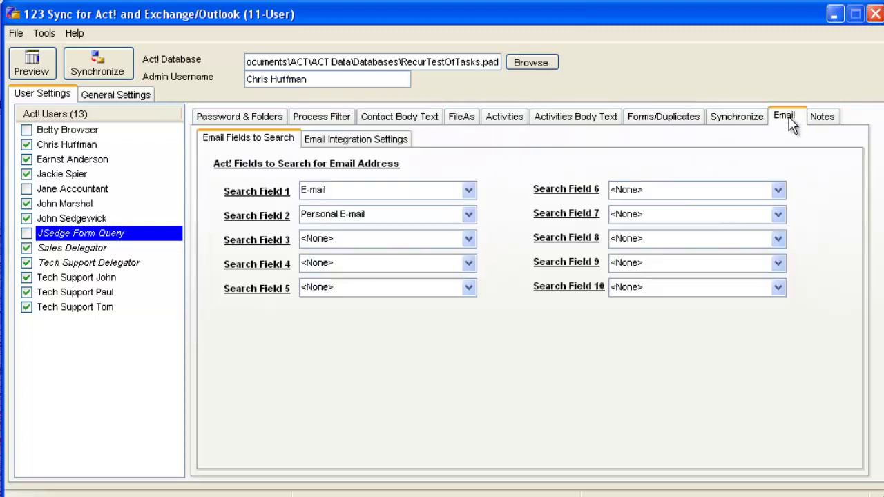
Step: Enable email integration and set the inbox to Inbox1 under Outlook Data File
left_click(384, 142)
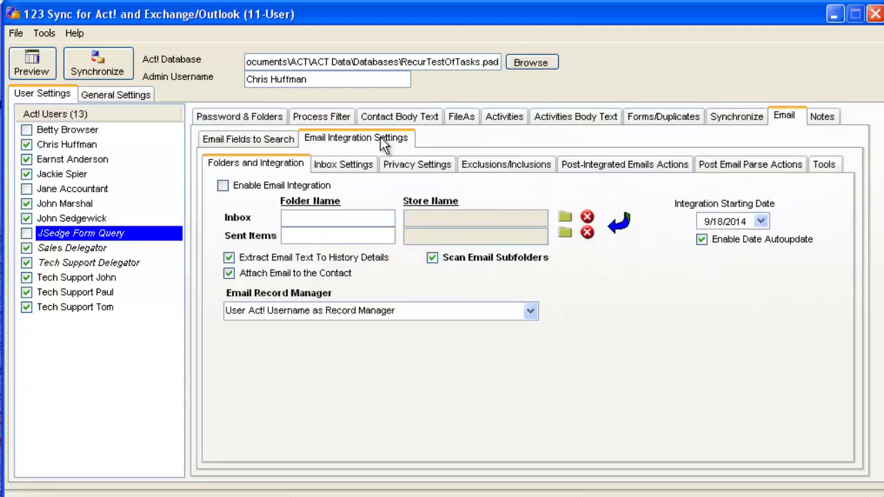
left_click(223, 186)
left_click(566, 224)
left_click_drag(504, 217, 504, 383)
left_click(319, 348)
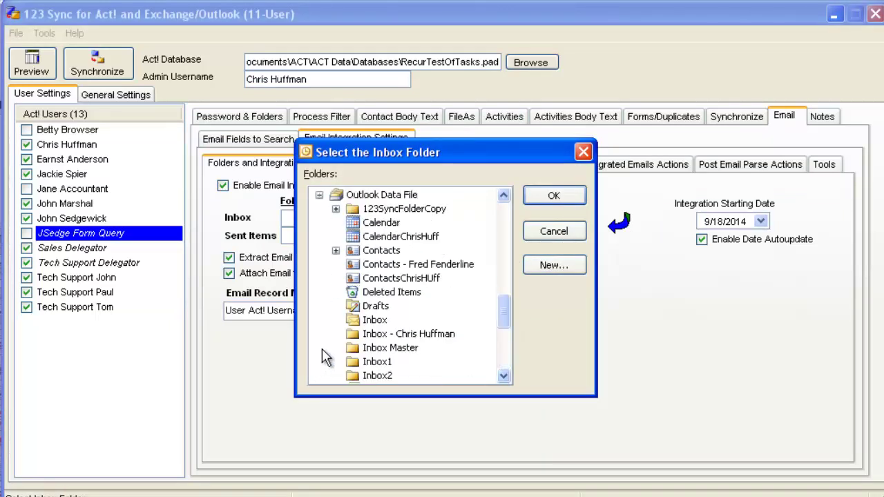
left_click(372, 362)
left_click(554, 195)
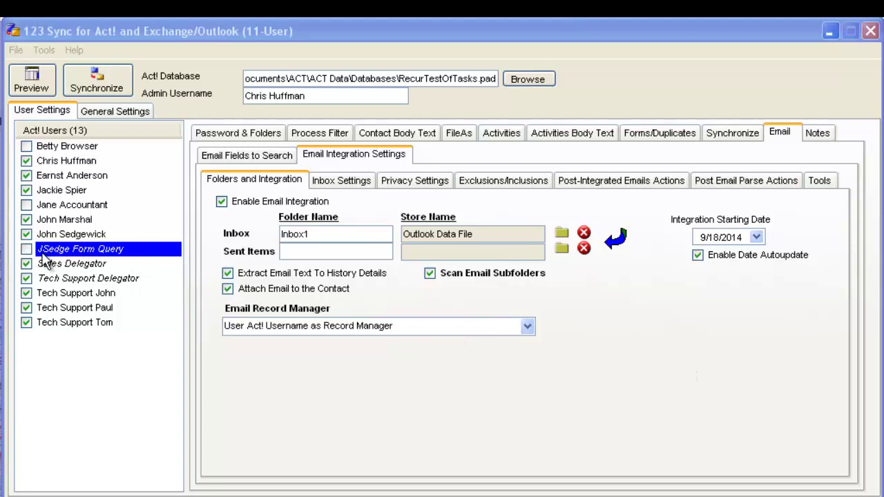
Step: Set Record Manager to 'Use Another User' and select an existing user
left_click(332, 326)
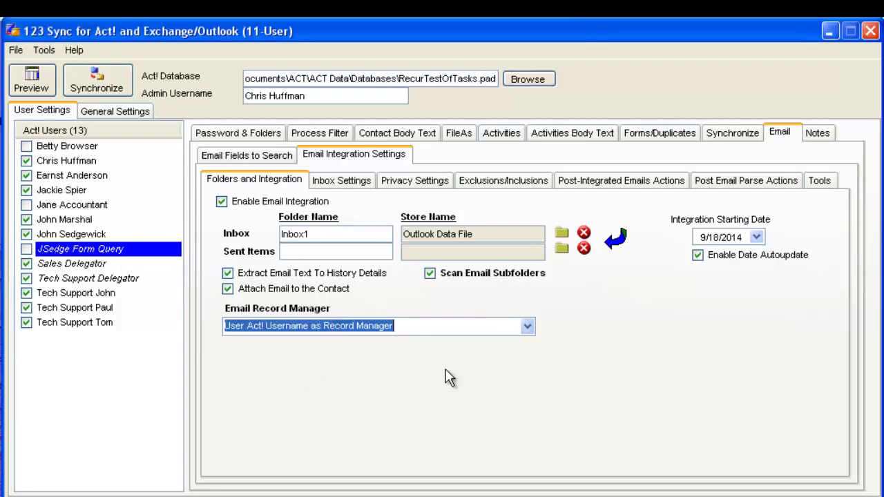
left_click(527, 327)
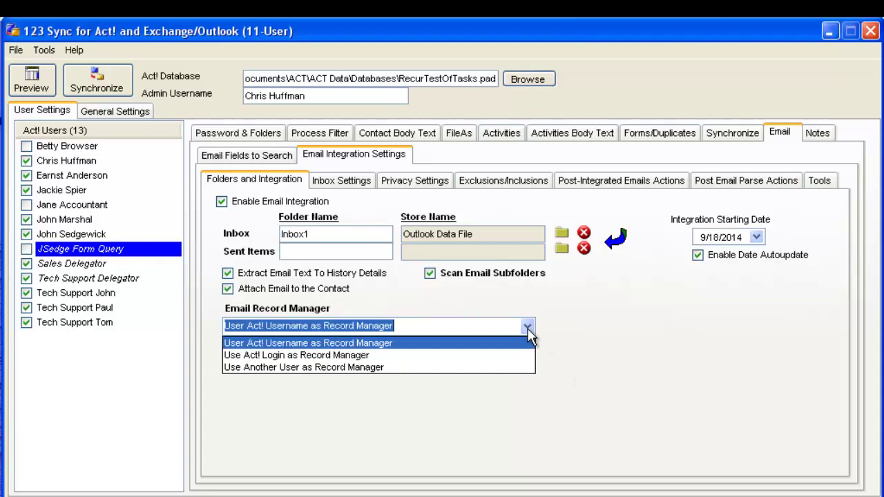
left_click(469, 367)
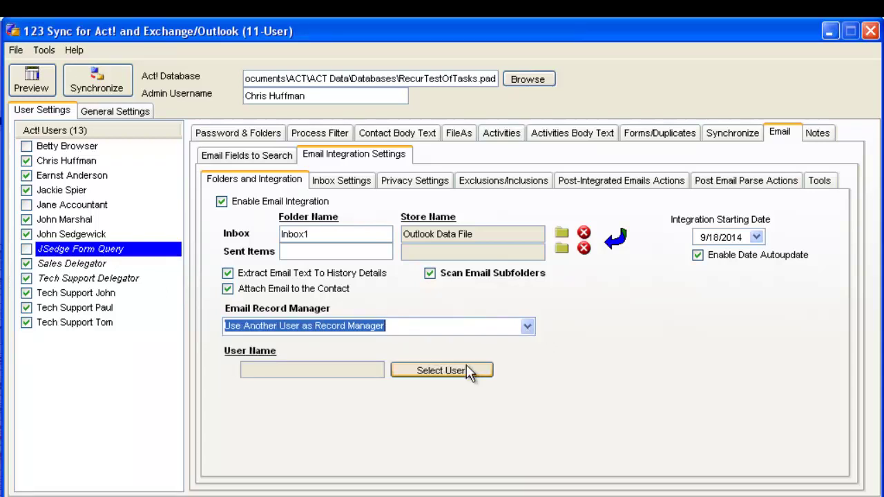
left_click(470, 371)
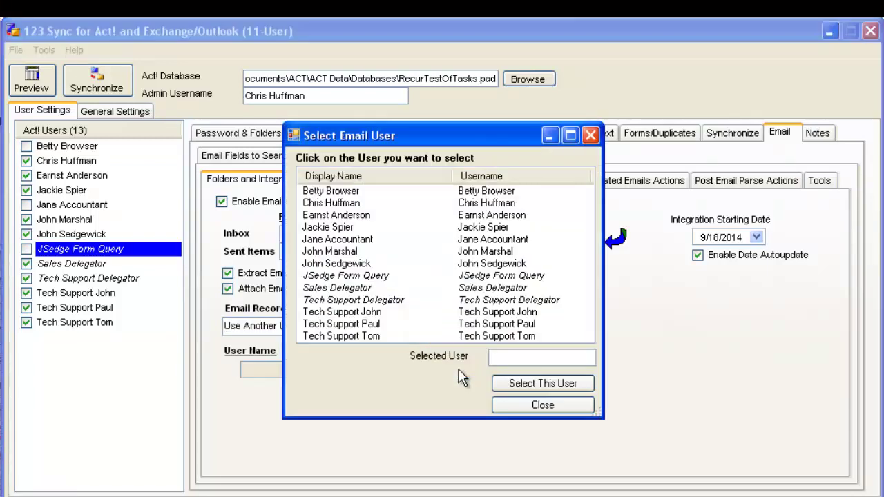
left_click(336, 266)
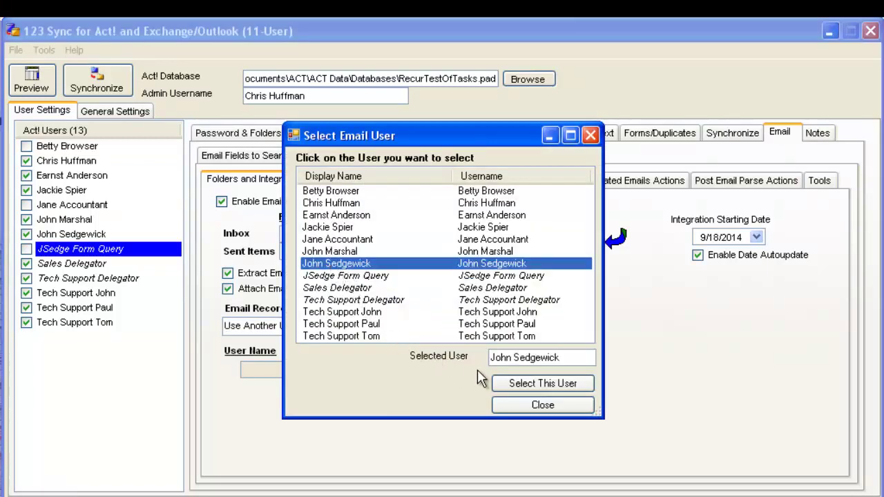
left_click(538, 385)
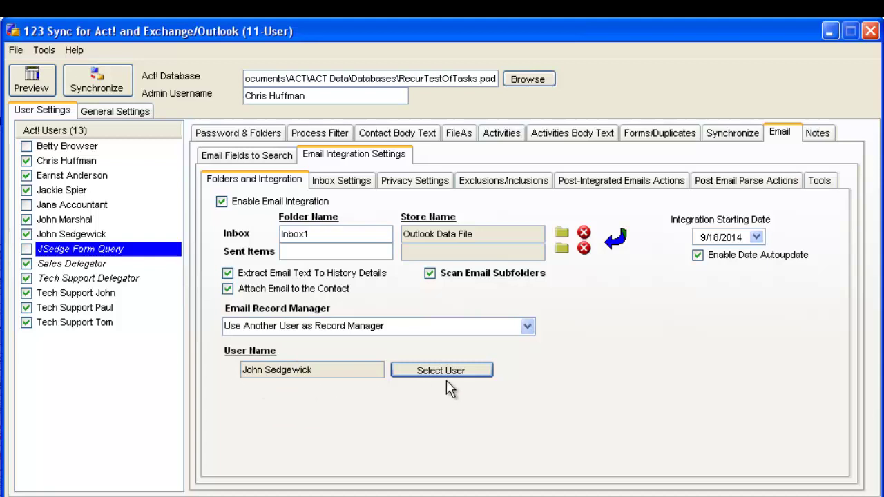
Step: Set matching to 'Parse Body Text (Web Form)' with subject match '123 Synch Shipping Request'
left_click(342, 185)
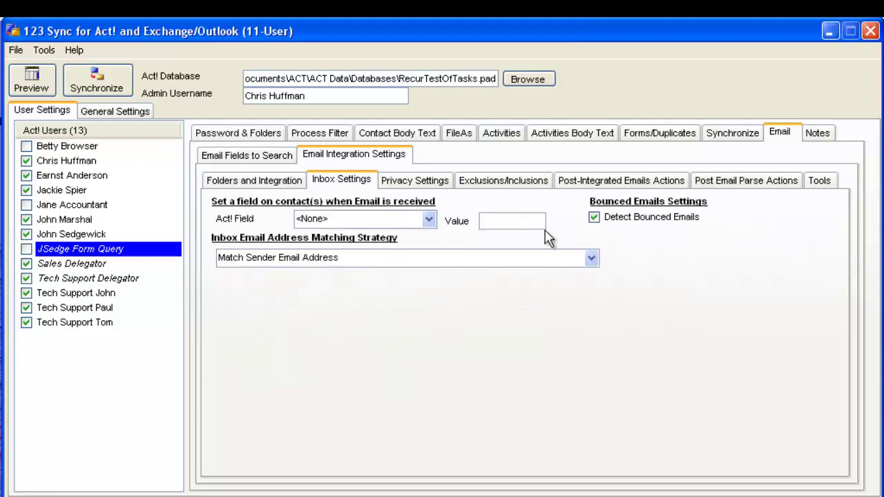
left_click(592, 259)
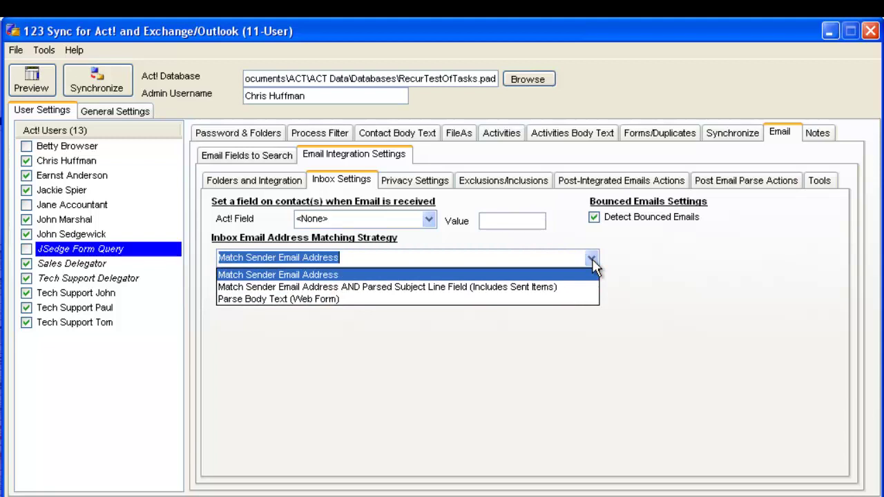
left_click(543, 299)
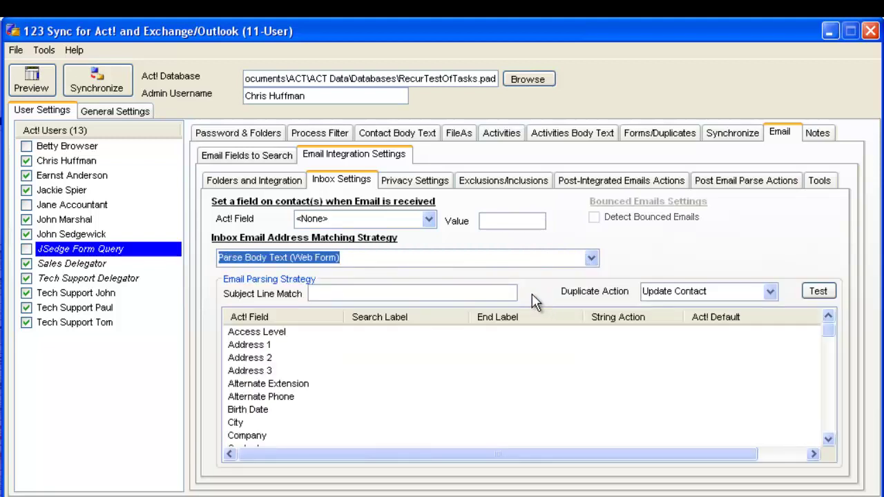
left_click(495, 292)
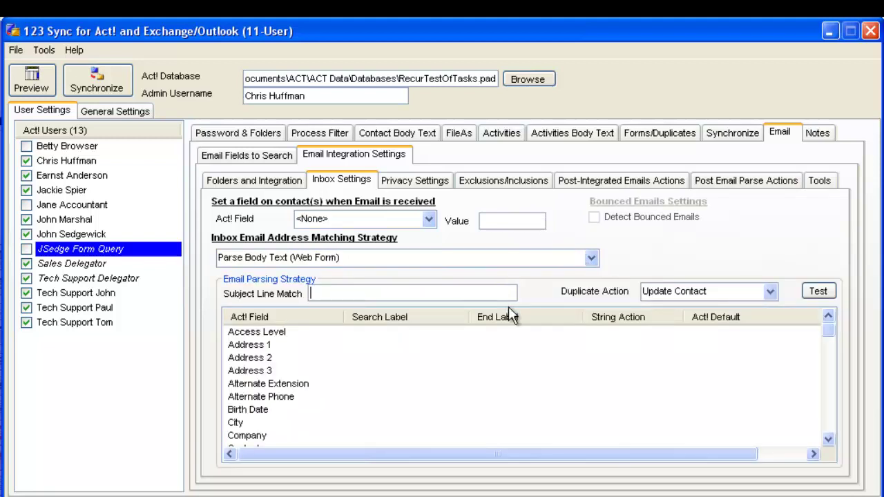
type("123 Synch Shipping Request")
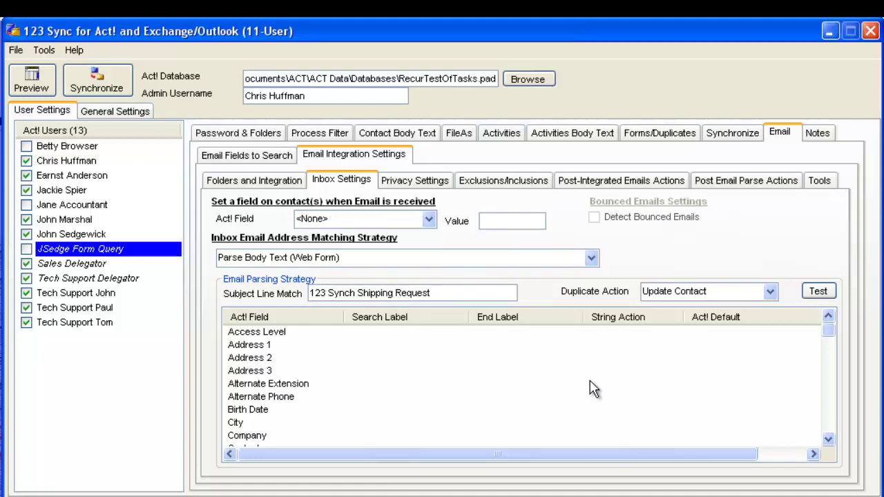
Step: Import all field mappings from 111aFIelds111.txt using the grid's Tools menu
left_click(524, 336)
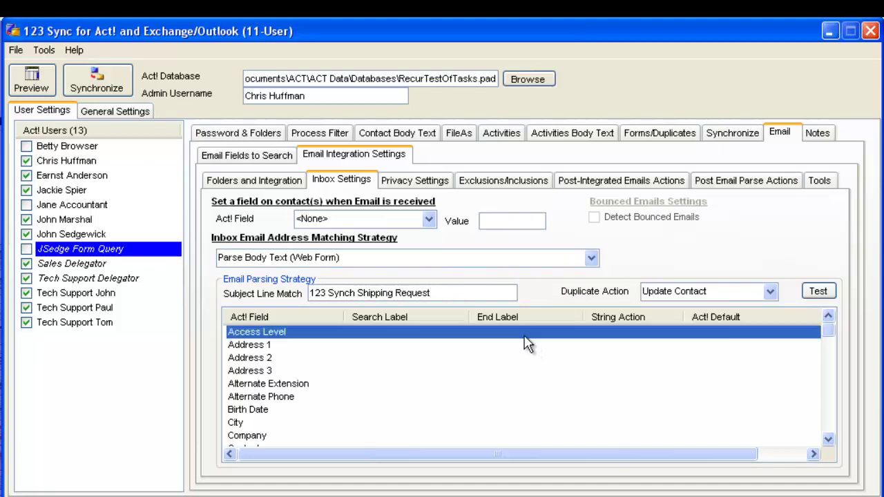
right_click(524, 338)
mouse_move(583, 476)
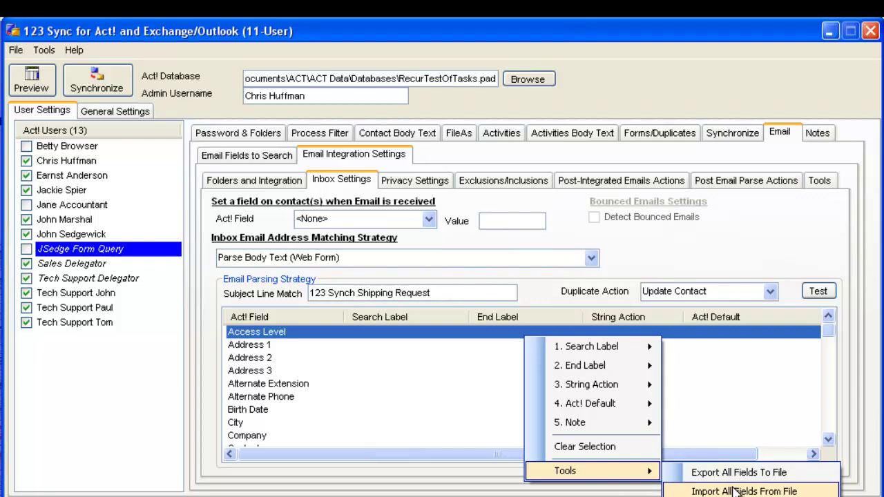
left_click(733, 491)
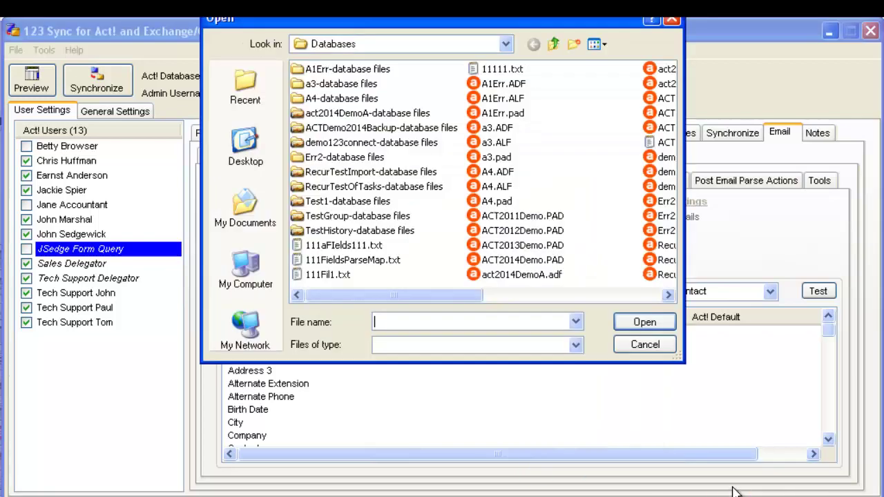
left_click(325, 247)
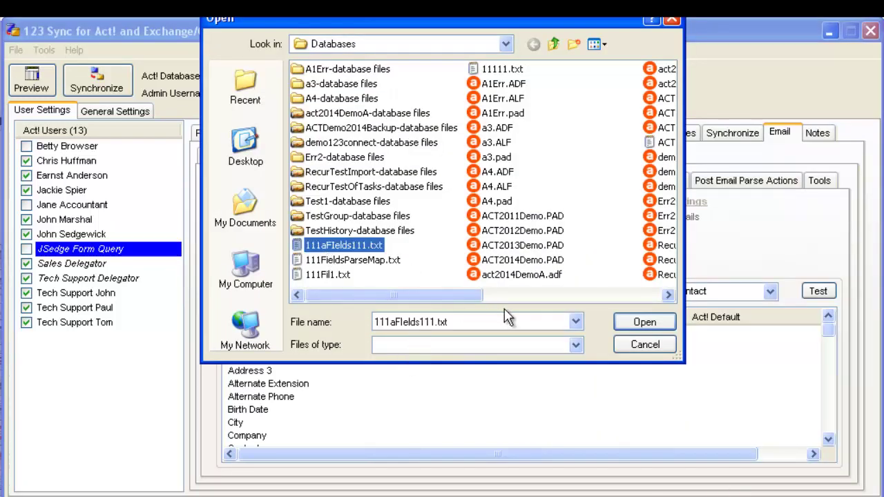
left_click(639, 322)
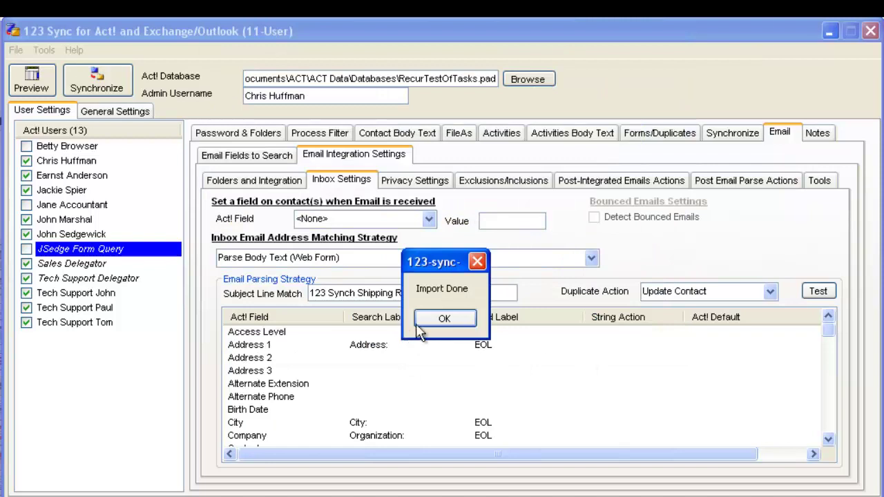
left_click(444, 318)
mouse_move(834, 338)
left_mouse_down()
mouse_move(831, 418)
mouse_move(831, 337)
left_mouse_up()
left_click(816, 292)
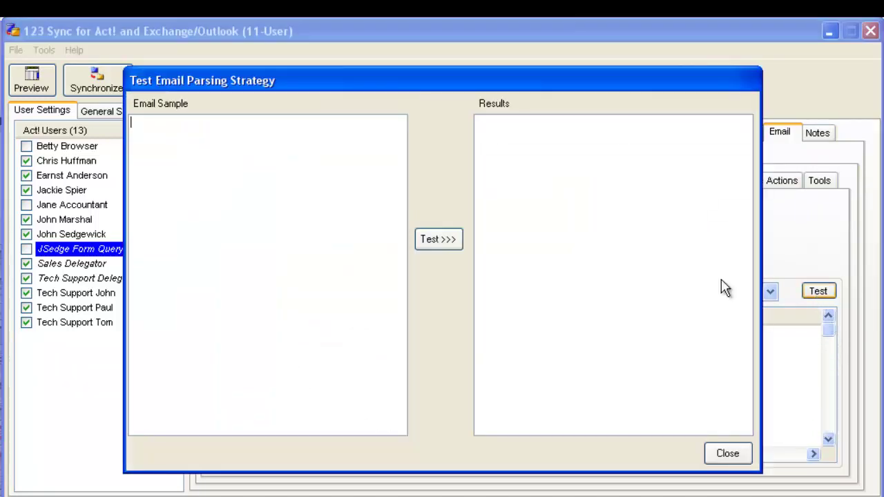
left_click(729, 457)
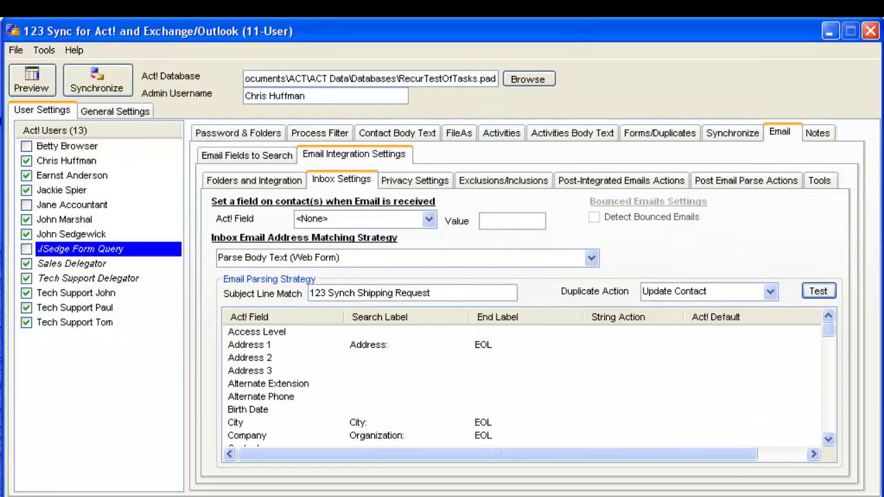
key("alt+Tab")
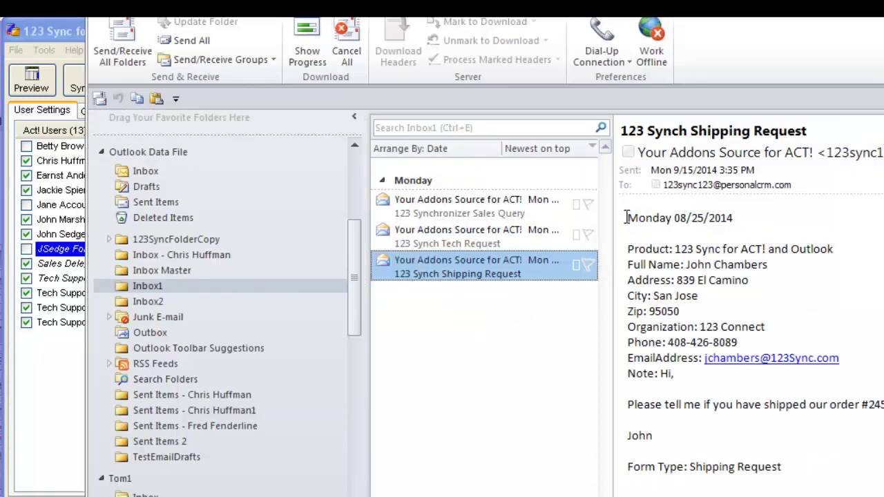
left_click_drag(628, 217, 790, 461)
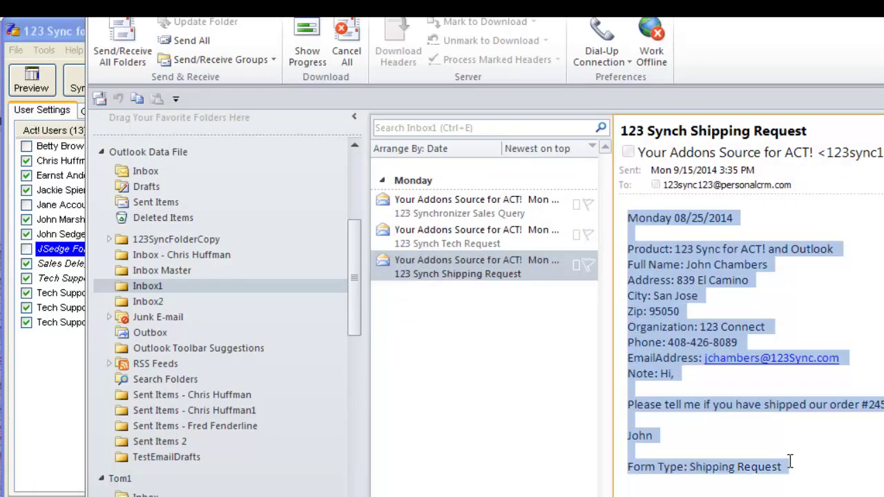
left_click(67, 75)
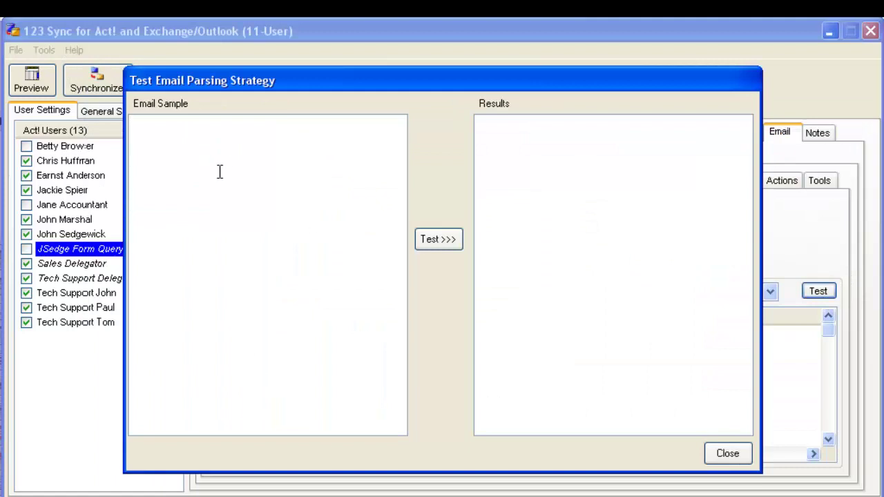
key("ctrl+v")
left_click(439, 241)
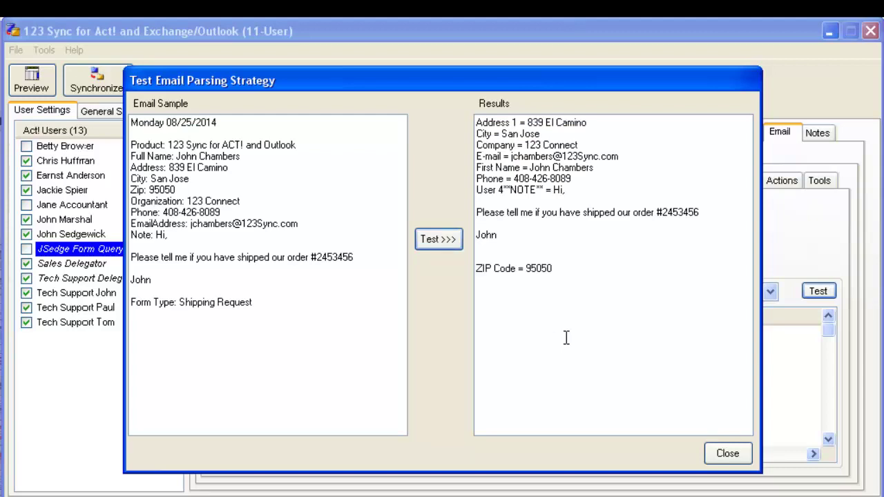
left_click(727, 453)
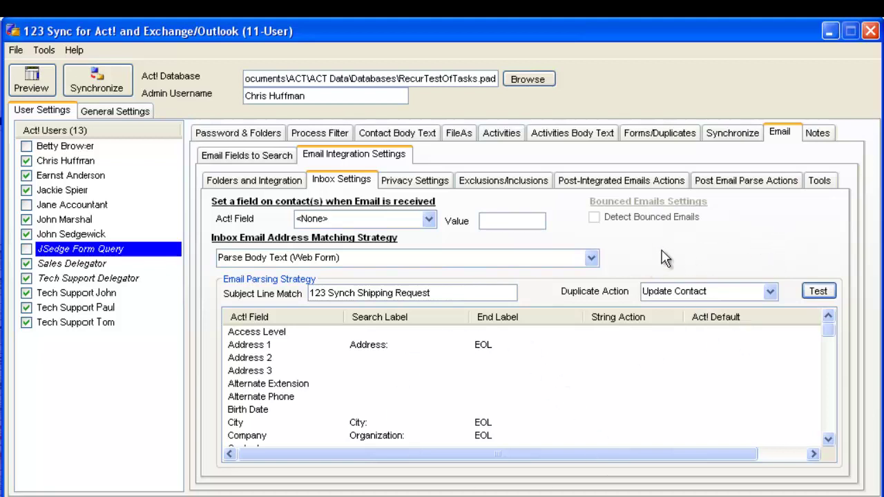
Step: Schedule a Call activity, 'Call regarding shipping', for new parsed contacts and check the Email Record Manager ownership
left_click(737, 180)
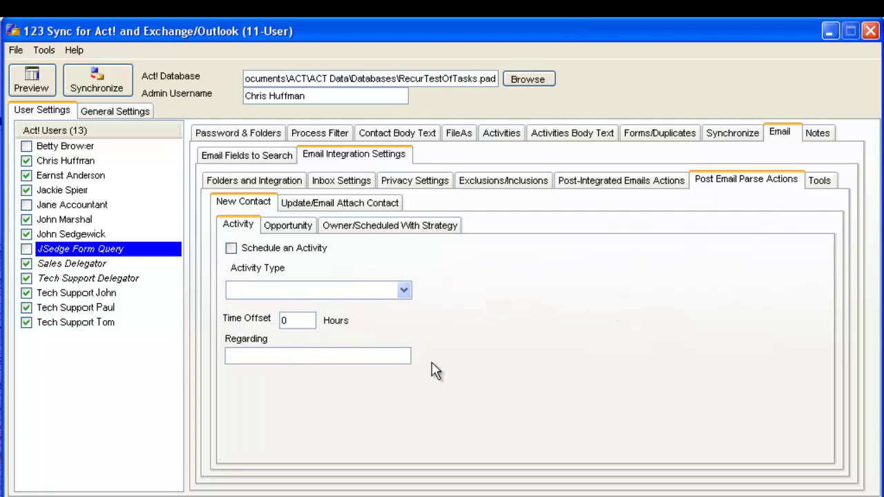
left_click(232, 248)
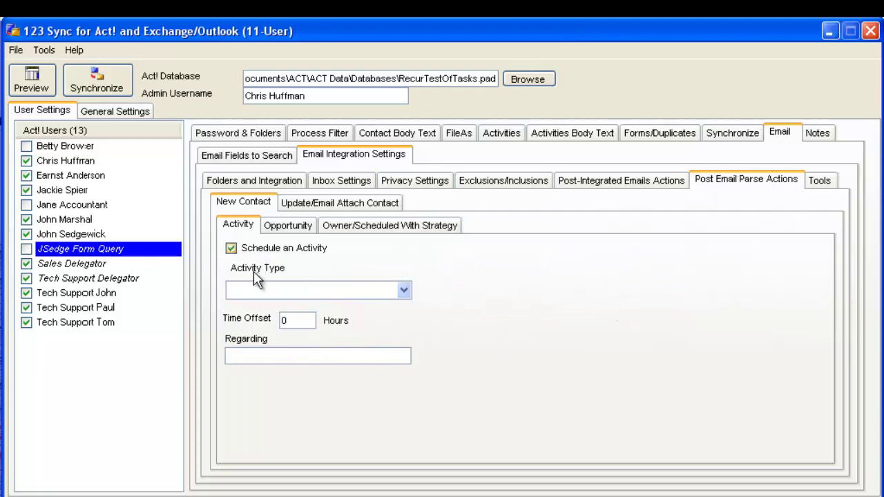
left_click(403, 290)
left_click(363, 341)
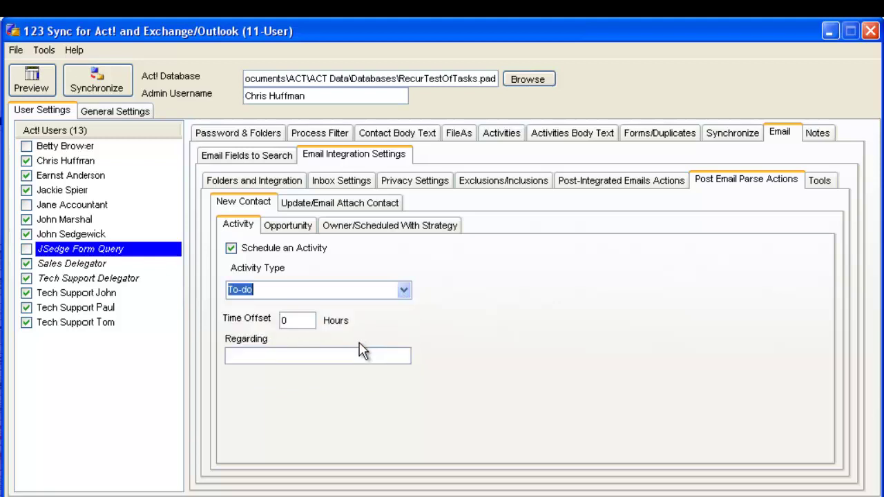
left_click(304, 355)
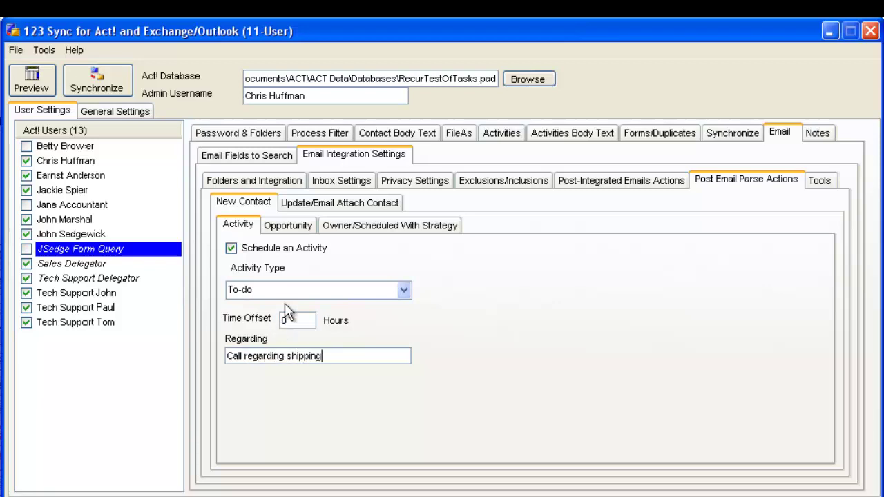
left_click(404, 290)
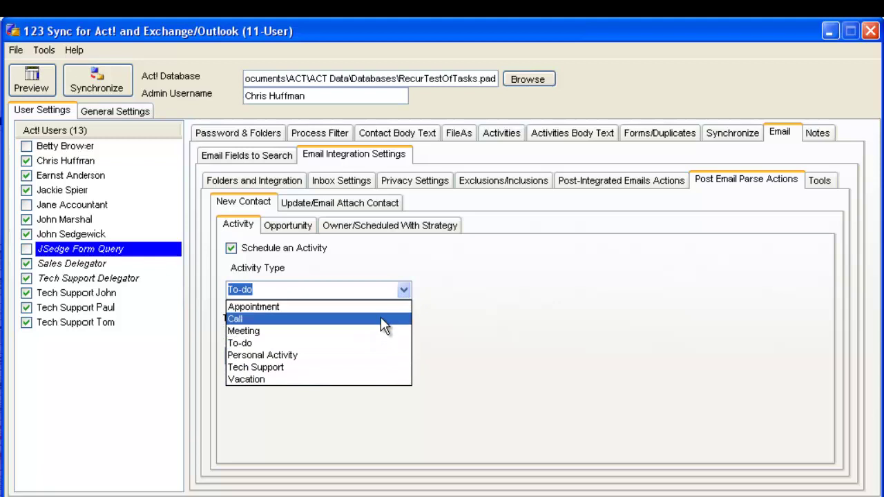
left_click(381, 319)
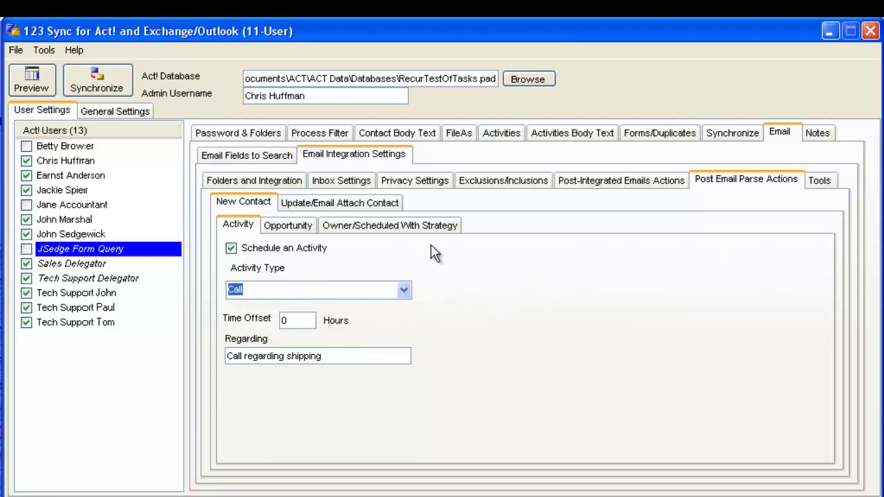
left_click(390, 228)
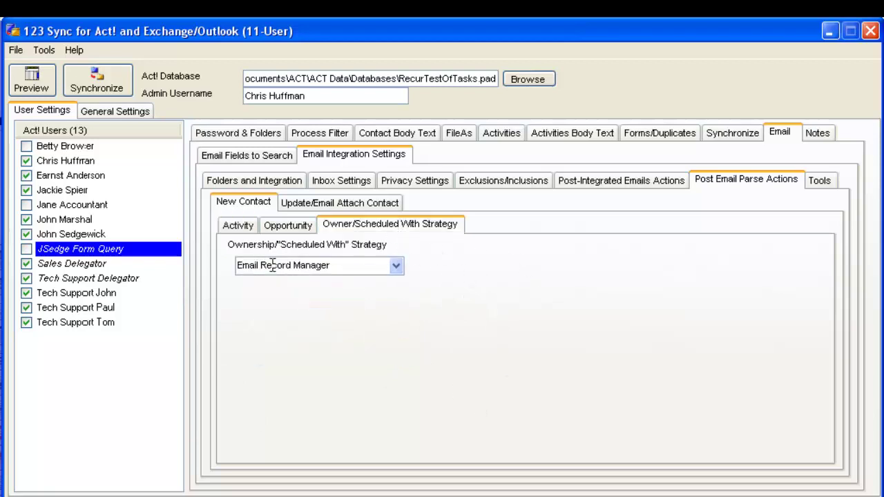
Step: Review the form-query user's inbox and activity settings, then enable it for synchronisation
left_click(255, 183)
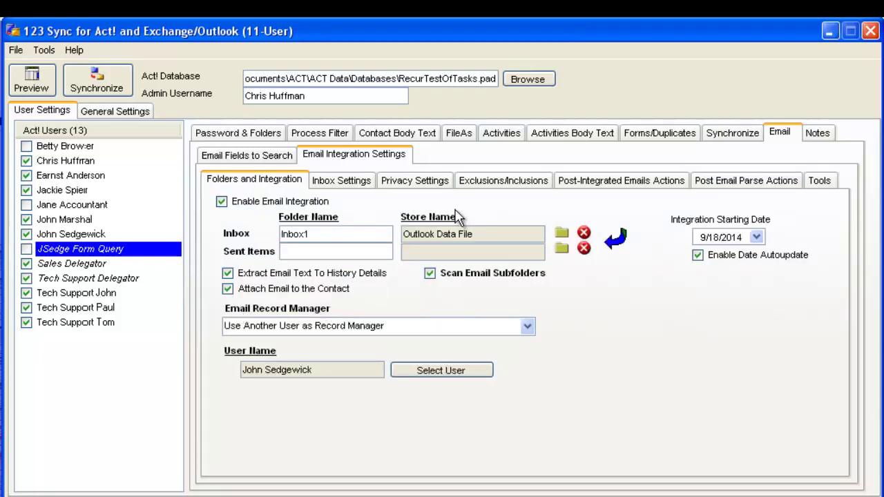
left_click(786, 179)
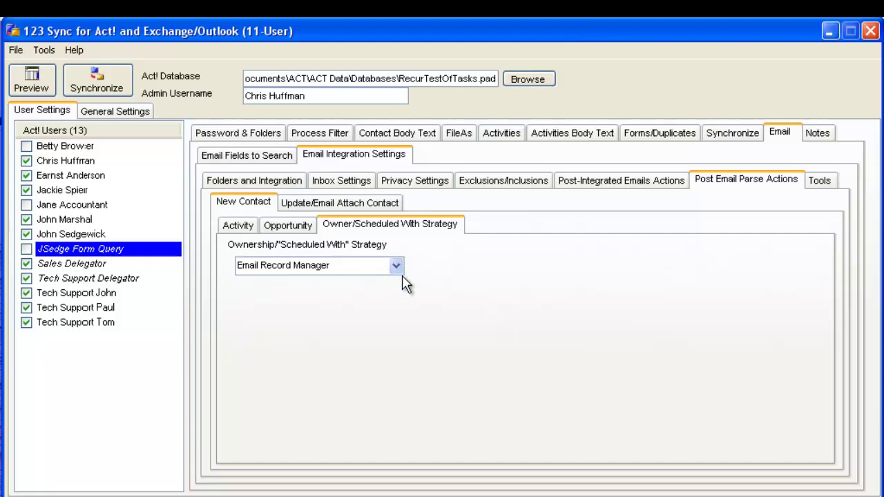
left_click(236, 227)
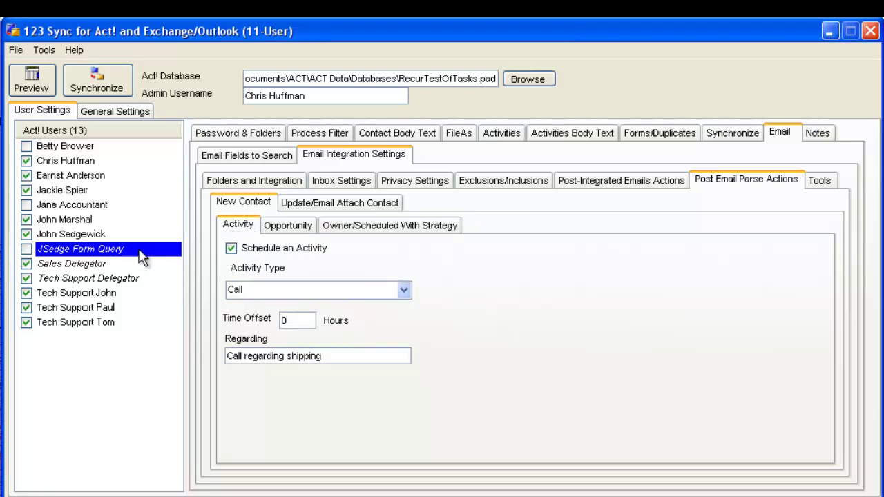
left_click(28, 248)
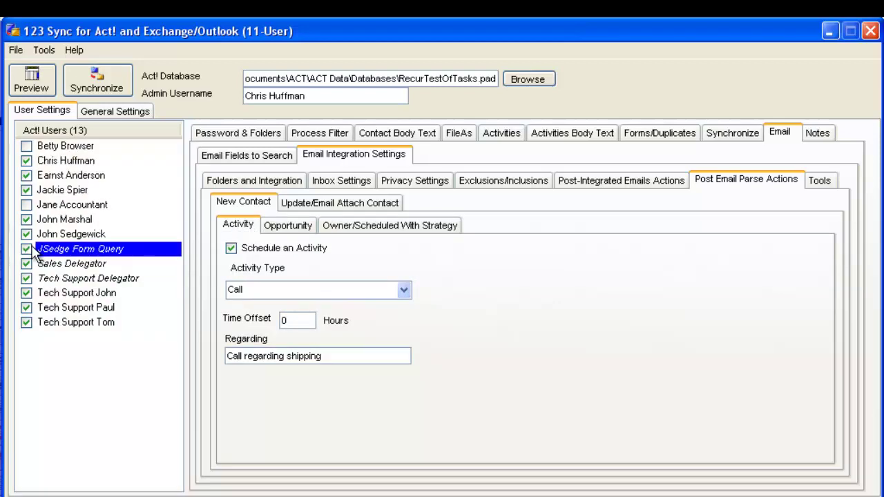
Step: Compare the record-manager user's email folders, inbox matching strategy and Outlook profile details
left_click(76, 236)
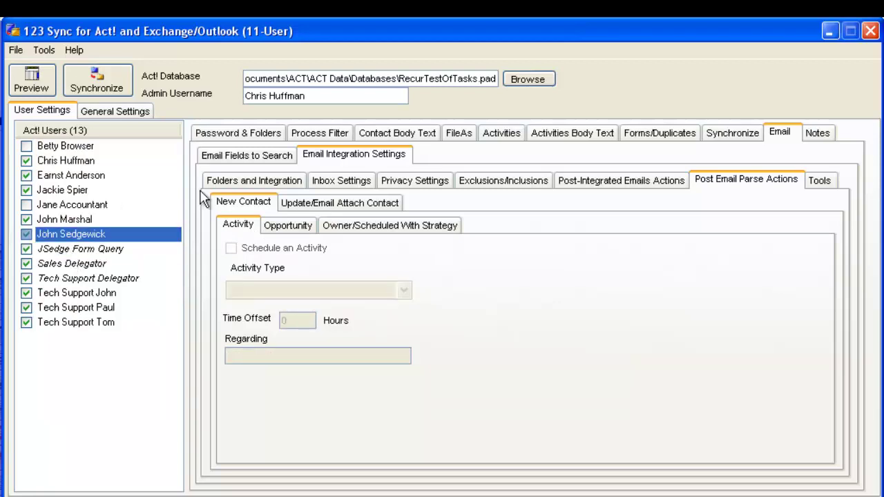
left_click(268, 183)
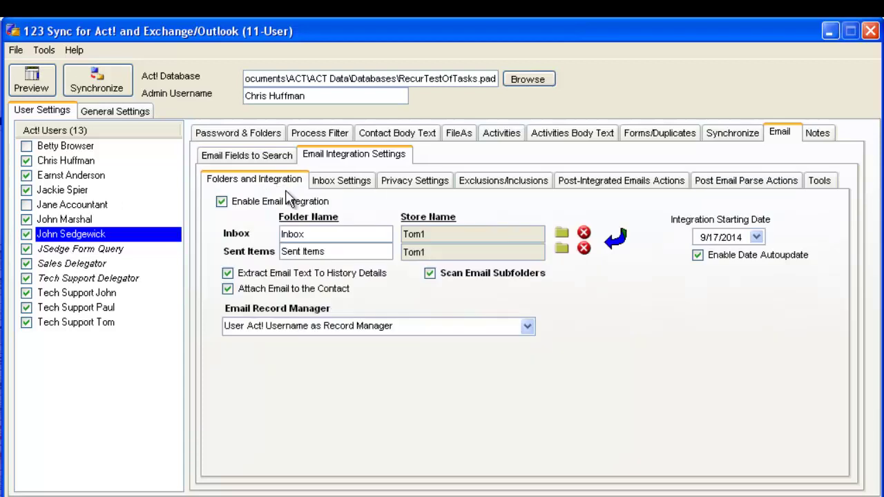
left_click(345, 182)
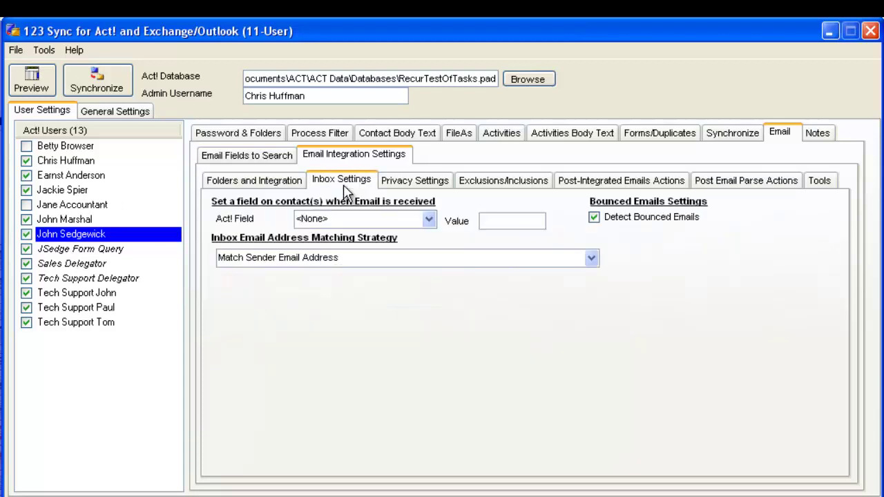
left_click(282, 185)
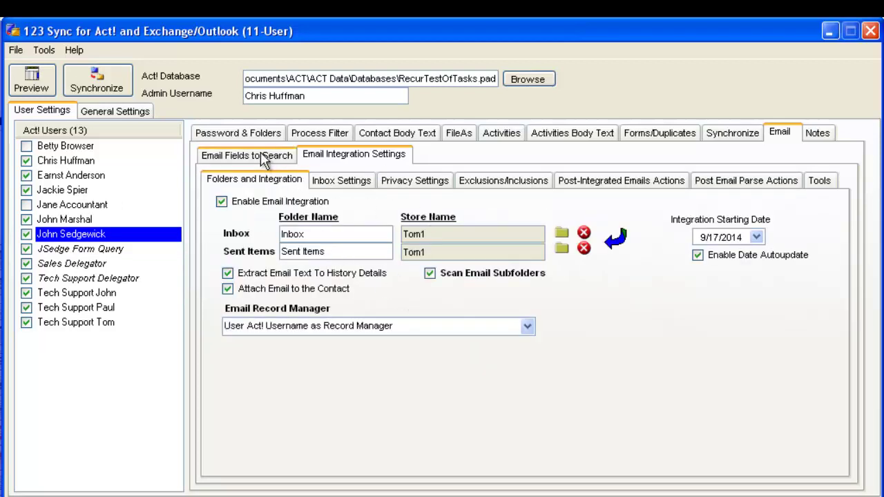
left_click(250, 133)
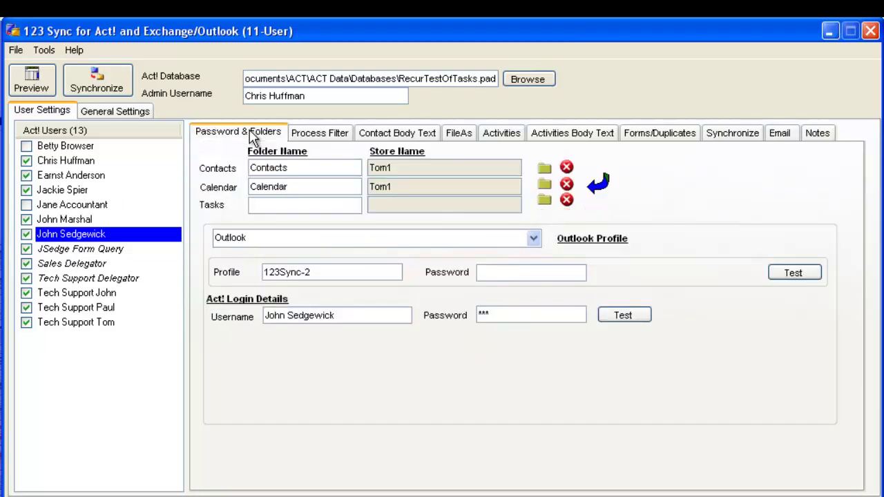
Step: Confirm the form-query user integrates emails only and revisit its post-parse Call activity settings
left_click(110, 253)
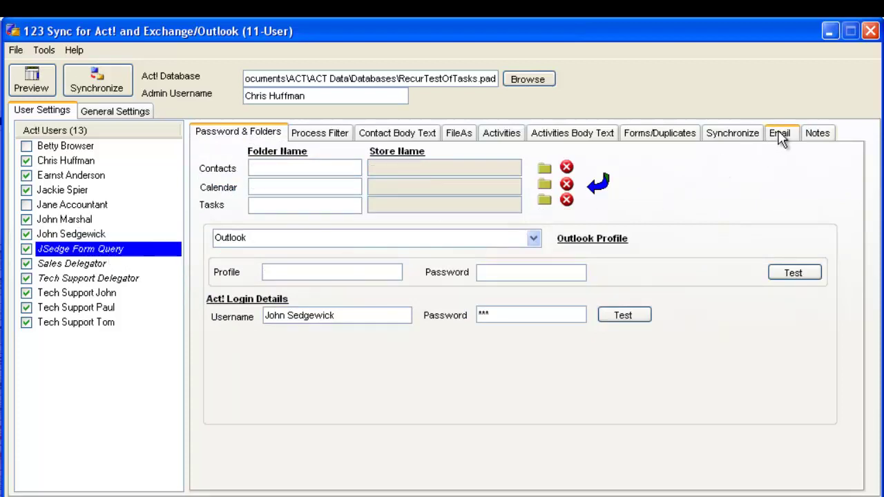
left_click(337, 134)
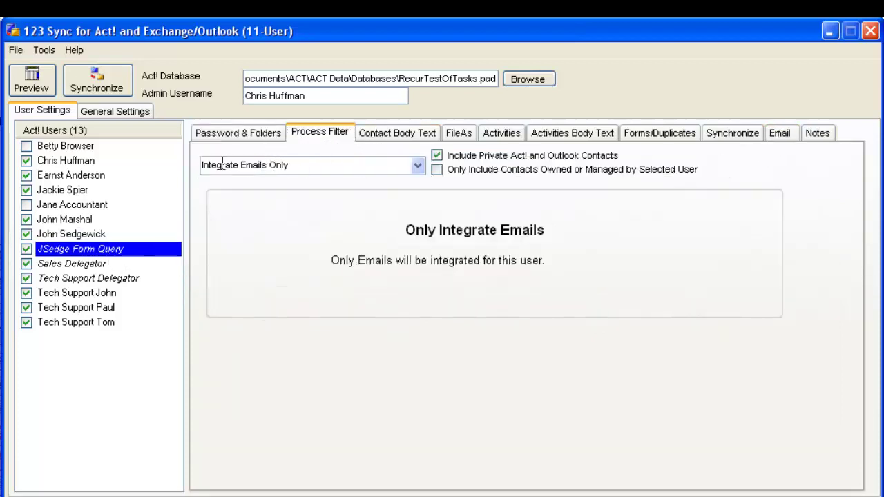
left_click(780, 134)
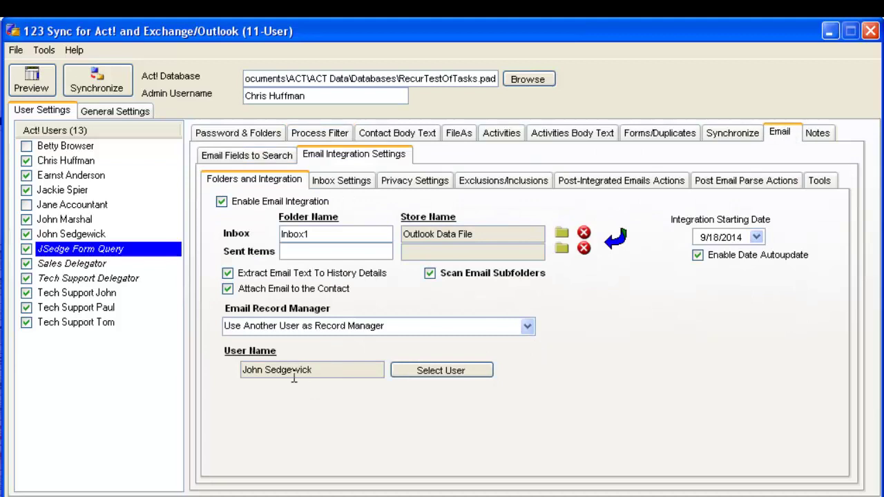
left_click(761, 190)
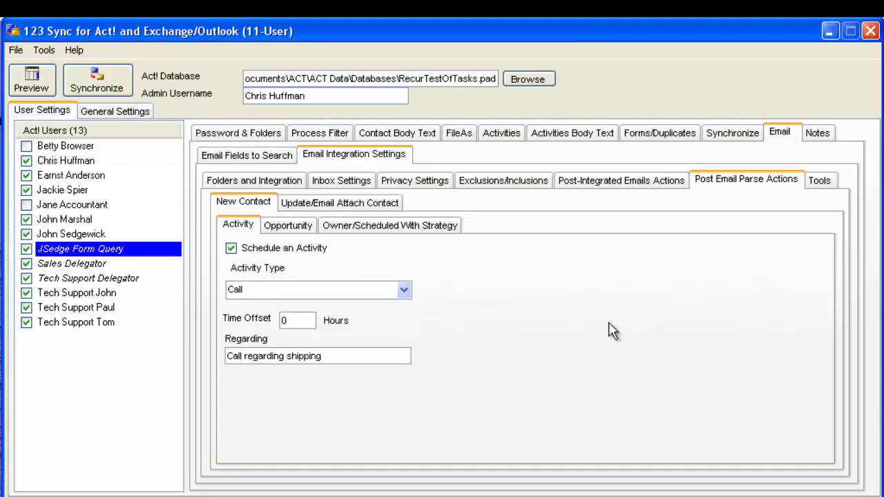